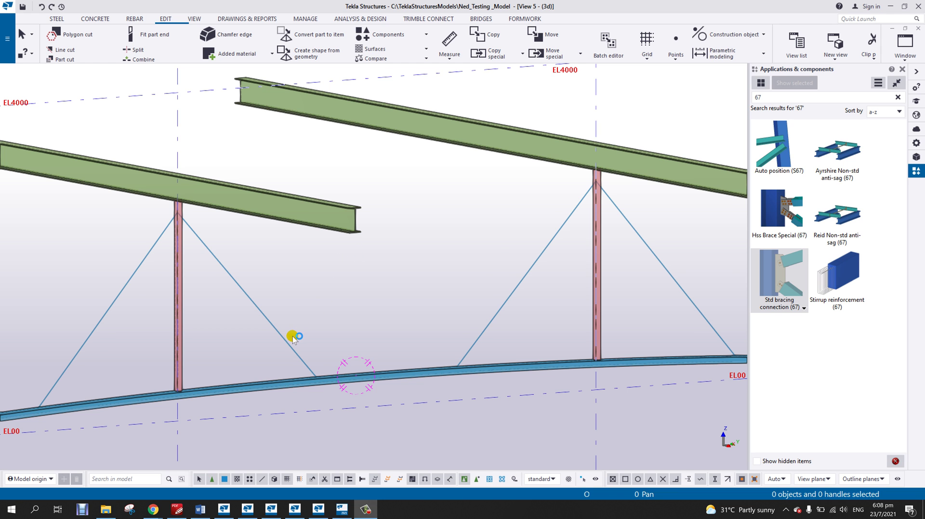
- Clear the previous search in the Applications & components catalog
middle_drag(233, 282, 270, 257)
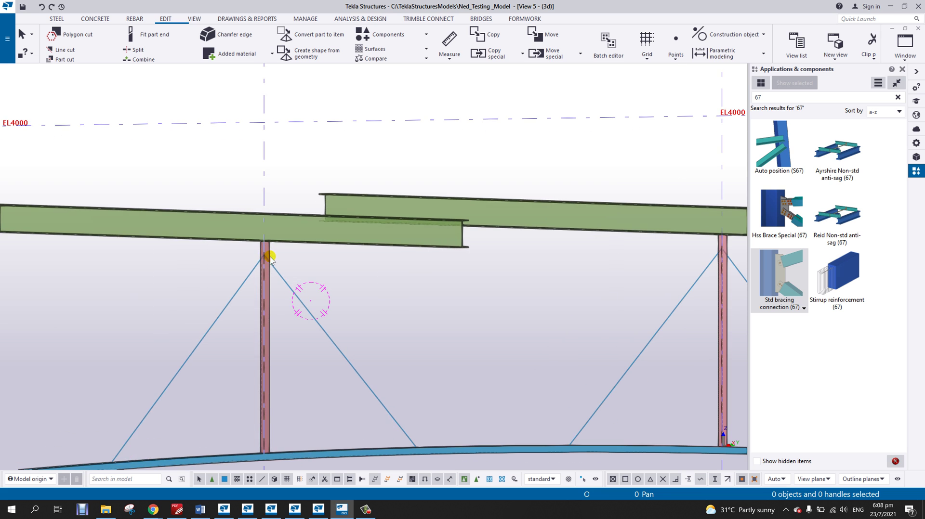
ctrl+middle_drag(413, 336, 284, 266)
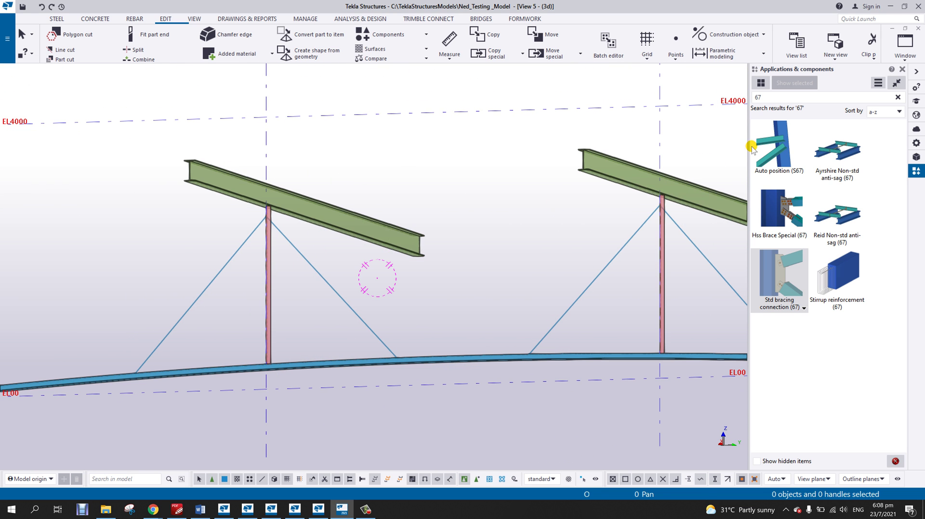
click(898, 97)
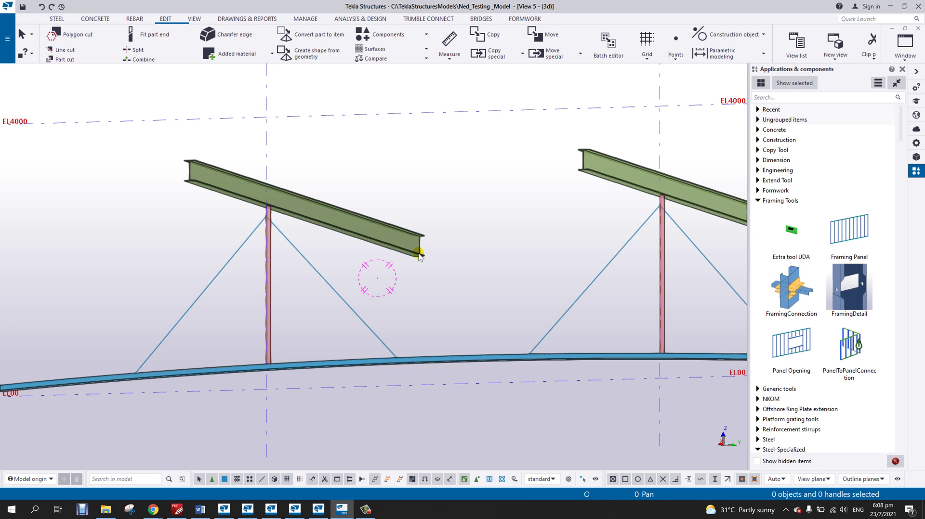
- Examine the joint between the green beam's bottom flange and the pink post's top end, in 3D and in plane view
middle_drag(419, 252, 424, 263)
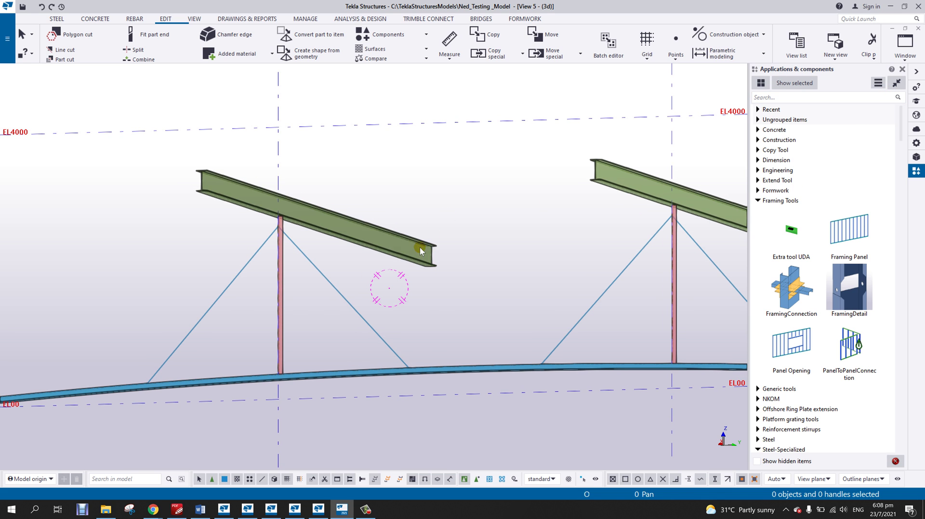
scroll(361, 247, up, 3)
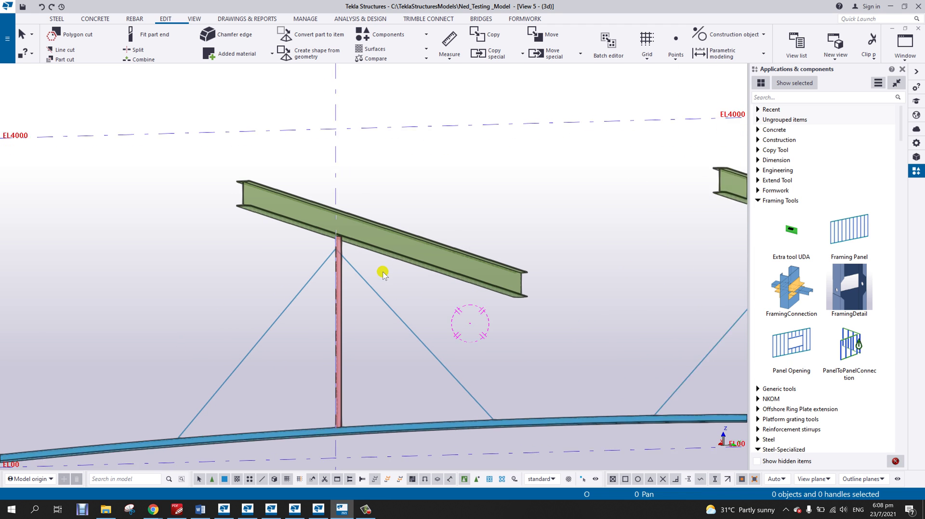
ctrl+middle_drag(361, 265, 451, 255)
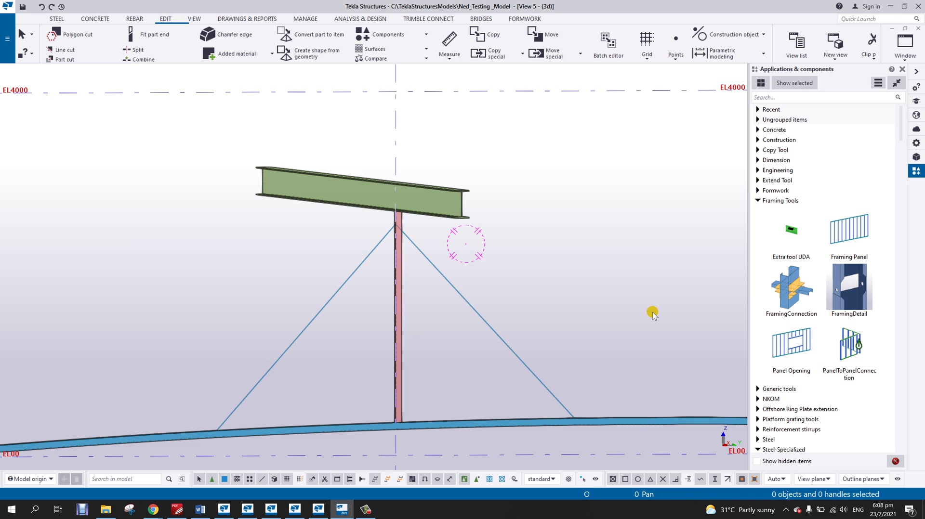
scroll(436, 299, down, 5)
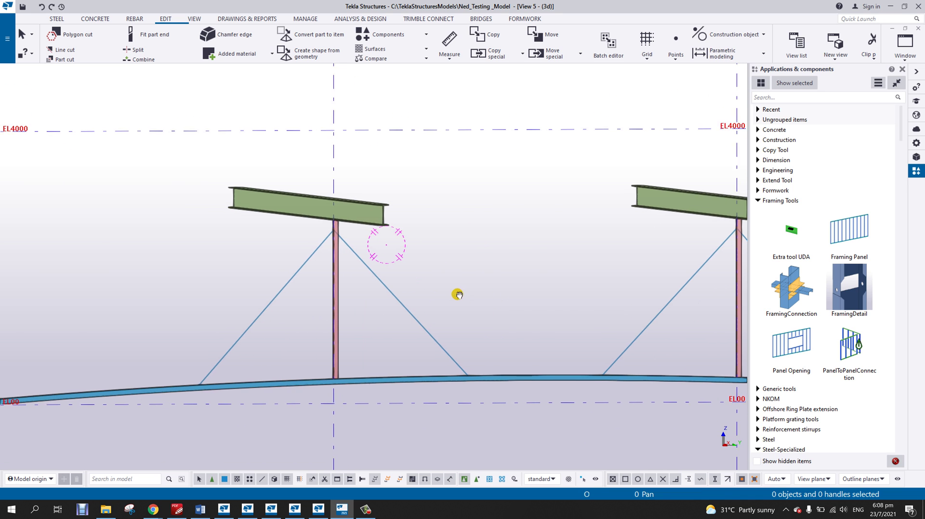
scroll(340, 223, up, 4)
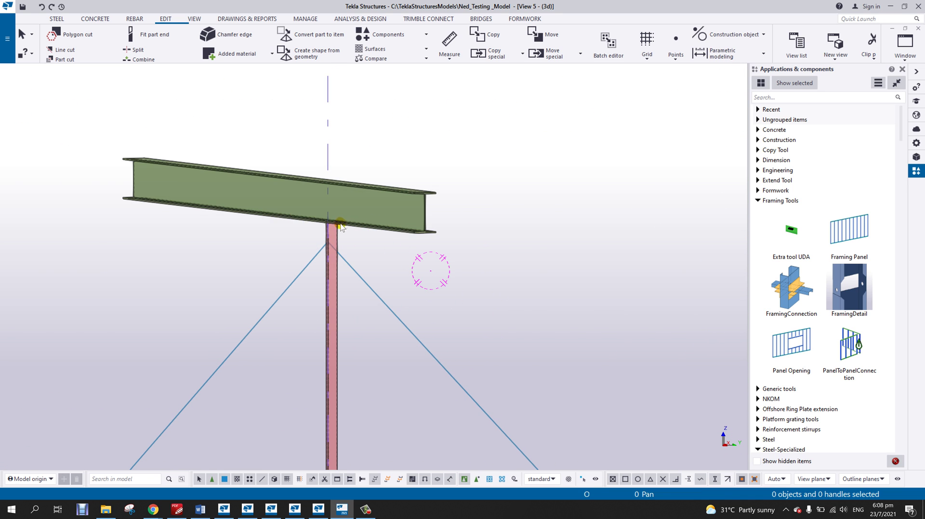
key(ctrl+p)
scroll(338, 294, up, 10)
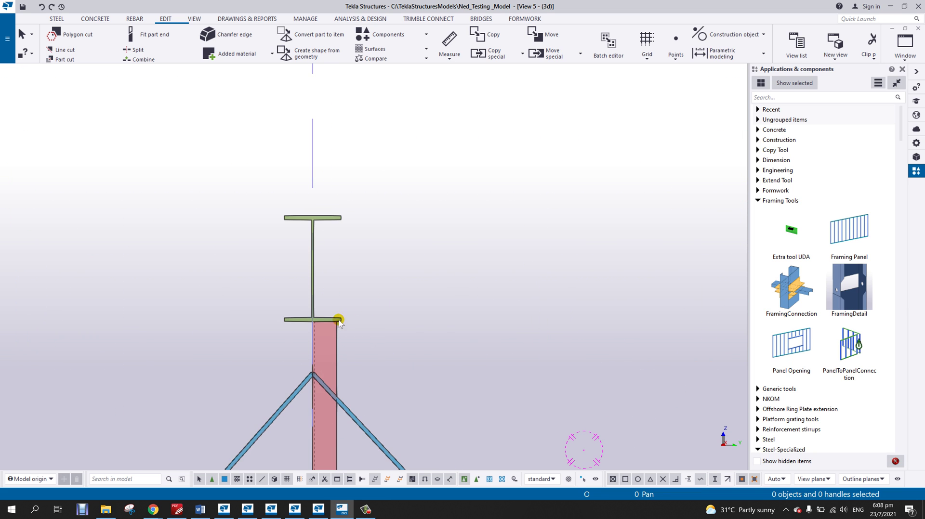
scroll(452, 229, up, 3)
click(452, 229)
click(468, 264)
click(481, 260)
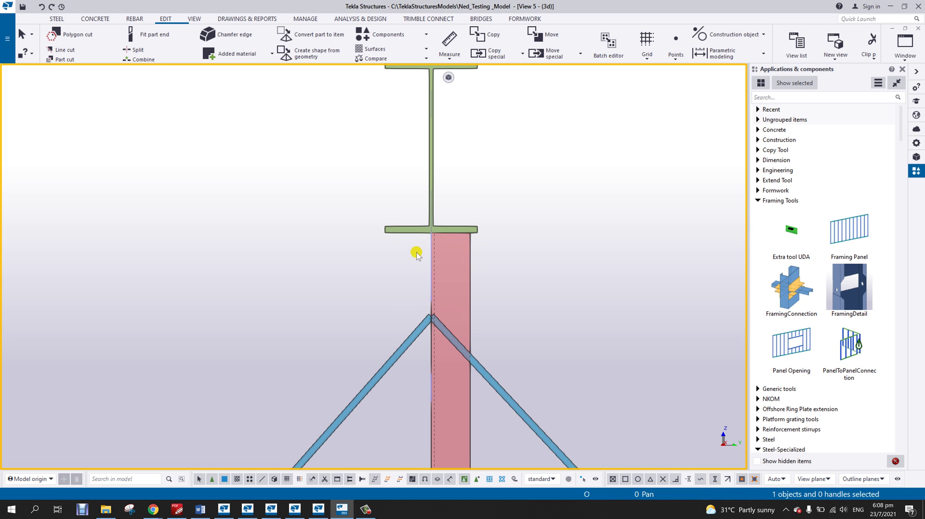
click(440, 274)
scroll(444, 244, up, 6)
scroll(432, 238, down, 5)
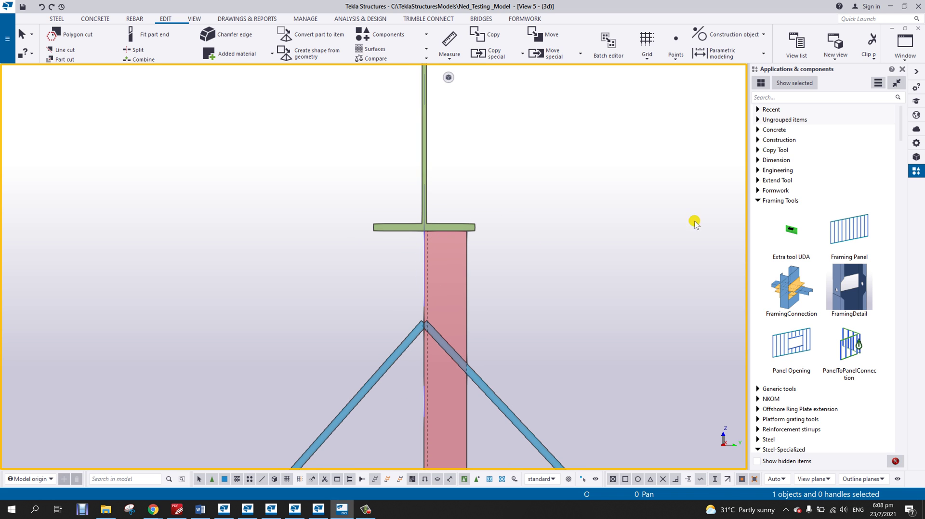
- Search the component catalog for 32 and open the settings of Welded tee (32) beside the joint
click(773, 96)
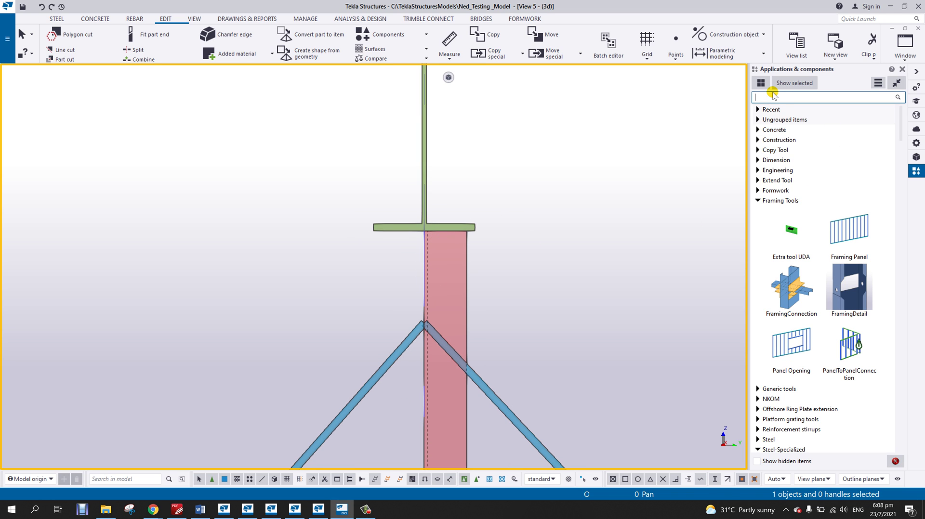
text(32)
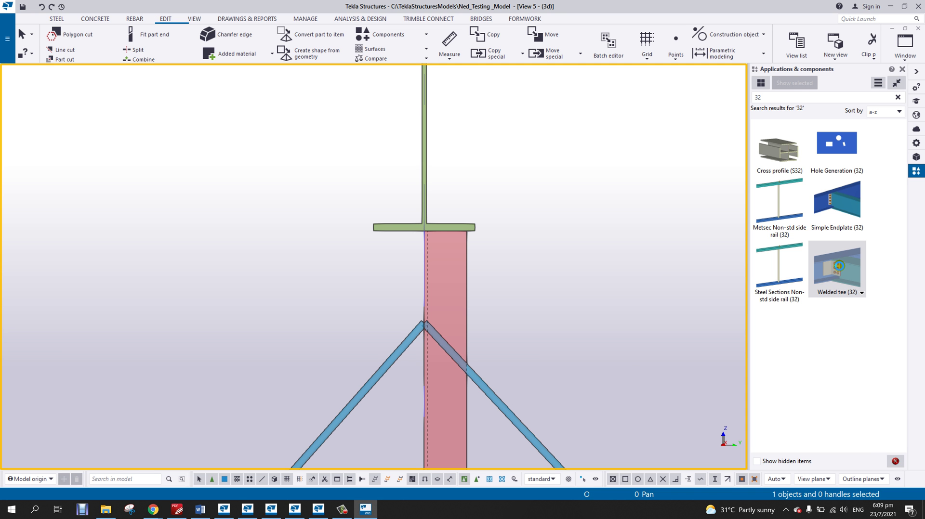
double_click(837, 268)
middle_drag(369, 273, 215, 250)
drag(568, 168, 528, 118)
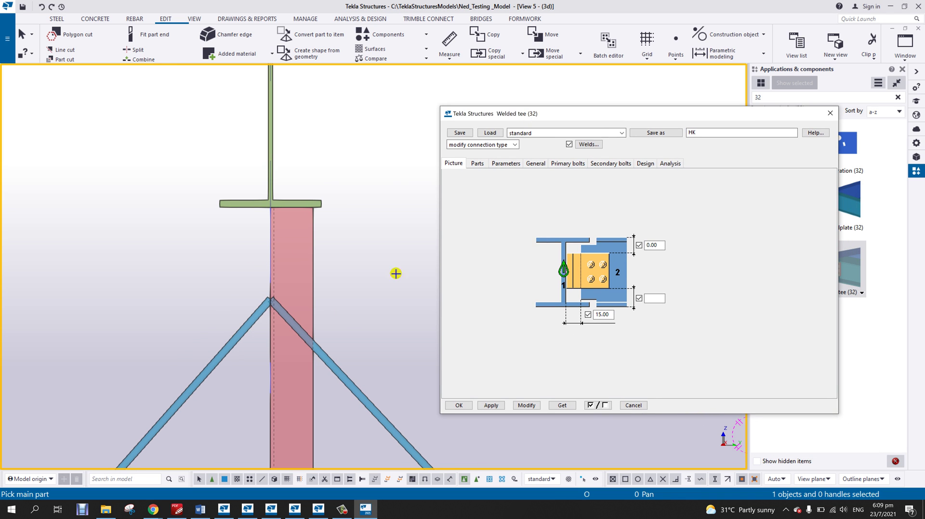
- Review the welded tee's profile, parameters, primary bolts and secondary bolts settings against the joint
middle_drag(264, 373, 261, 325)
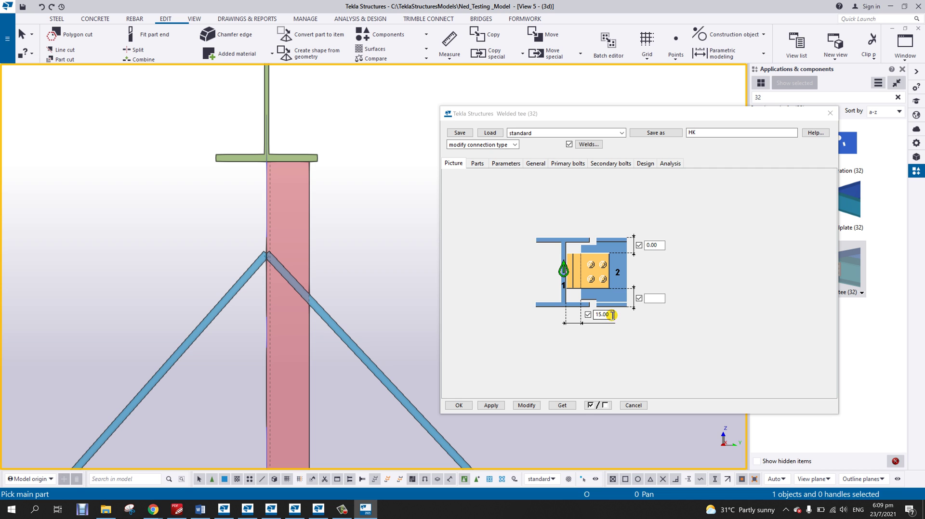
scroll(262, 161, up, 4)
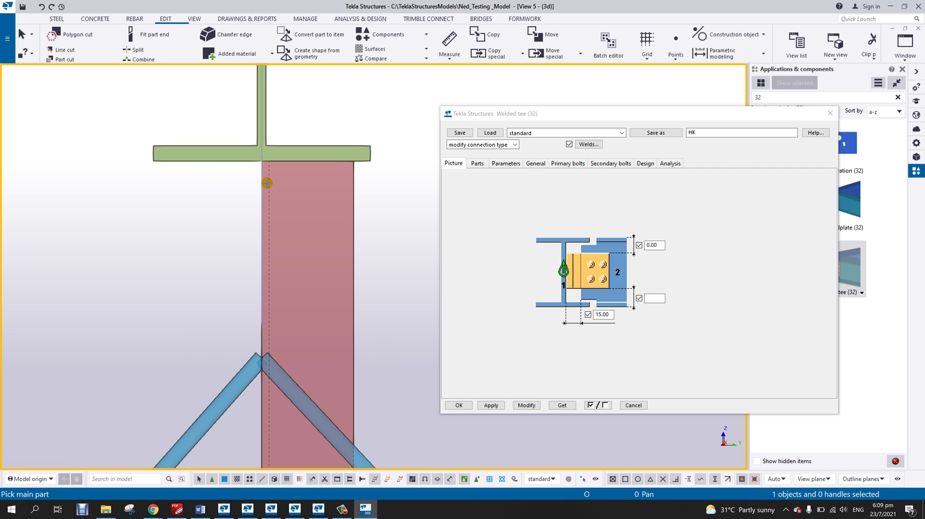
click(475, 165)
click(520, 194)
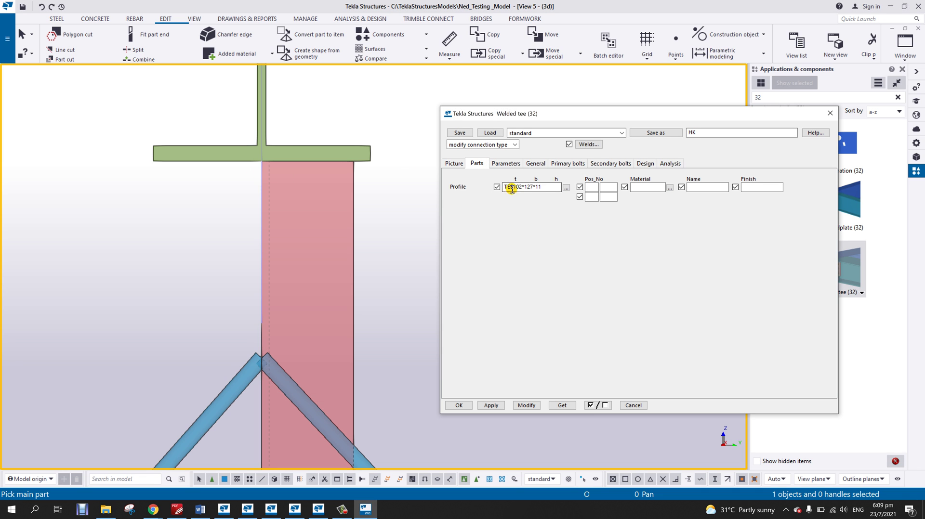
drag(543, 187, 474, 188)
click(565, 188)
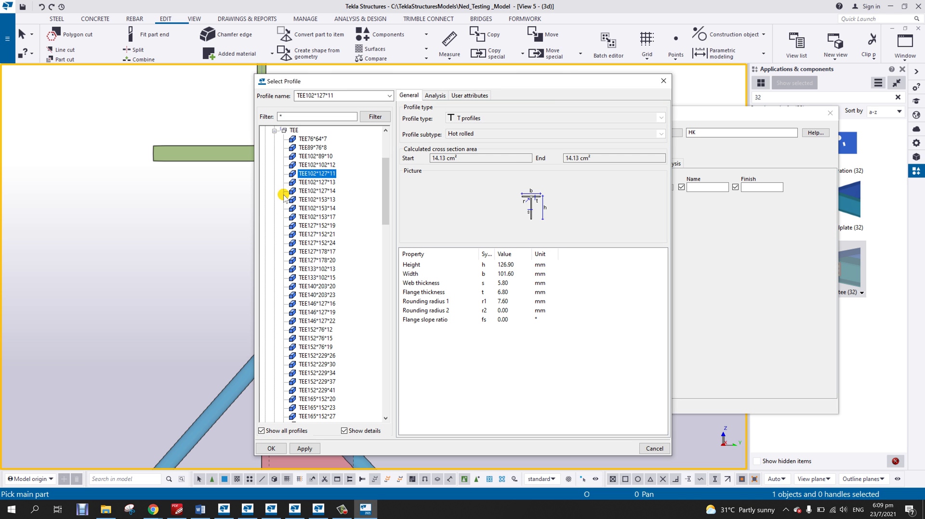
click(663, 81)
click(503, 164)
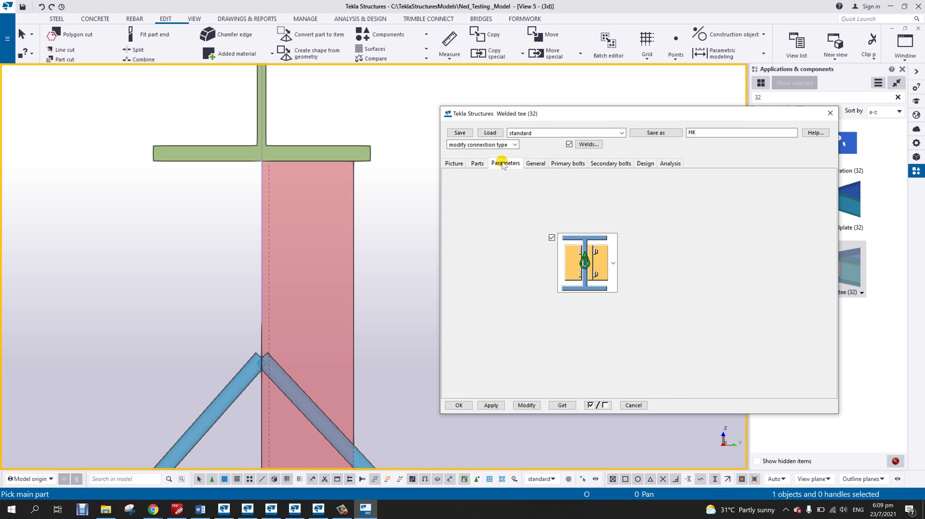
click(568, 165)
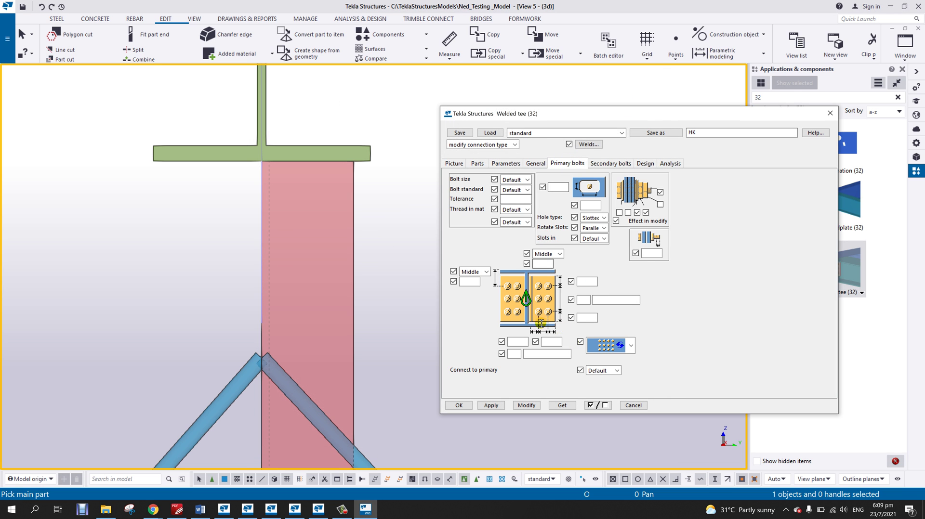
click(606, 162)
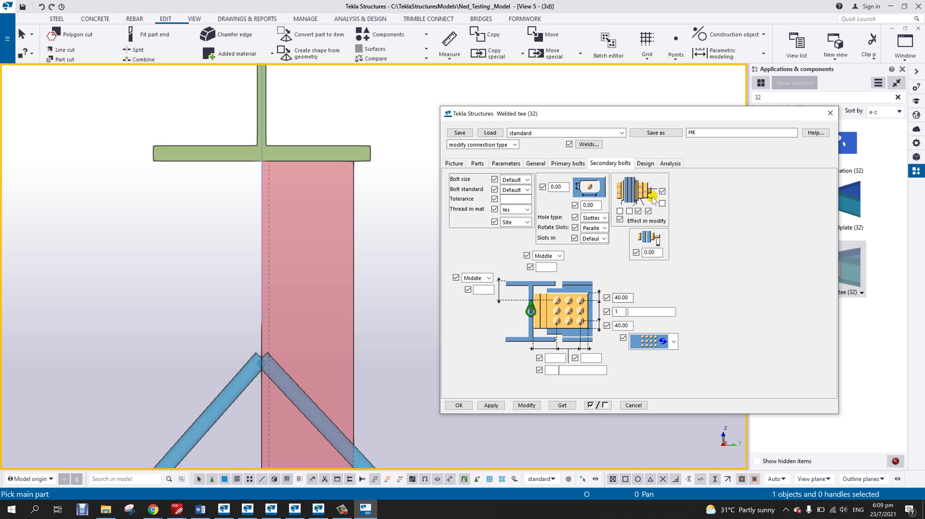
- Apply the welded tee settings and create the connection with the beam as main part and the post as secondary part
click(494, 406)
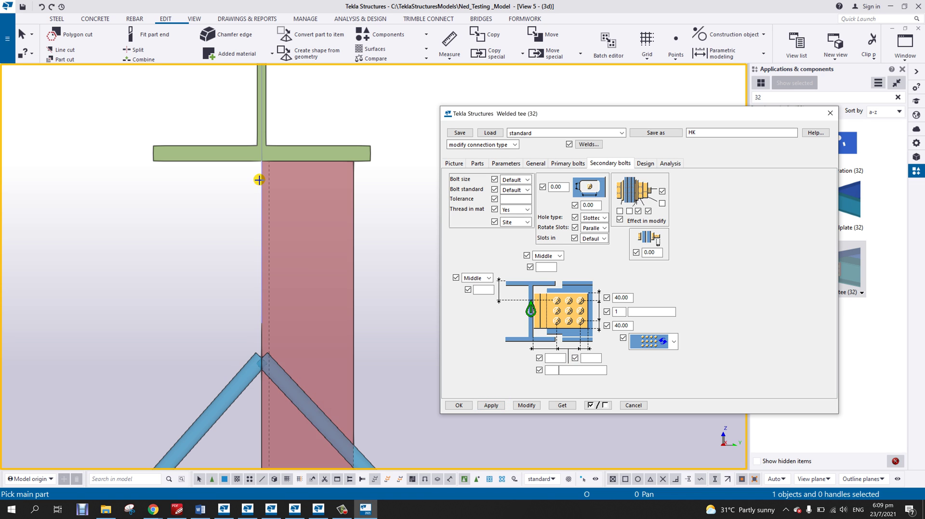
click(235, 159)
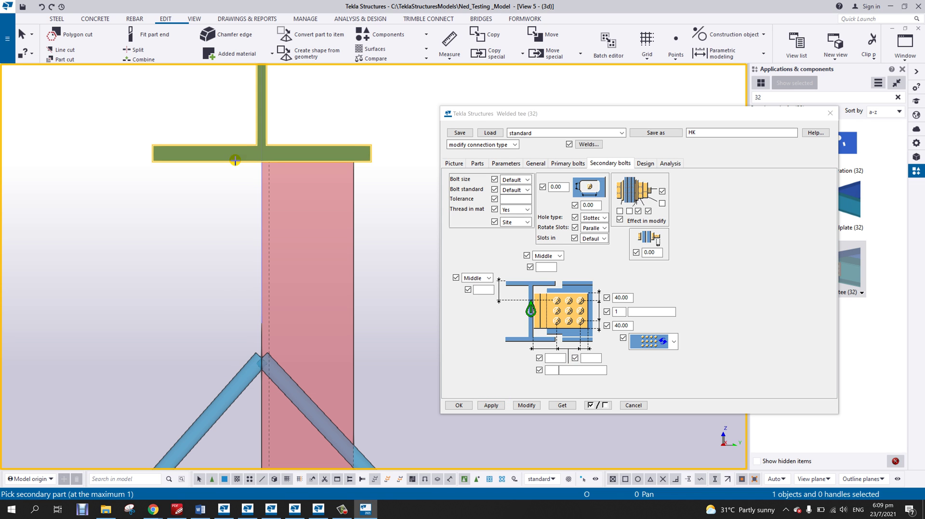
click(260, 196)
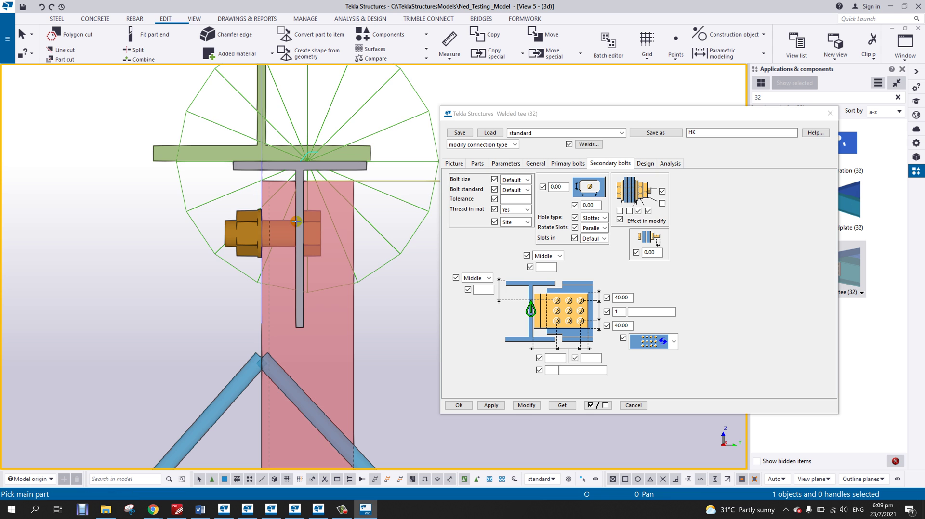
right_click(392, 188)
click(406, 196)
- Examine the position of the tee and its bolt relative to the beam's web and the post's edge
scroll(339, 250, up, 2)
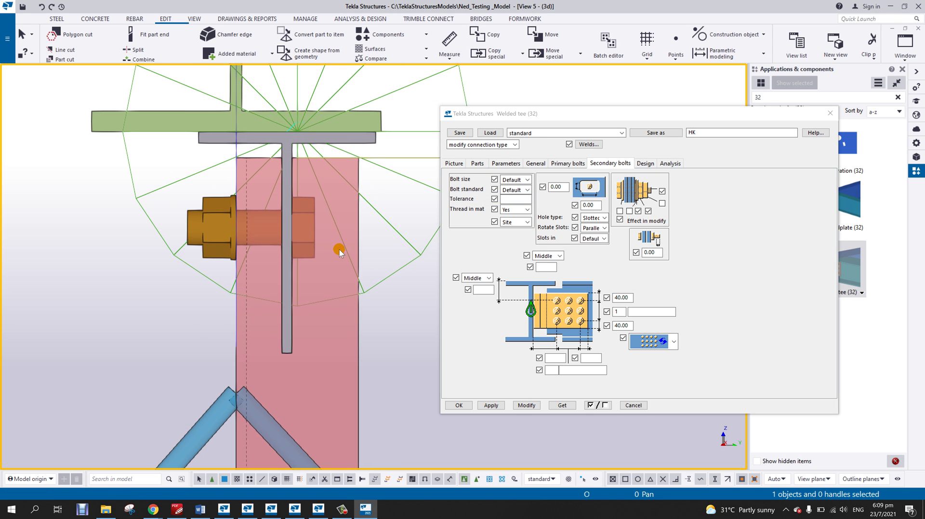
middle_drag(339, 252, 354, 255)
drag(600, 115, 709, 127)
scroll(440, 223, down, 3)
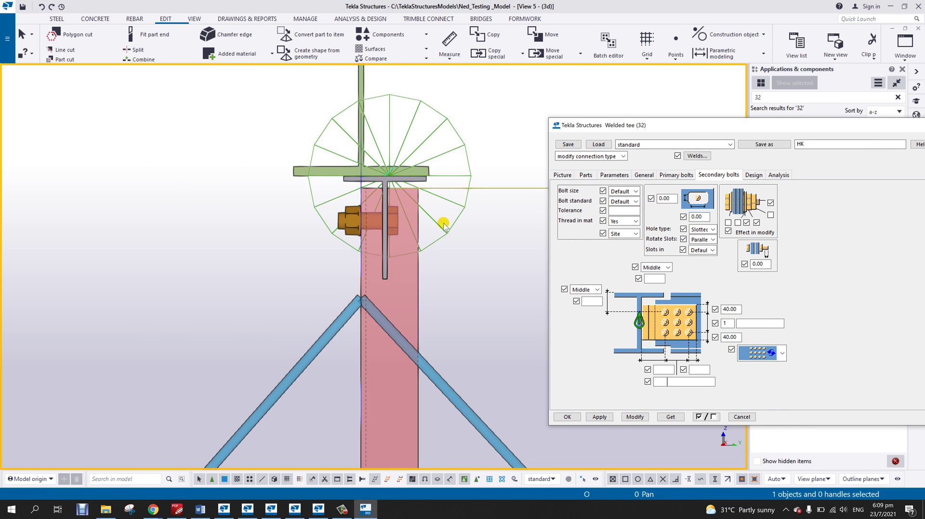
ctrl+middle_drag(439, 223, 404, 226)
key(ctrl+p)
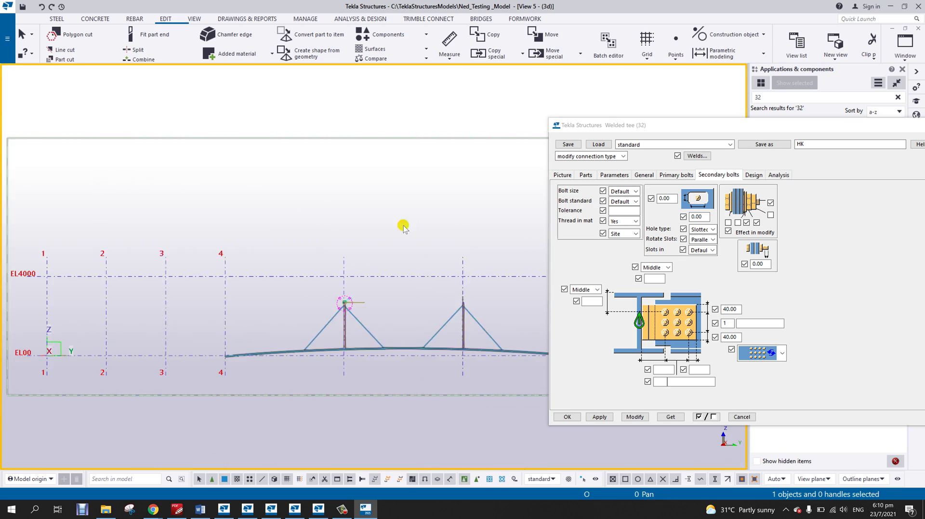
scroll(347, 303, up, 10)
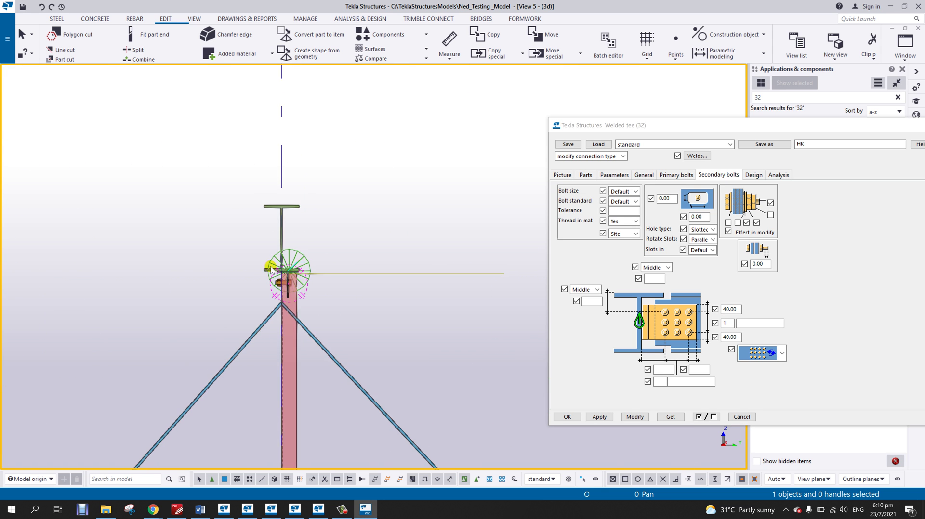
scroll(291, 288, up, 5)
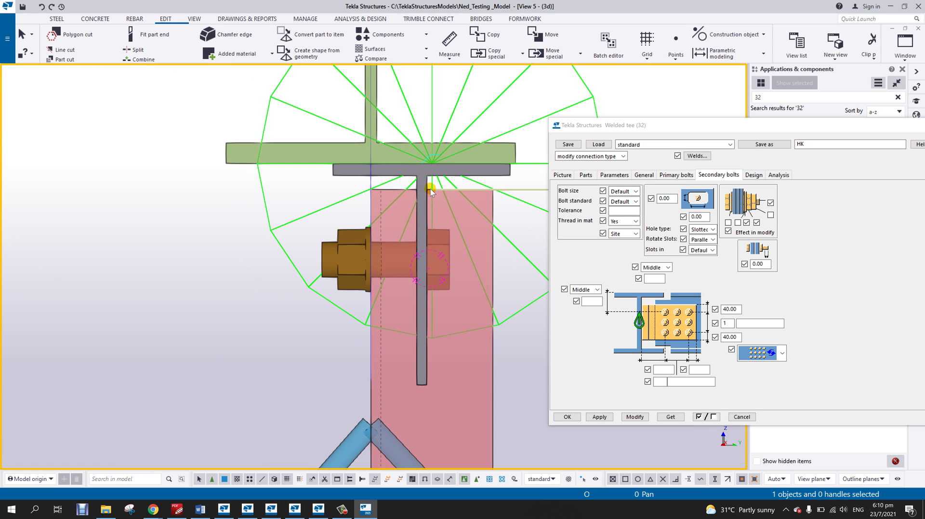
scroll(371, 222, down, 2)
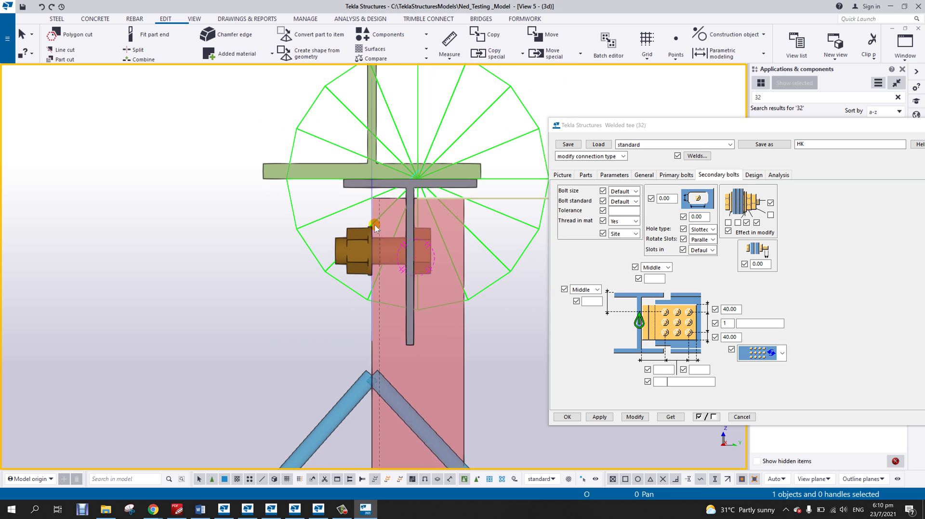
scroll(368, 224, up, 3)
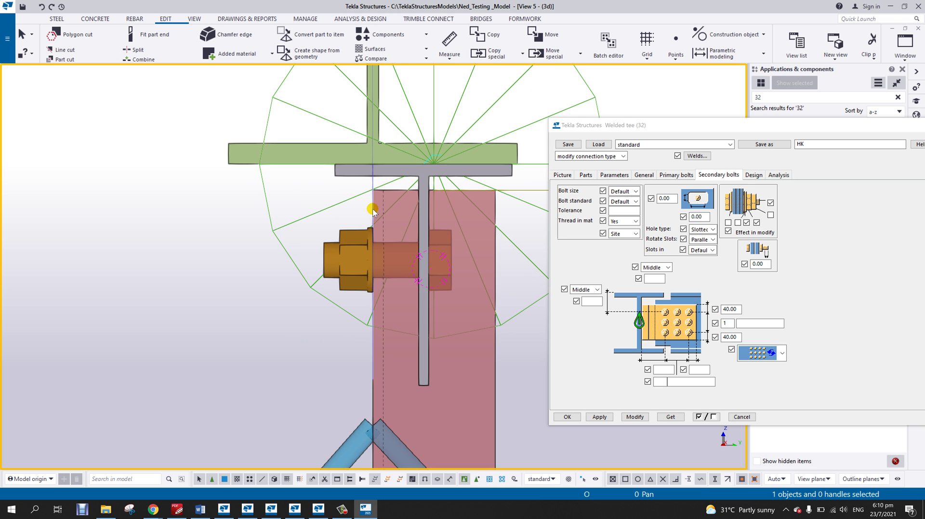
middle_drag(470, 343, 441, 325)
scroll(435, 323, down, 2)
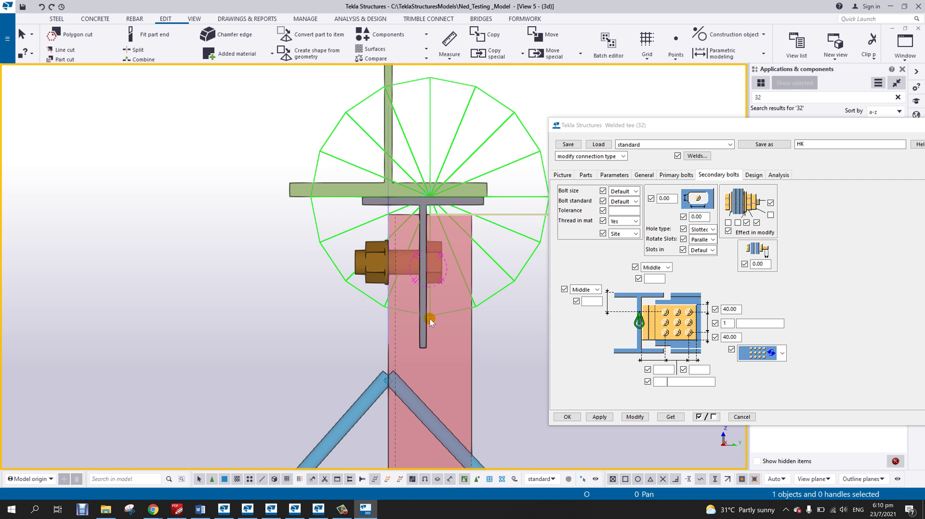
scroll(425, 326, up, 2)
scroll(425, 322, down, 2)
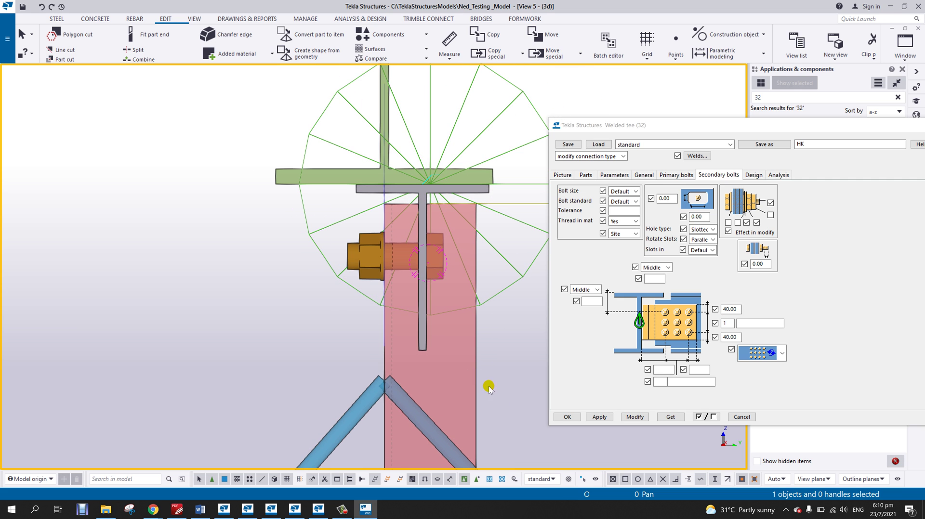
- Move the tee 32 mm sideways so the face of its stem lines up with the post's edge under the beam's web
click(477, 482)
click(420, 296)
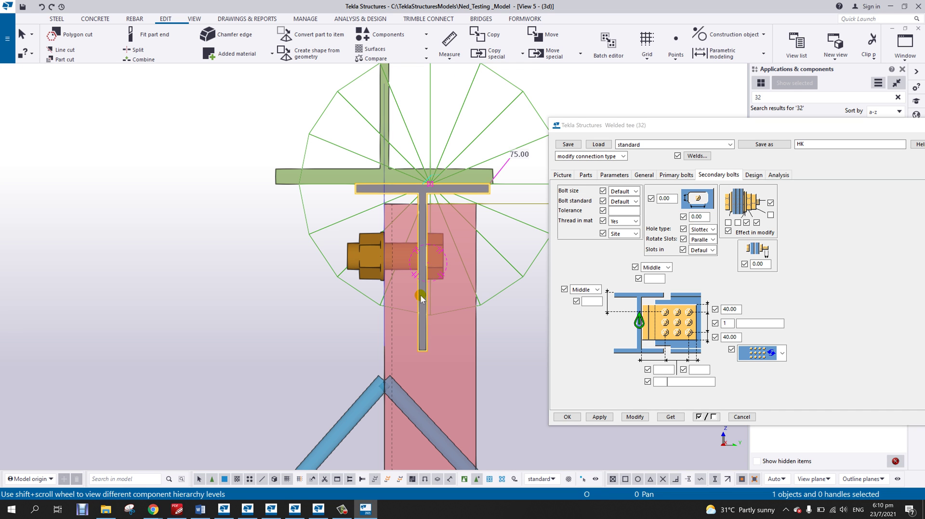
right_click(421, 298)
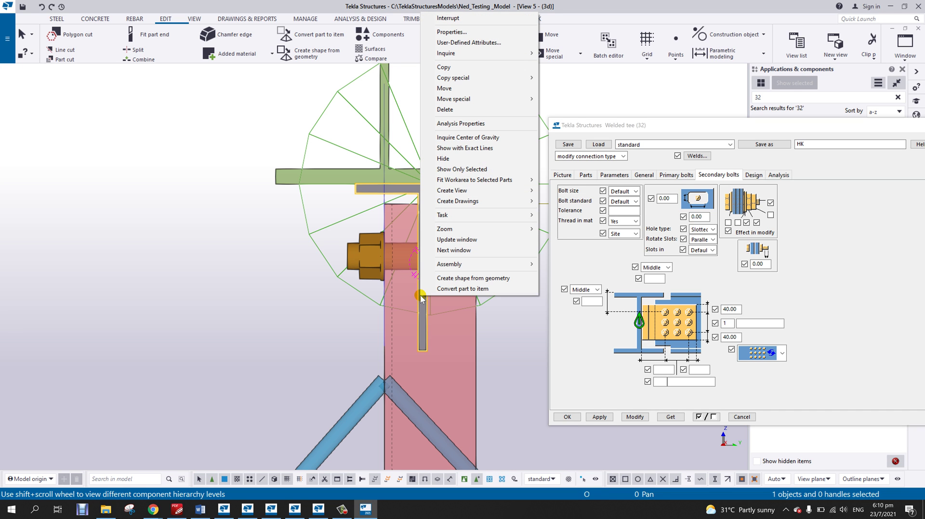
click(444, 89)
scroll(429, 349, up, 4)
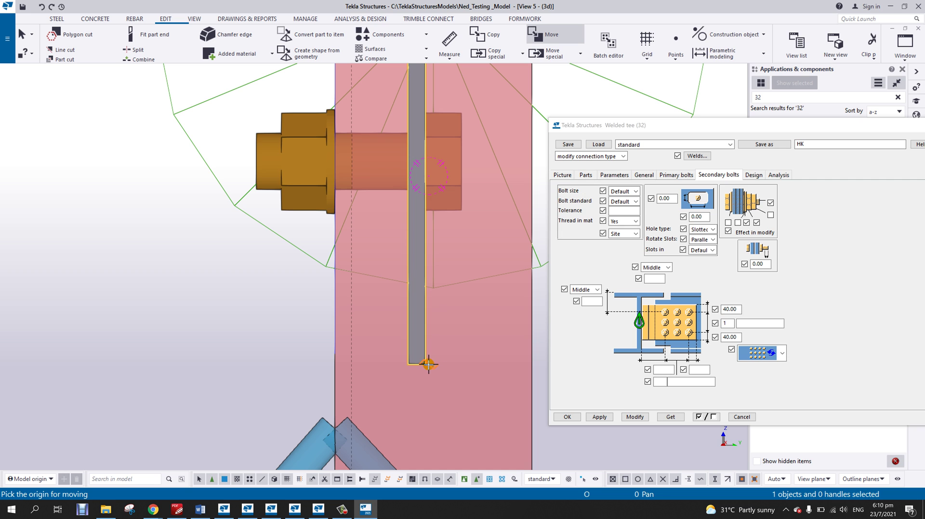
click(426, 364)
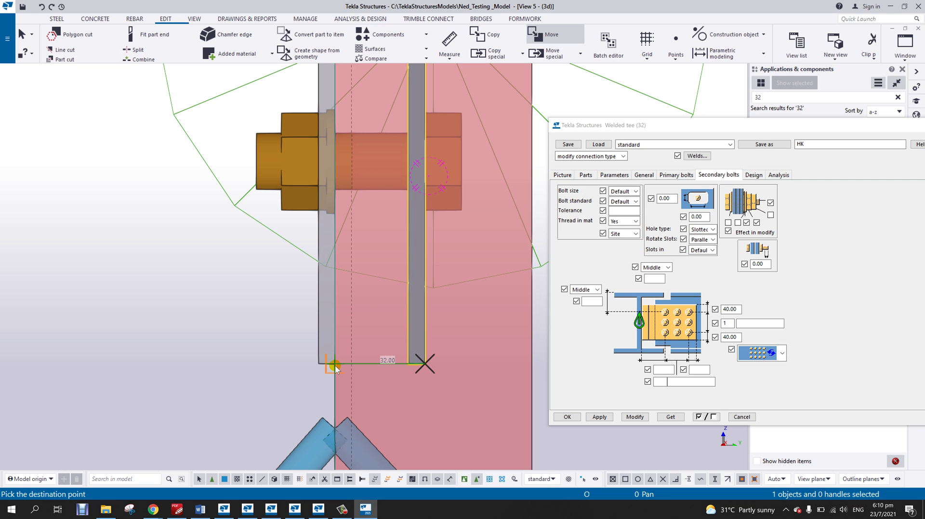
scroll(313, 347, down, 3)
right_click(276, 224)
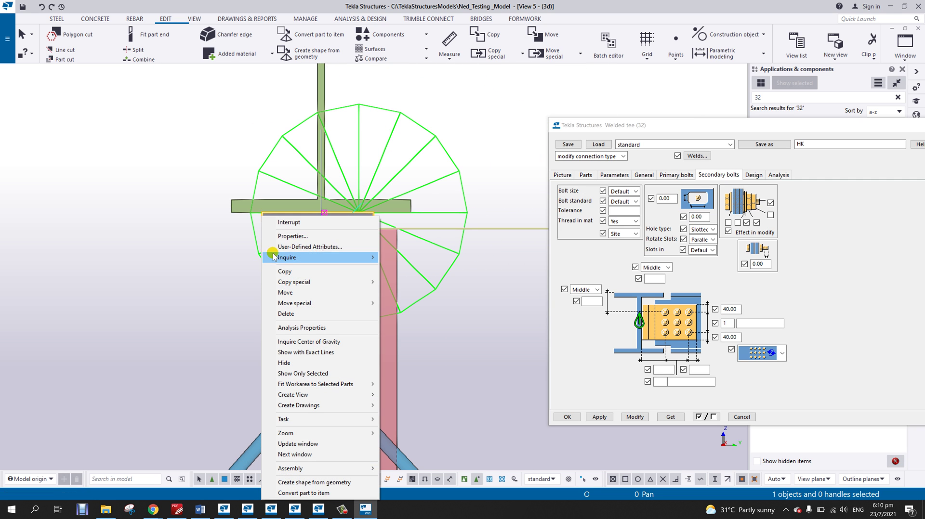
click(288, 223)
- Reassign the bolt's parts so that it bolts the moved tee to the post
scroll(312, 269, up, 4)
right_click(315, 241)
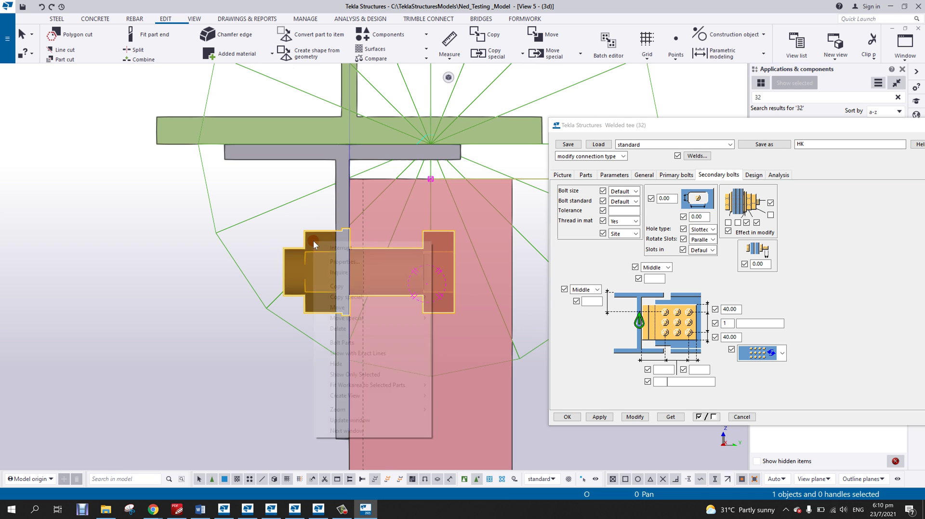
click(363, 342)
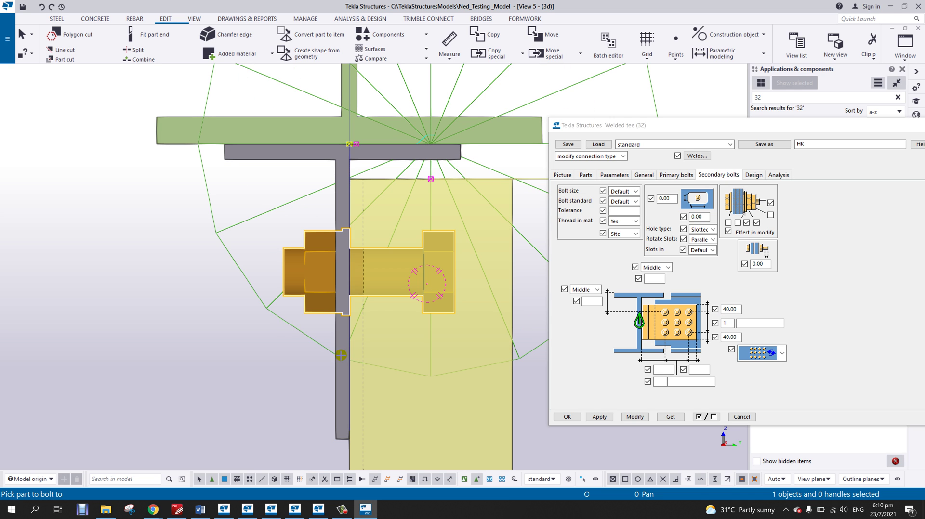
click(338, 382)
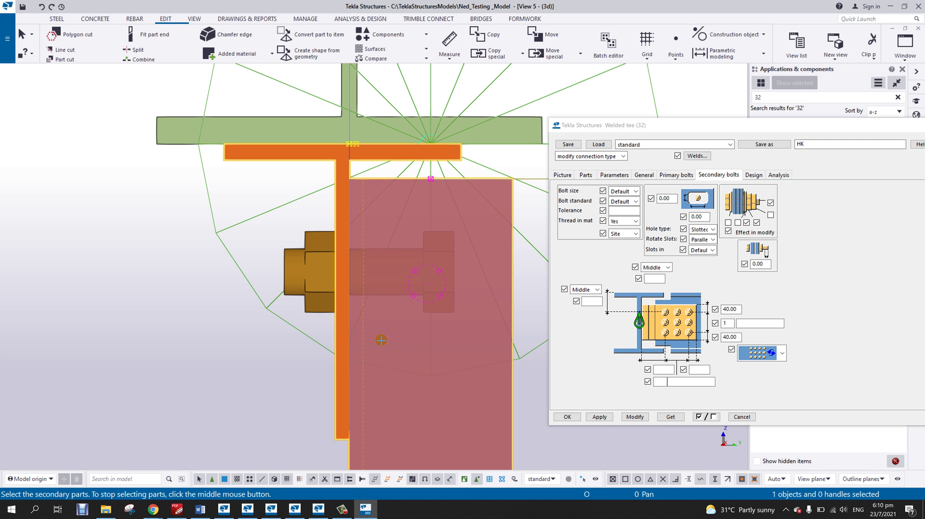
middle_click(234, 329)
- Explode the welded tee component at this joint into separate parts
scroll(316, 308, down, 1)
ctrl+middle_drag(327, 284, 461, 226)
right_click(469, 229)
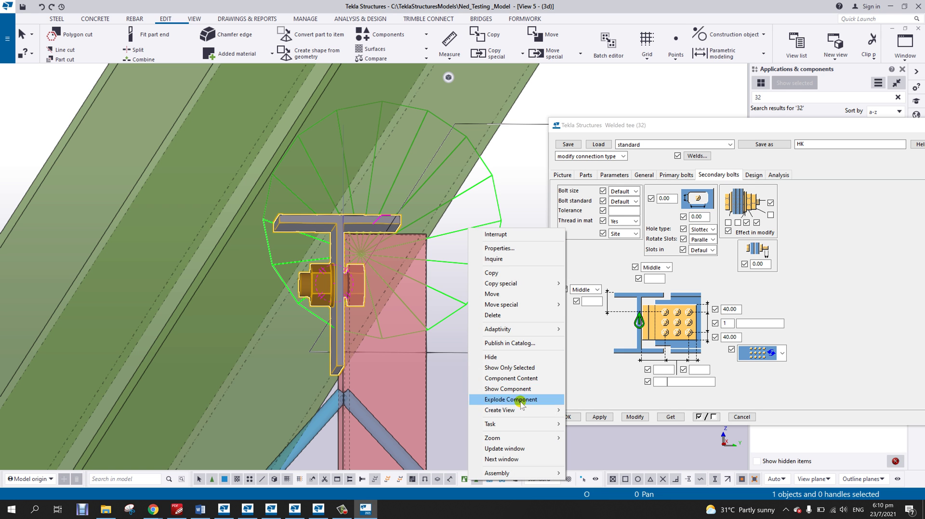
click(512, 400)
scroll(366, 331, down, 2)
ctrl+middle_drag(366, 330, 351, 305)
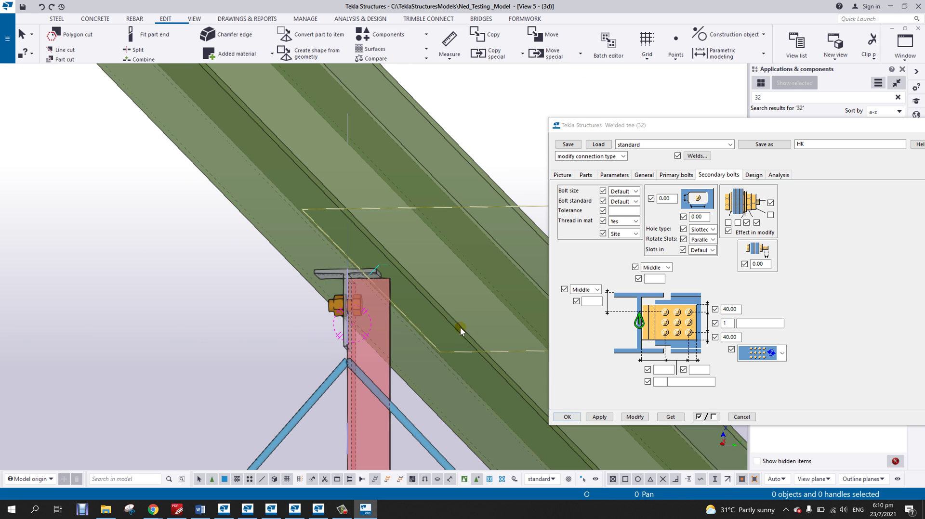
- Create the same Welded tee (32) connection at another post-to-beam joint, with the beam as main part and the post as secondary part
middle_drag(461, 330, 383, 307)
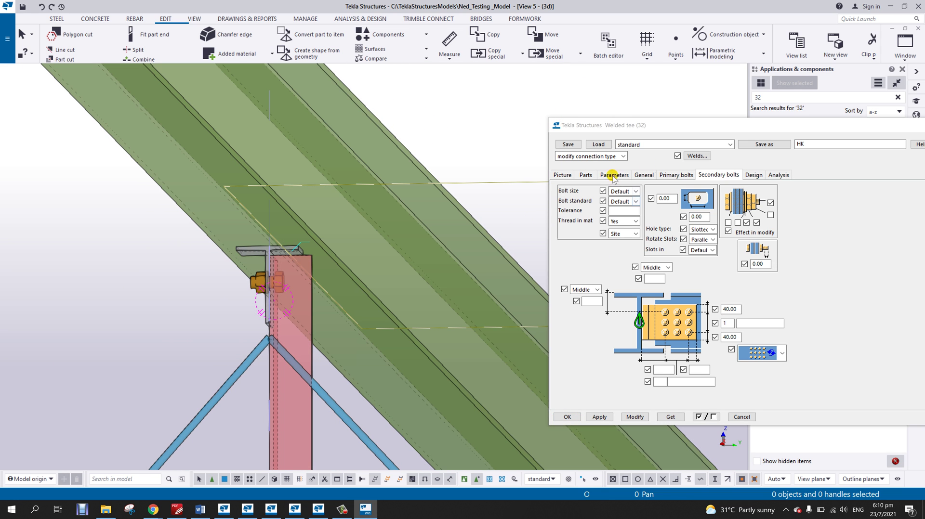
drag(640, 125, 562, 129)
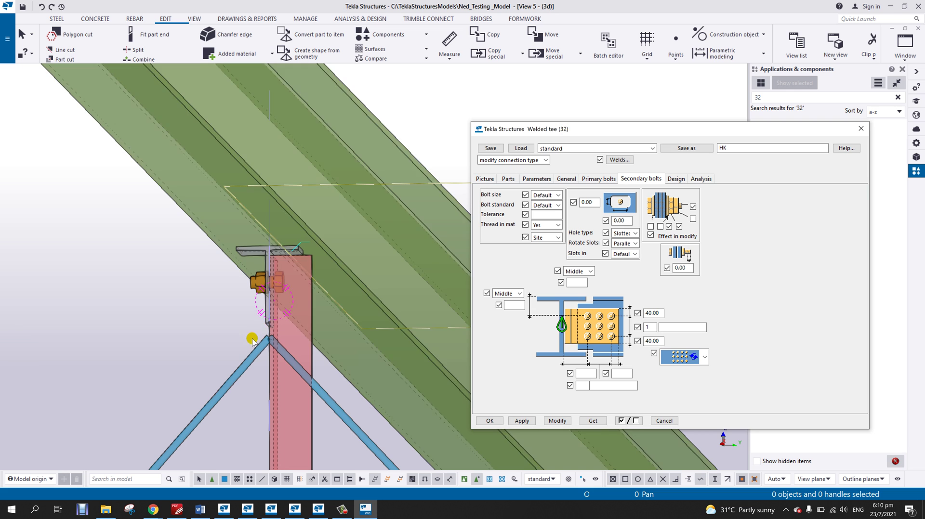
scroll(251, 339, down, 15)
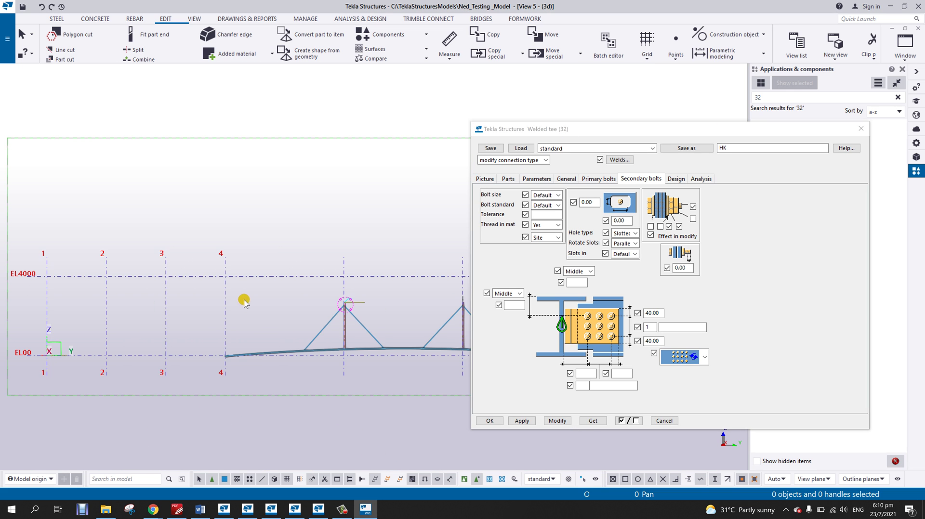
scroll(282, 270, up, 15)
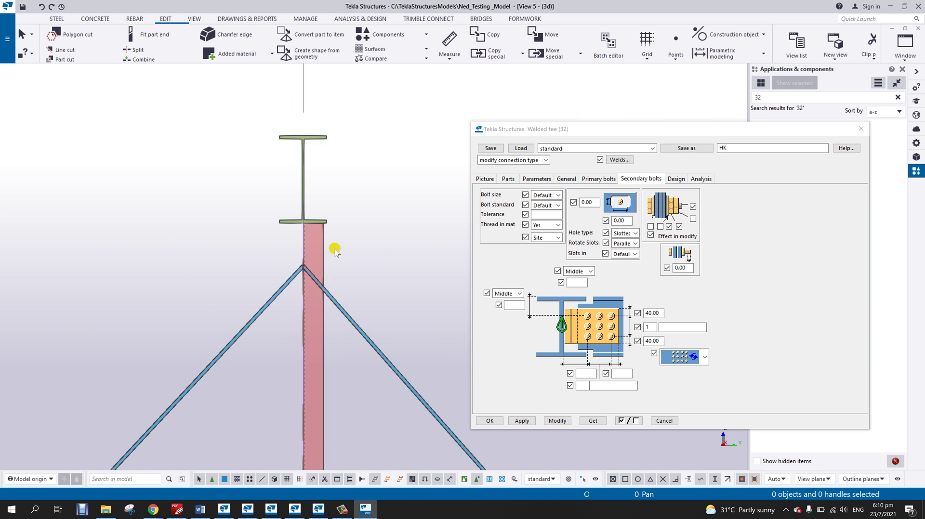
middle_drag(300, 244, 395, 284)
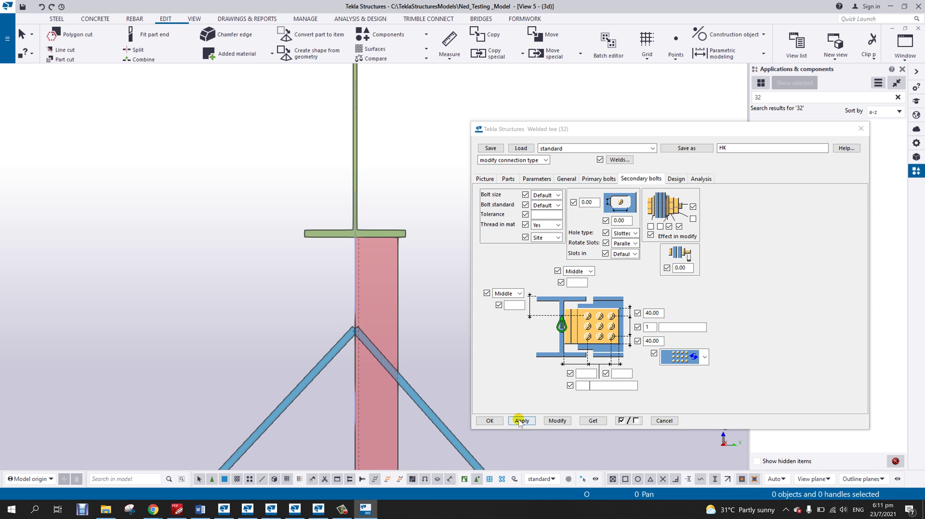
click(490, 421)
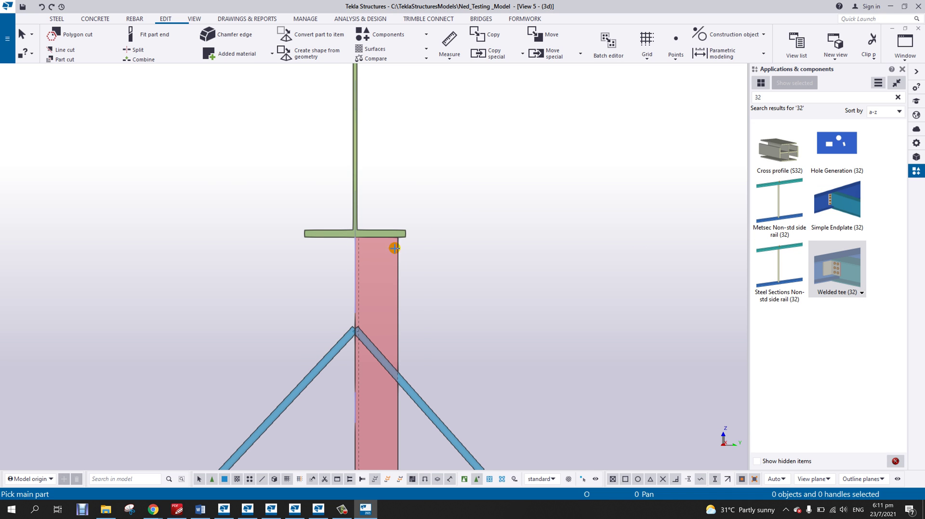
scroll(392, 248, up, 4)
click(304, 219)
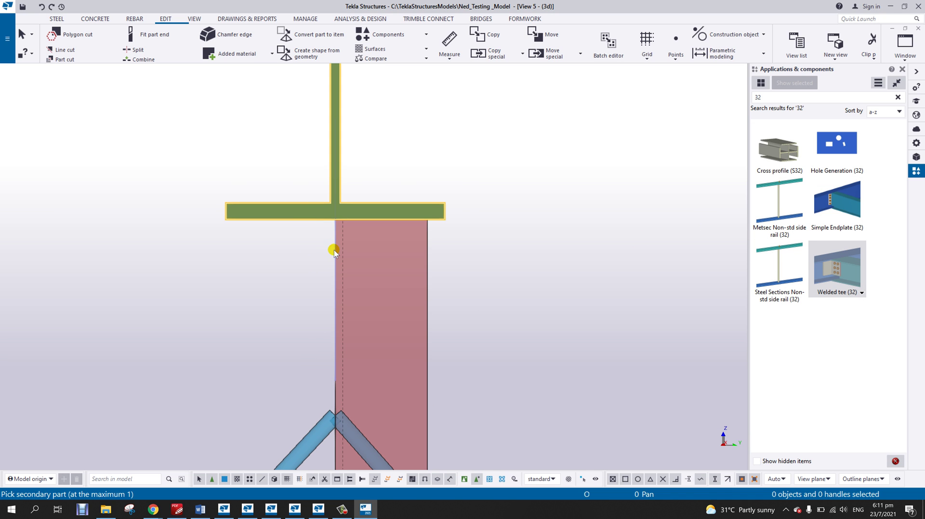
click(331, 246)
right_click(507, 237)
click(534, 244)
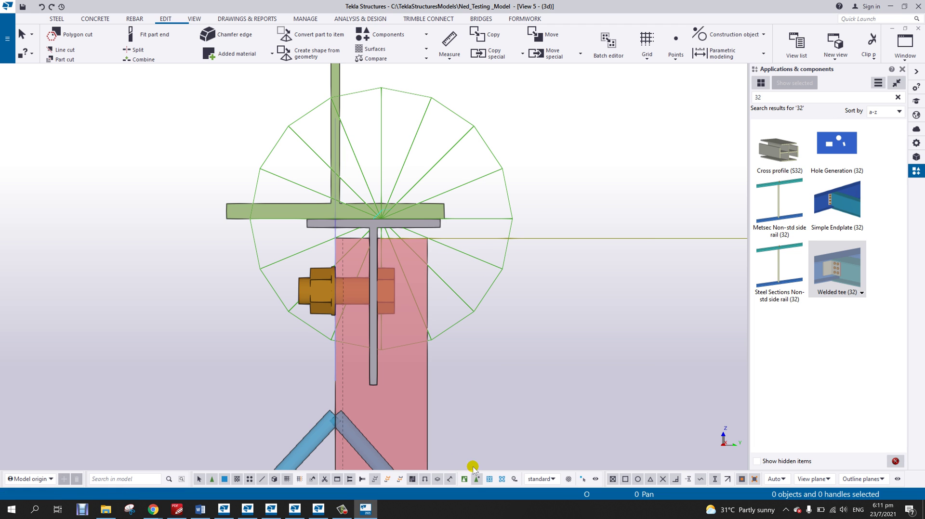
- Move the new joint's tee 32 mm sideways so its stem sits against the post's edge
right_click(370, 264)
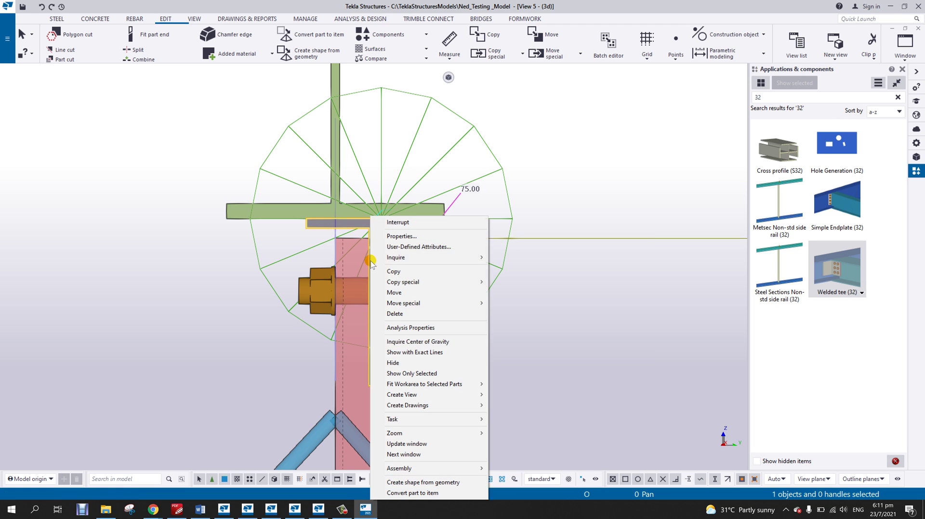
click(400, 293)
scroll(370, 375, up, 3)
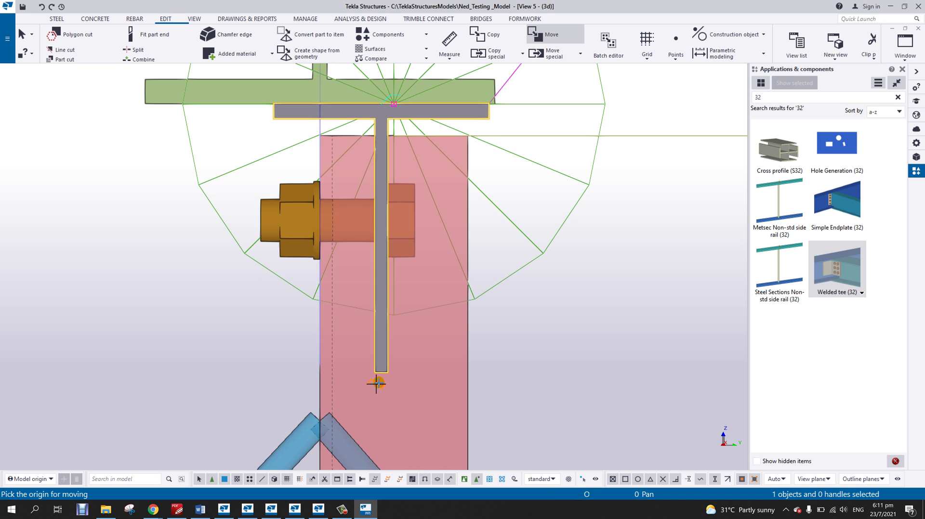
click(384, 372)
click(324, 374)
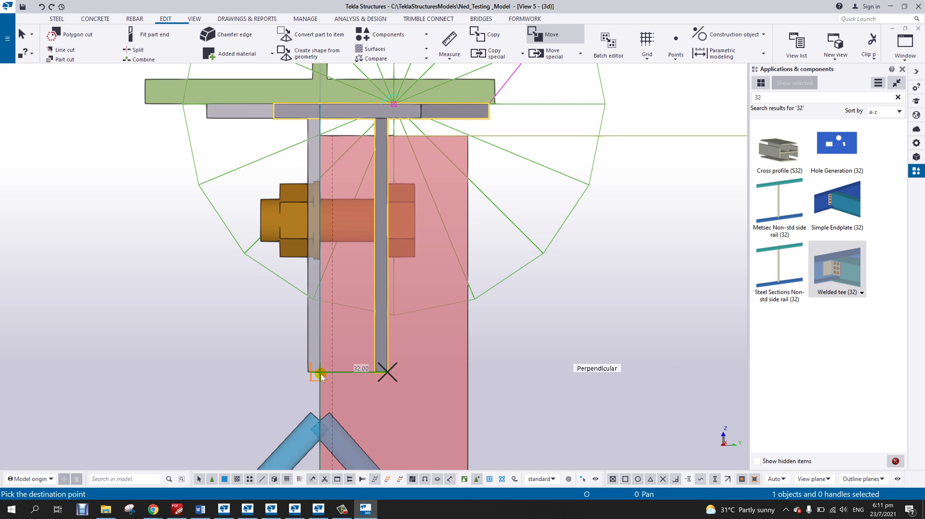
right_click(279, 289)
click(277, 224)
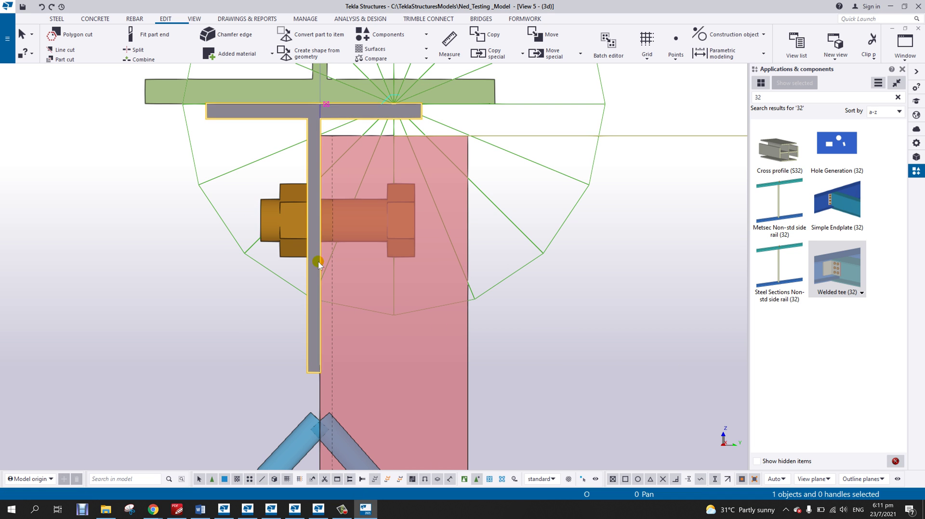
- Reassign the new joint's bolt so that it connects the shifted tee with the post
click(299, 230)
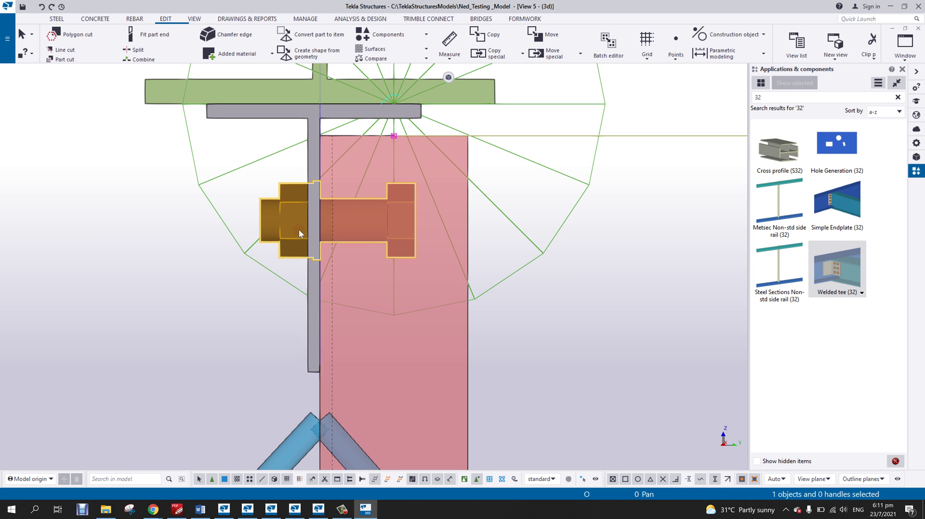
right_click(299, 230)
click(335, 332)
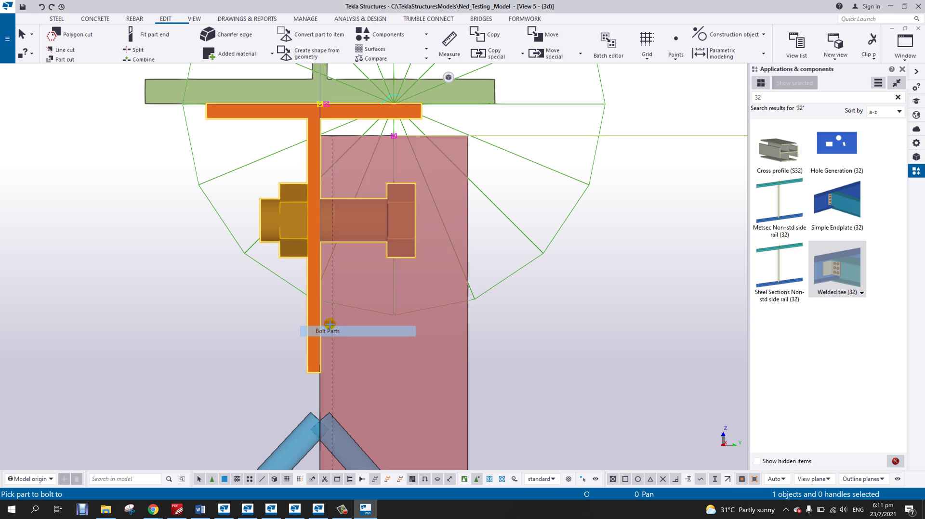
click(314, 280)
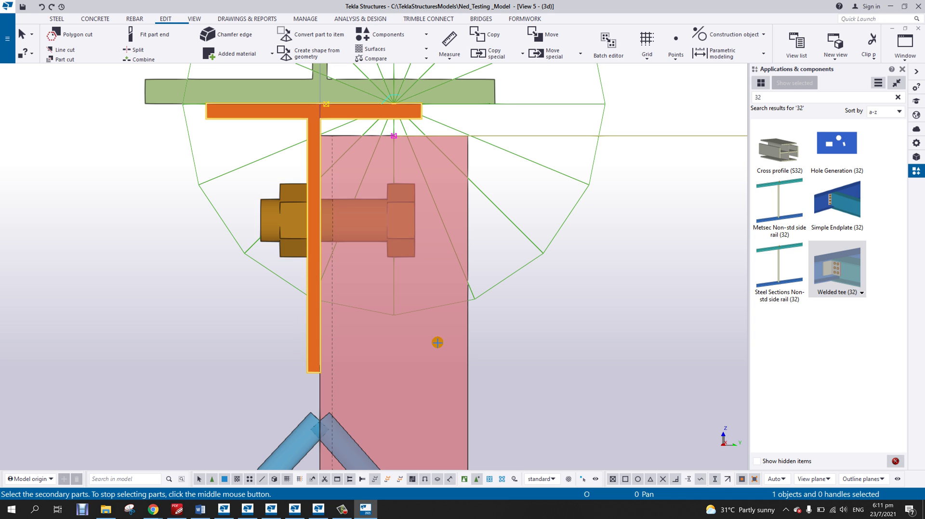
click(466, 351)
middle_click(508, 343)
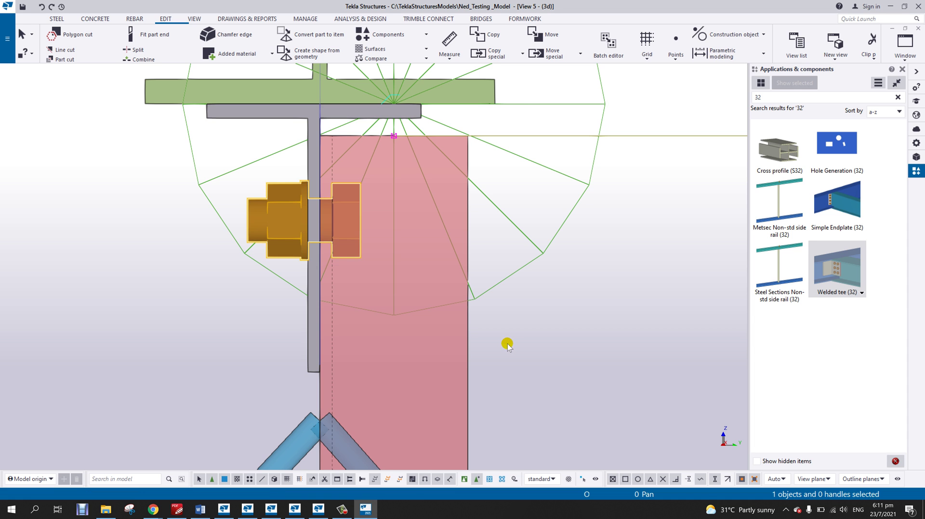
- Examine how the post's lower end meets the sloping member beneath it
scroll(507, 343, down, 2)
right_click(436, 106)
scroll(414, 260, down, 4)
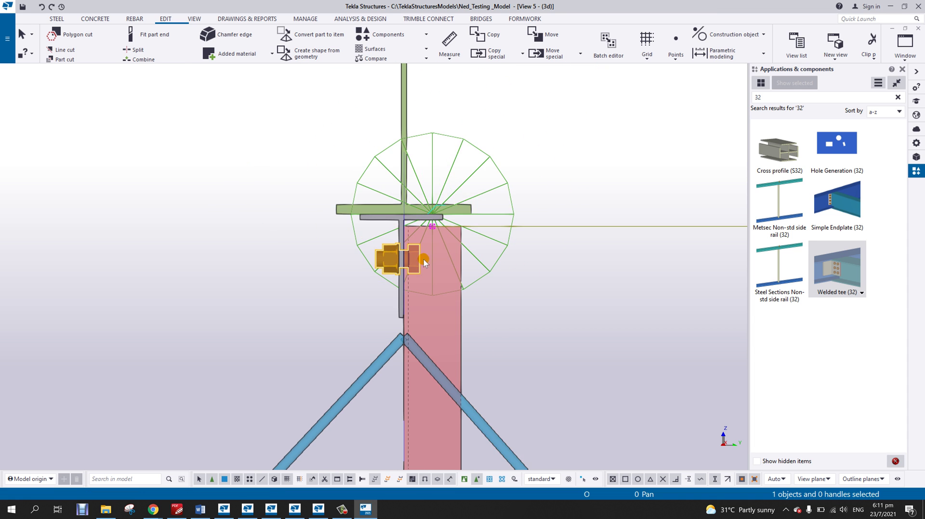
scroll(386, 284, down, 4)
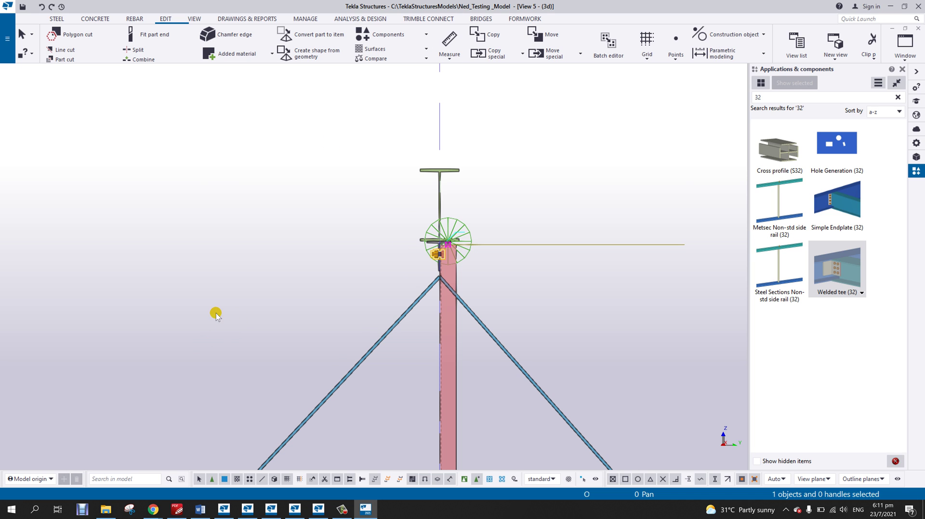
scroll(147, 371, down, 4)
middle_drag(175, 379, 379, 347)
scroll(379, 345, up, 6)
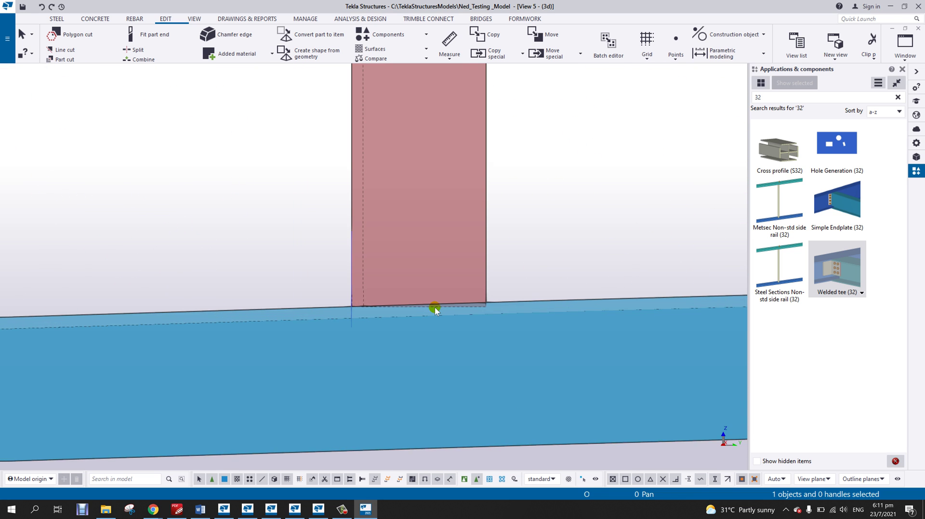
middle_drag(435, 308, 423, 347)
middle_drag(470, 330, 353, 322)
scroll(344, 326, down, 2)
- Search the component catalog for 104 and open the settings of Tube seat (104) beside the post's base
click(753, 98)
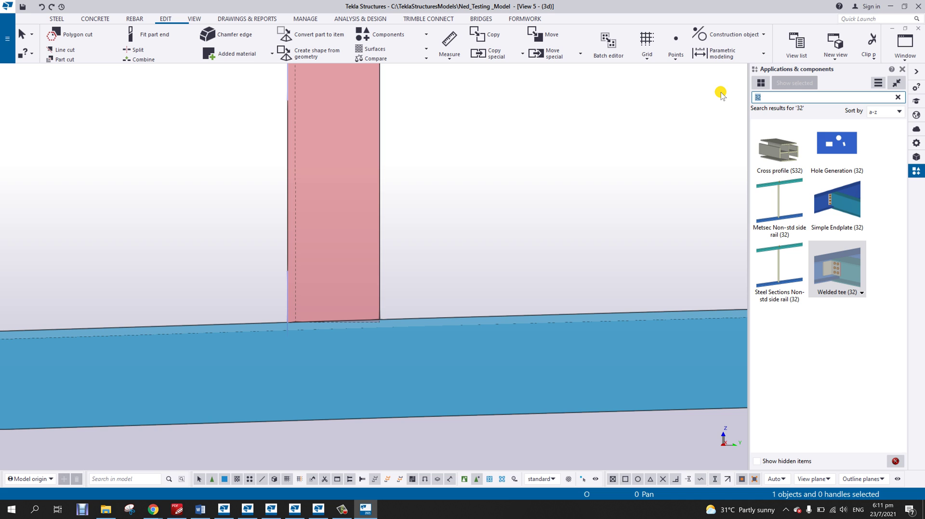
text(1047)
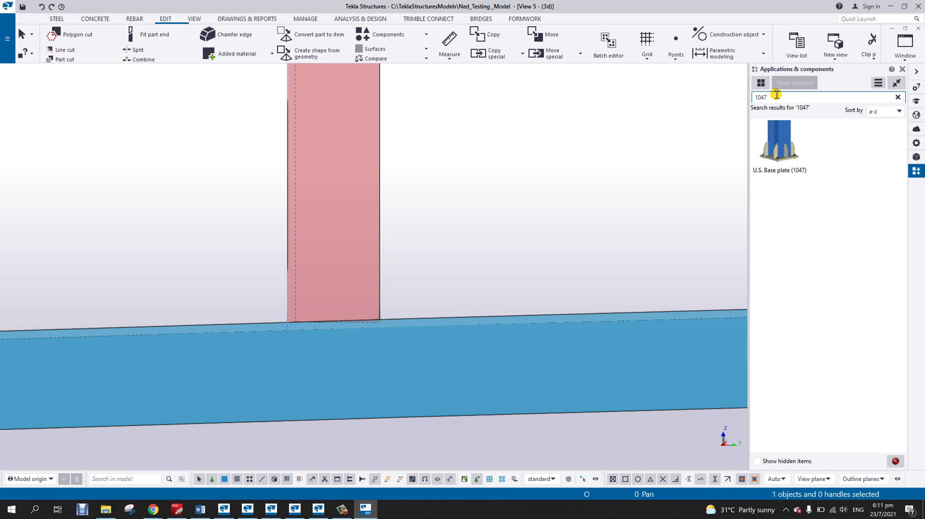
key(BackSpace)
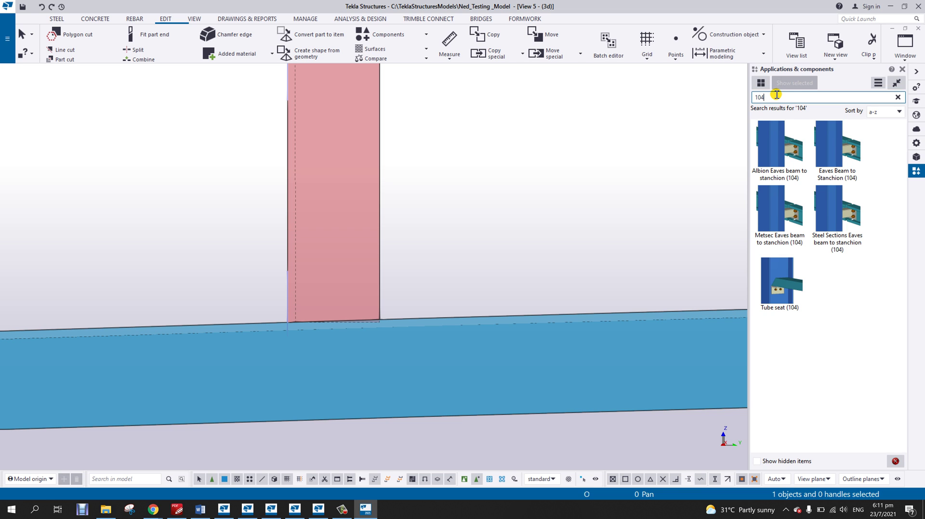
click(782, 283)
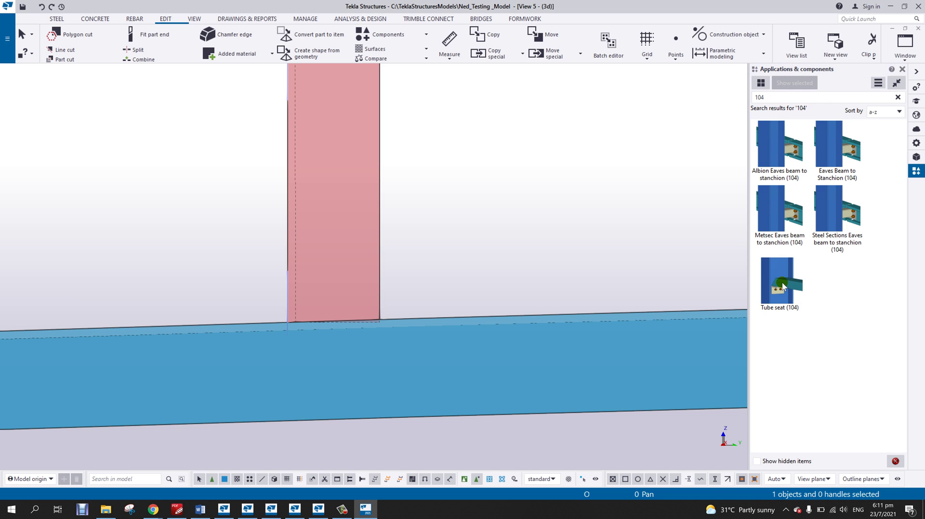
double_click(783, 287)
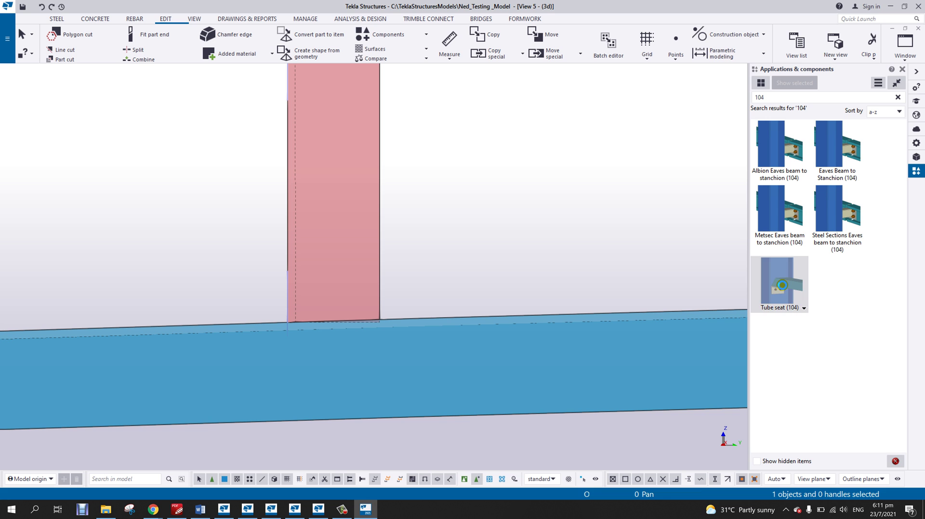
drag(232, 106, 698, 105)
middle_drag(570, 281, 504, 320)
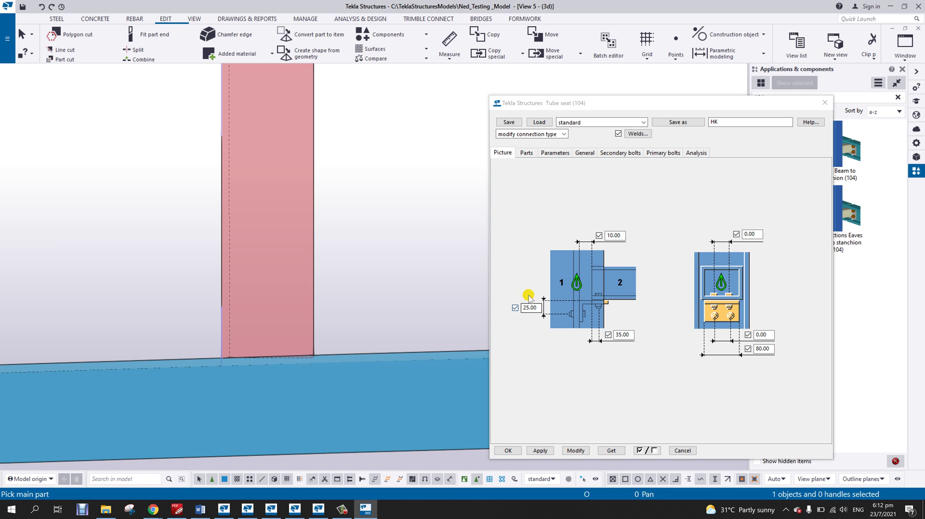
- Review the Tube seat (104) angle profile, parameters, and secondary and primary bolt settings
click(526, 152)
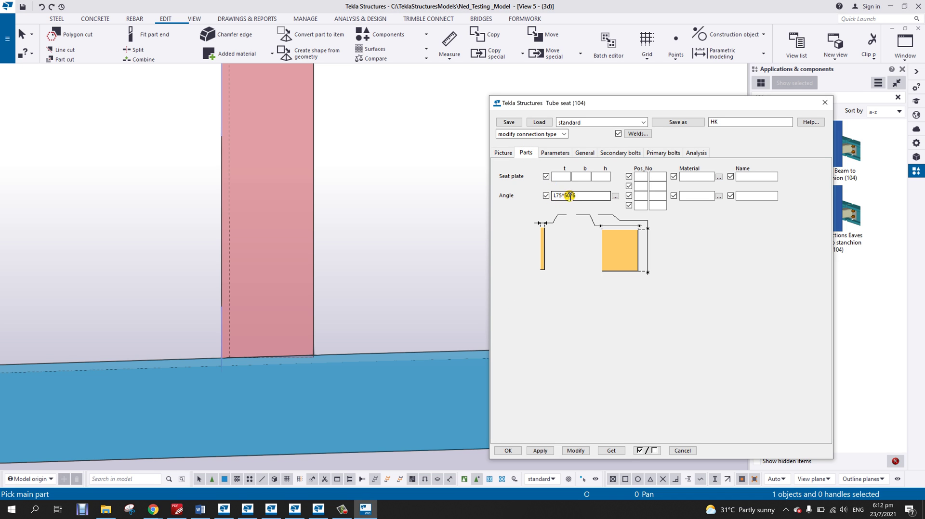
drag(562, 195, 557, 202)
click(554, 153)
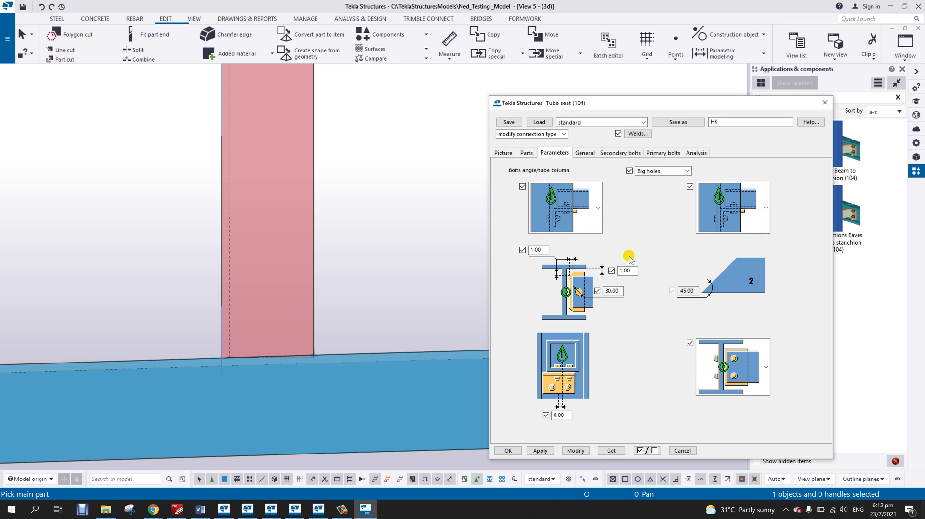
click(634, 153)
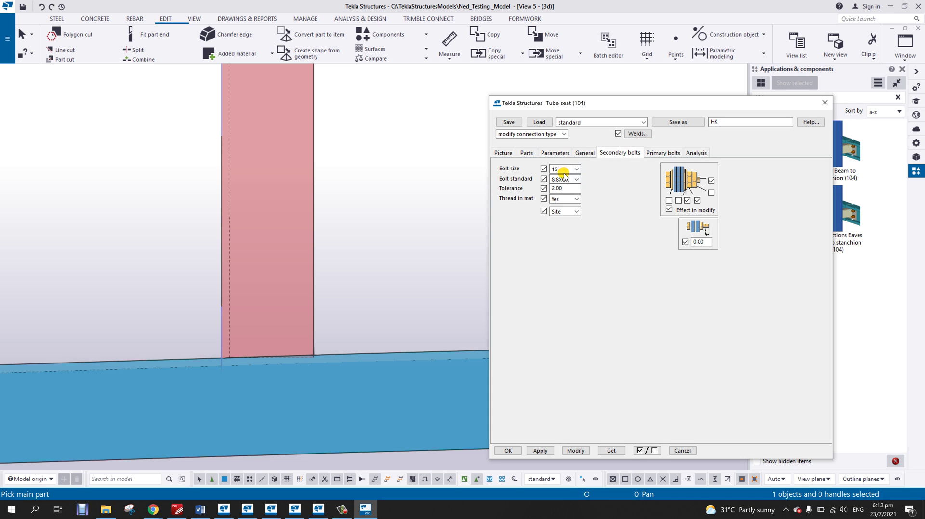
click(664, 154)
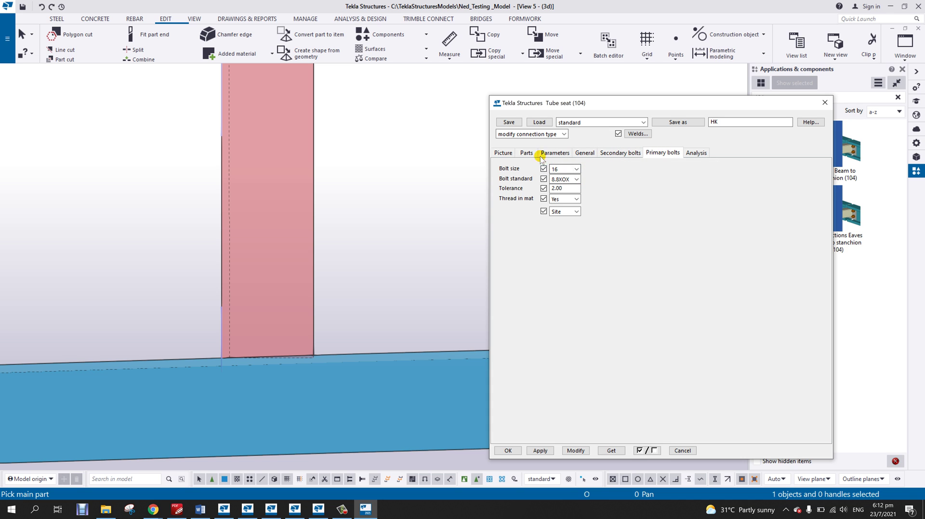
click(503, 154)
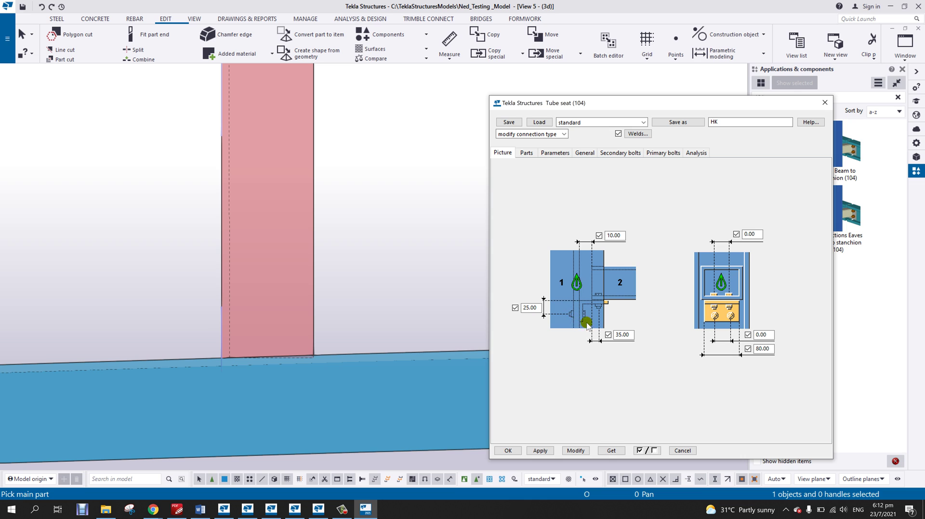
- Set the vertical bolt distance to 30 mm and the horizontal one to 45 mm, and create the tube seat between the sloping beam and the post
drag(539, 308, 496, 312)
drag(630, 336, 579, 335)
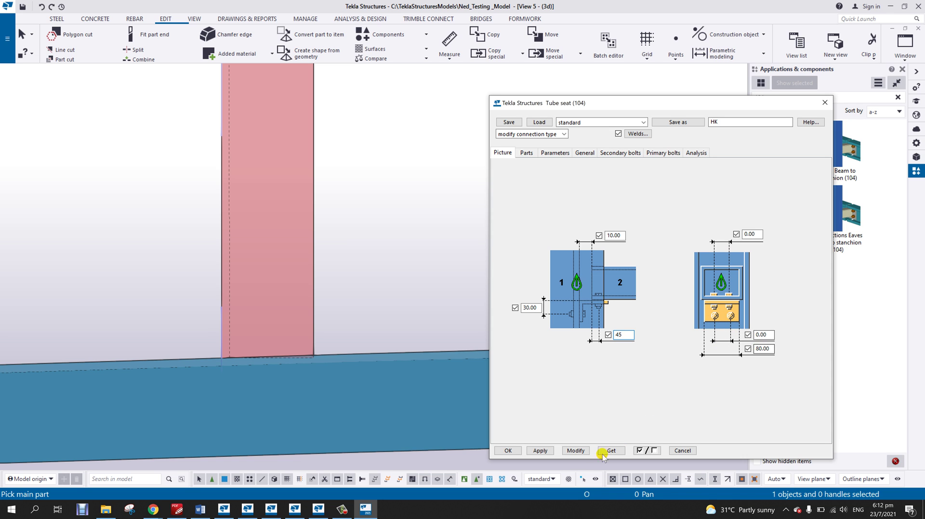
click(363, 352)
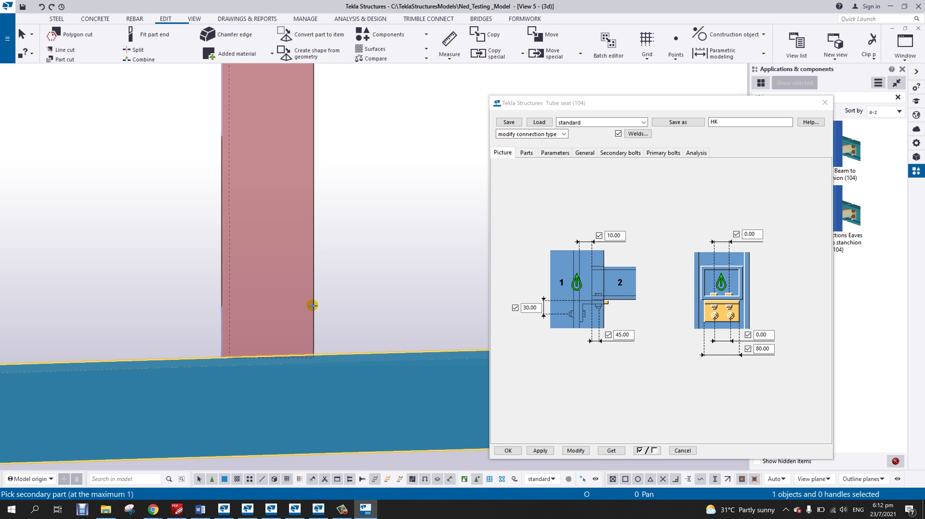
click(320, 302)
right_click(361, 248)
click(366, 253)
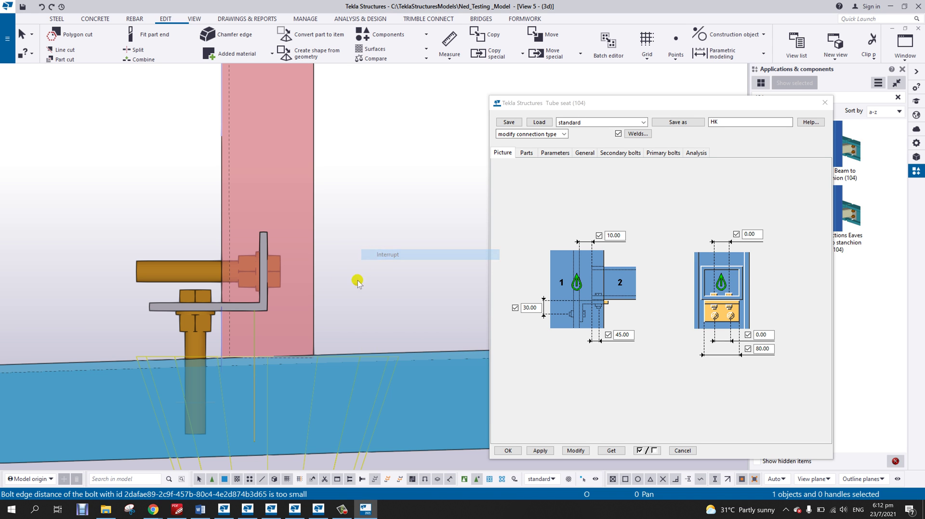
- Load the HK settings and apply them to the new tube seat connection at the post's base
scroll(349, 294, down, 3)
scroll(303, 310, up, 2)
click(271, 305)
scroll(271, 305, down, 1)
ctrl+middle_drag(271, 307, 227, 311)
click(535, 168)
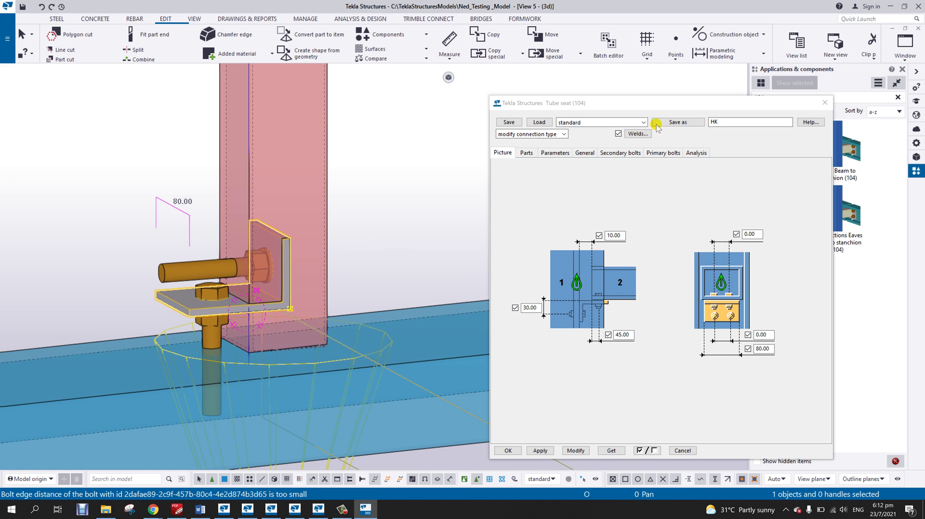
click(597, 123)
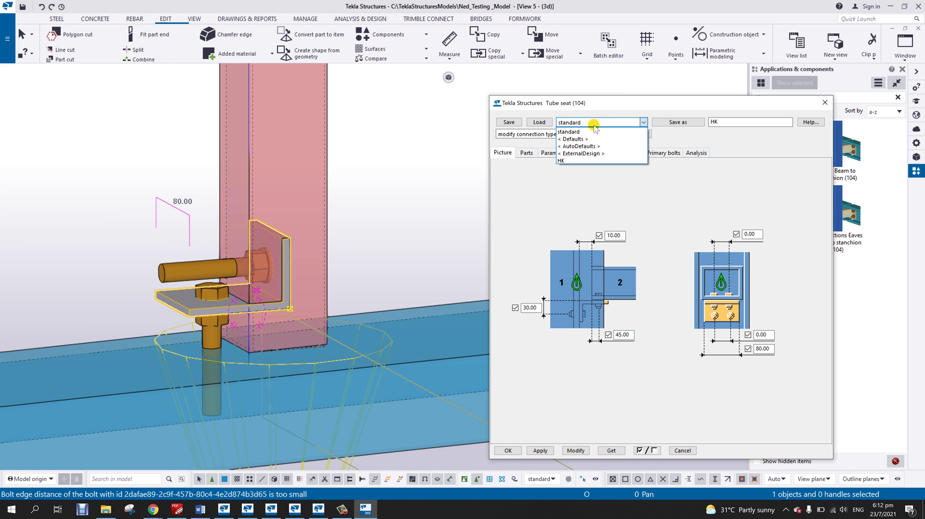
click(571, 160)
click(539, 123)
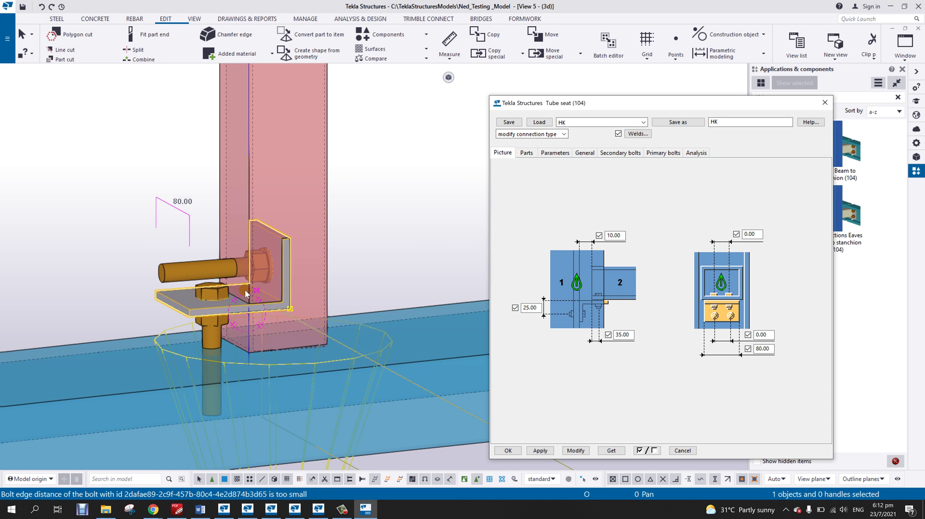
click(262, 354)
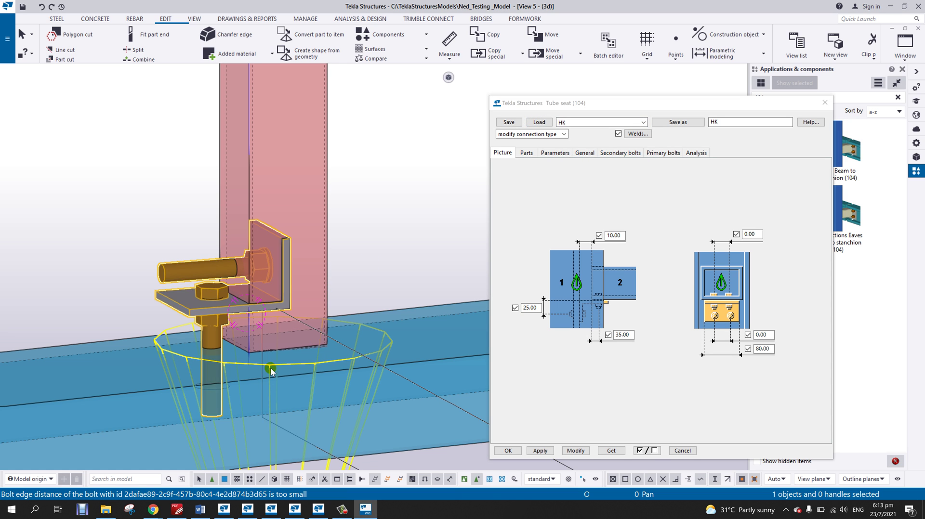
click(575, 450)
- Try the auto up direction on the tube seat connection and check the seat angle's orientation
middle_drag(239, 326, 195, 284)
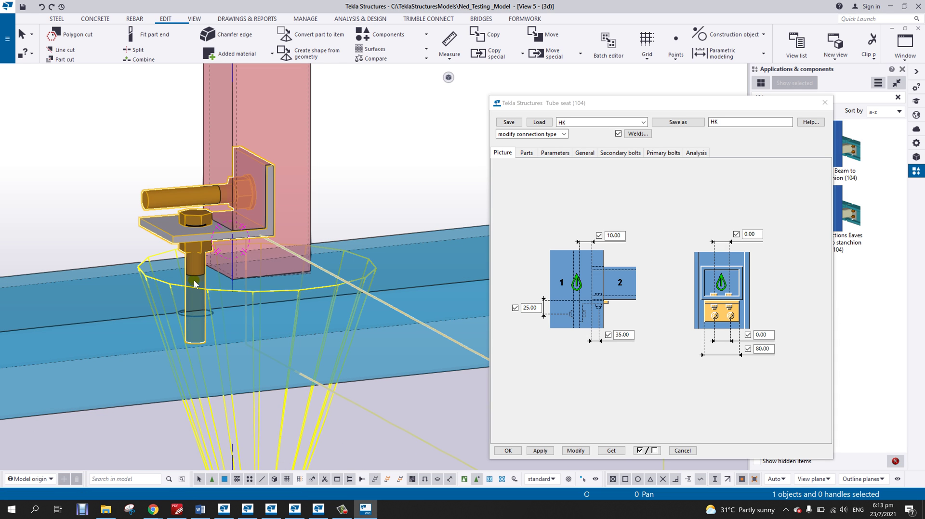
click(588, 154)
click(640, 166)
click(643, 181)
click(576, 451)
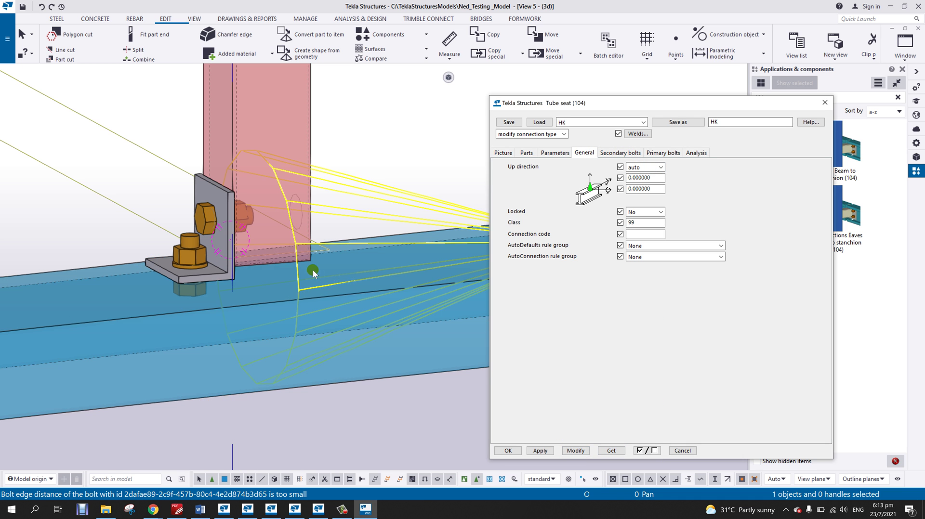
scroll(264, 252, down, 1)
scroll(247, 256, up, 2)
ctrl+middle_drag(249, 256, 232, 247)
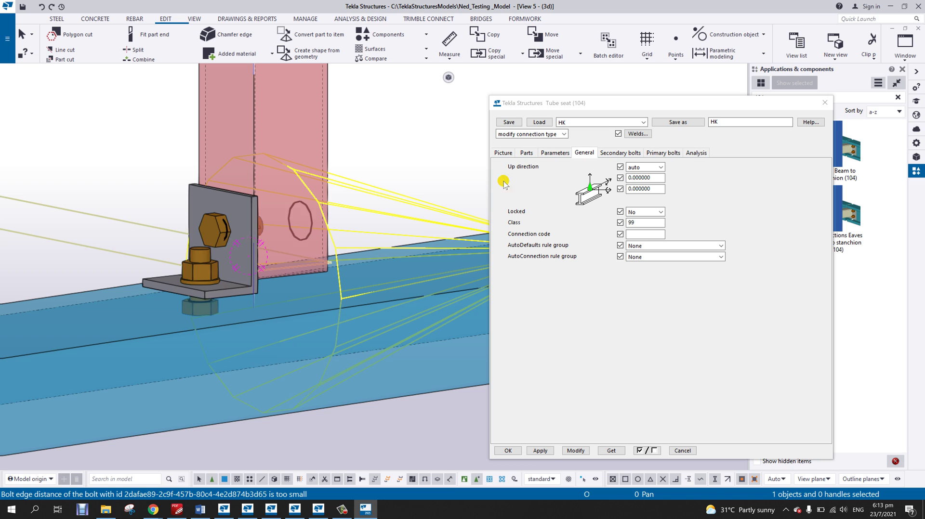
- Try the +y and +x up directions on the tube seat connection
click(654, 168)
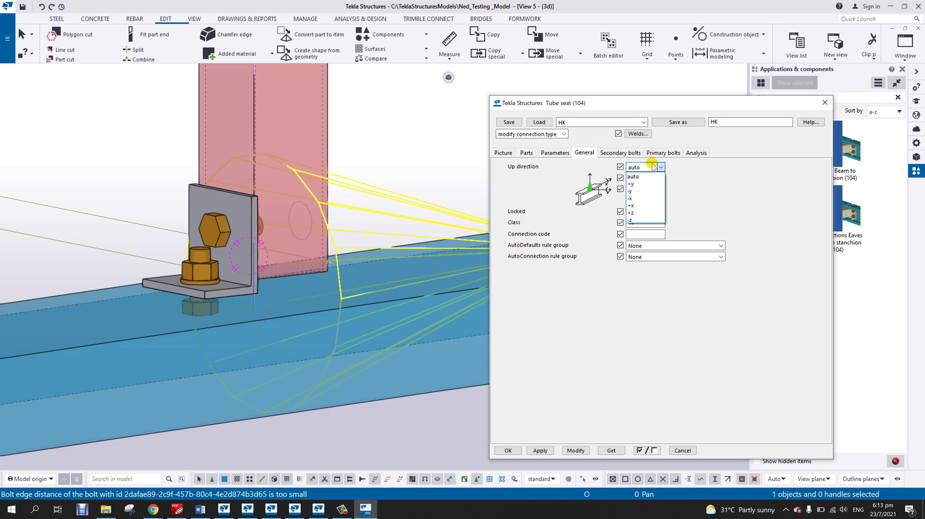
click(632, 184)
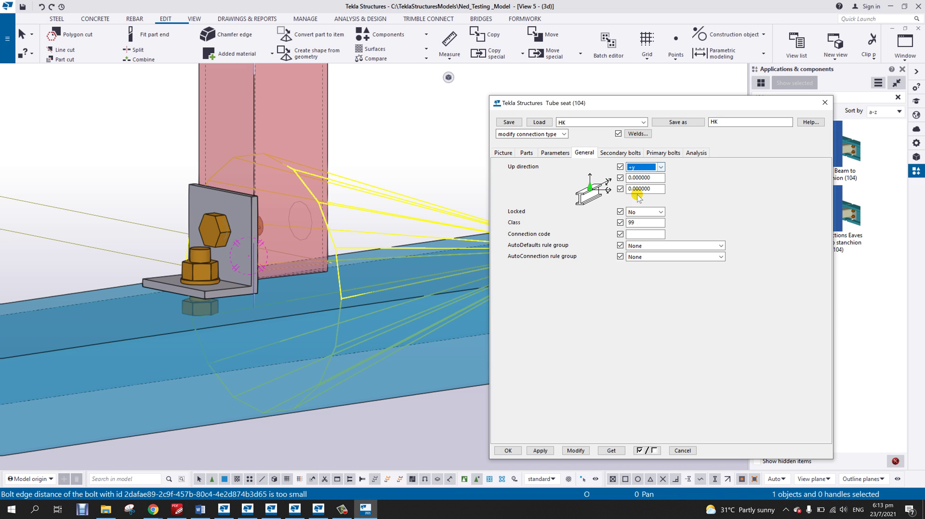
click(585, 450)
click(635, 167)
click(636, 205)
click(576, 451)
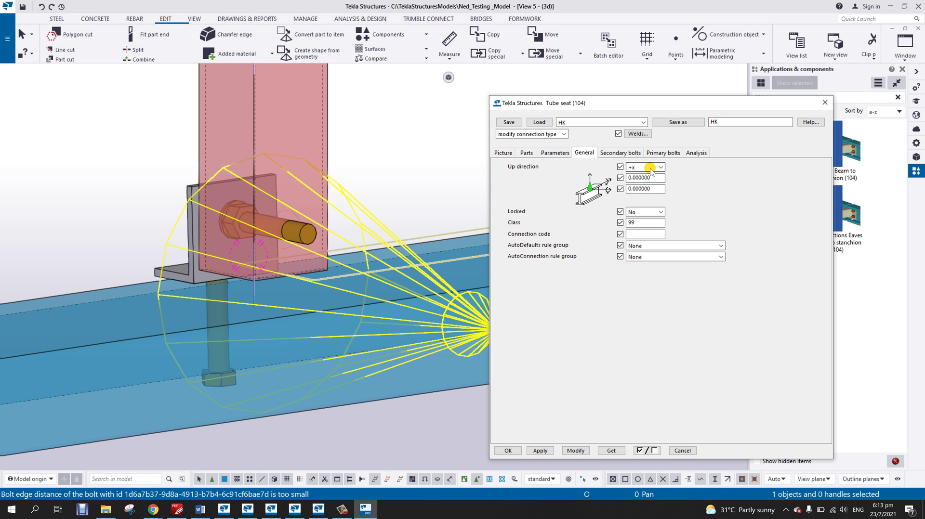
- Set the tube seat's up direction to -x and check the seat angle against the post and beam
click(636, 167)
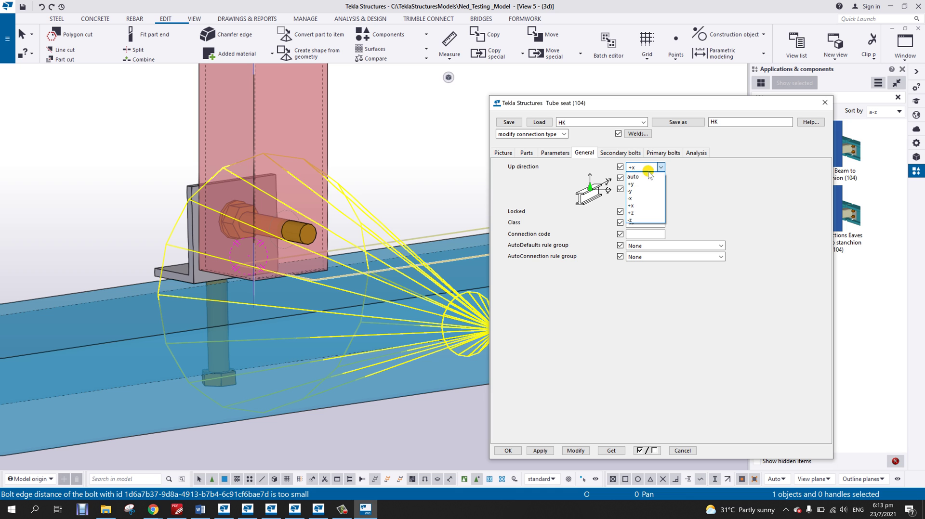
click(635, 198)
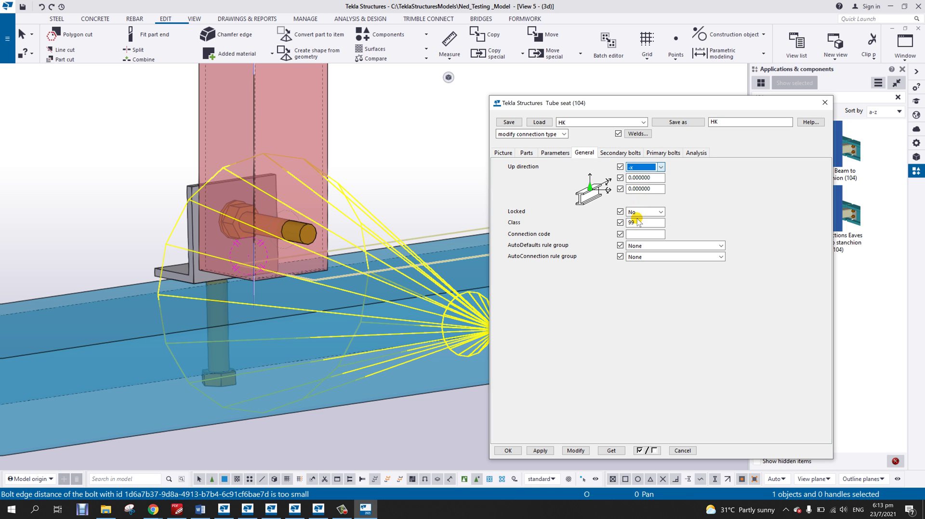
click(576, 450)
scroll(297, 273, up, 5)
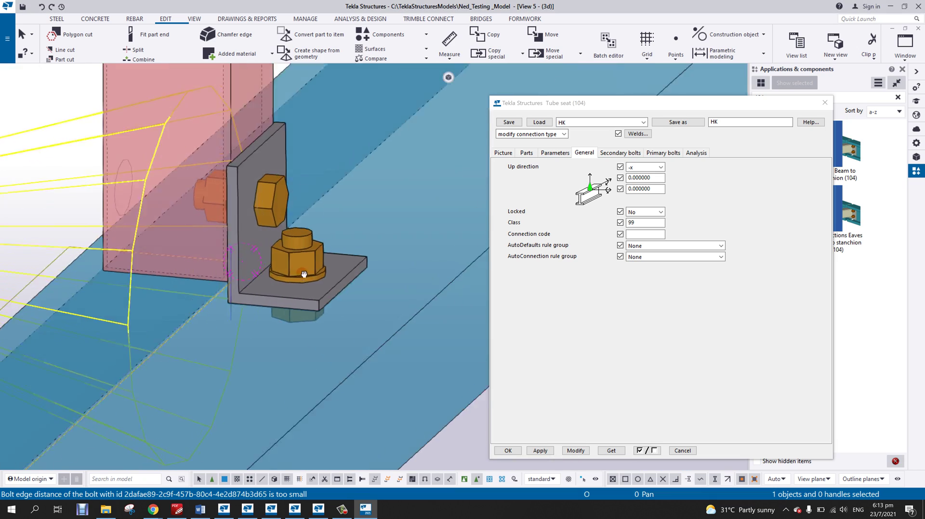
middle_drag(304, 274, 311, 285)
scroll(262, 287, down, 3)
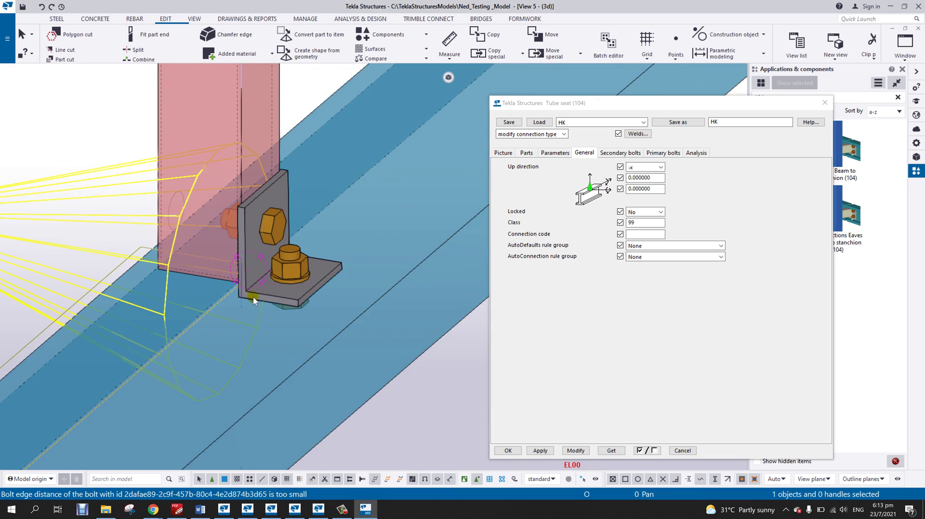
middle_drag(141, 260, 250, 262)
scroll(325, 256, up, 4)
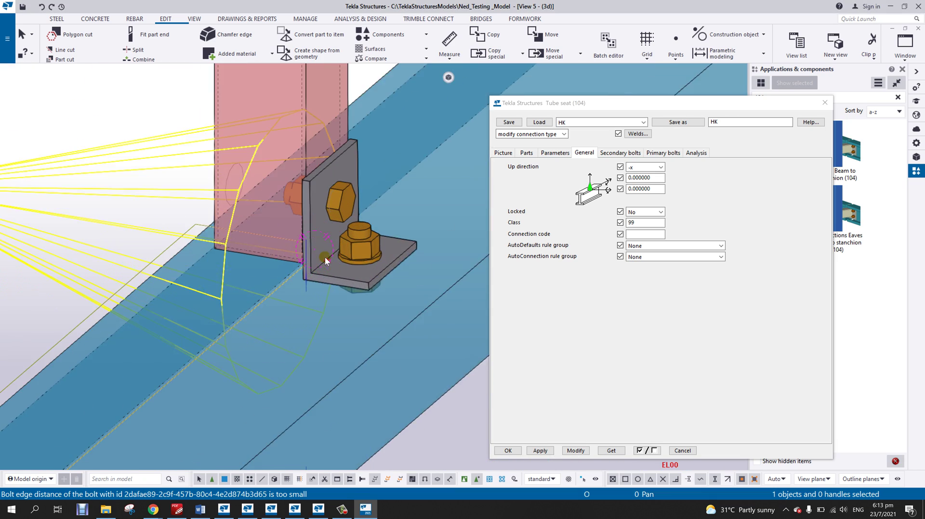
ctrl+middle_drag(334, 249, 379, 259)
scroll(374, 260, down, 2)
- Change the tube seat's angle profile to L100*70*6 and apply it to the connection
click(368, 273)
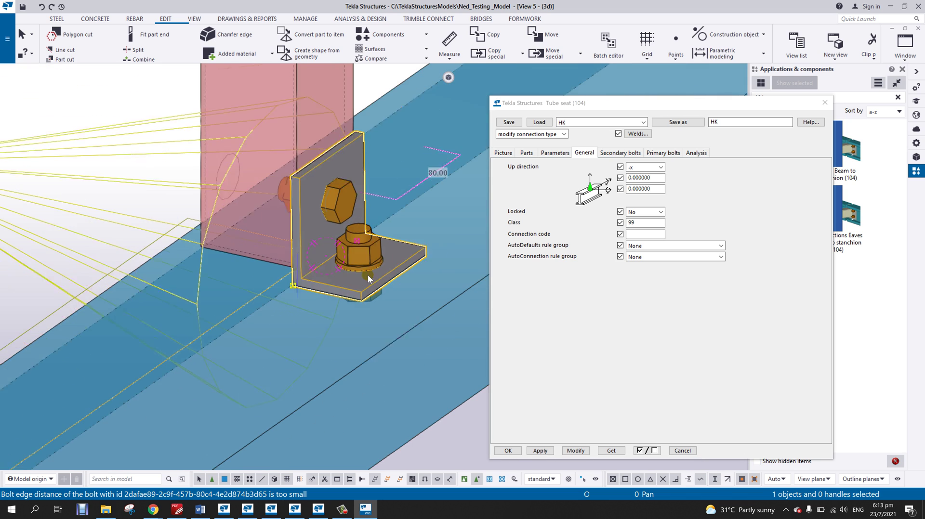
click(364, 251)
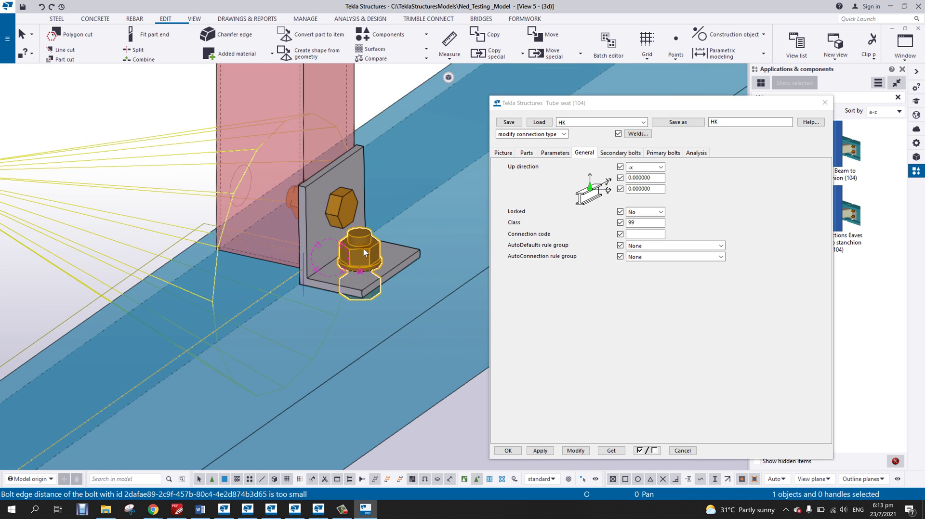
click(216, 225)
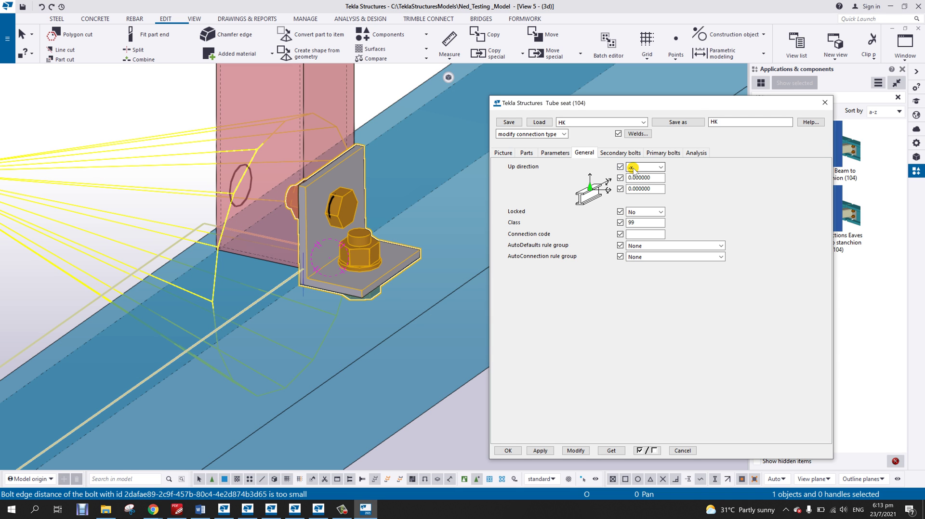
click(527, 154)
click(569, 195)
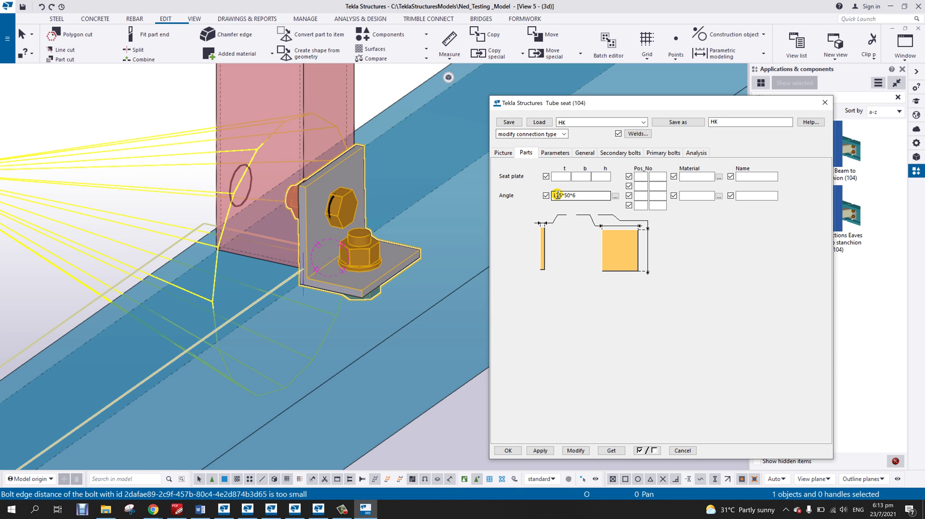
drag(556, 195, 618, 207)
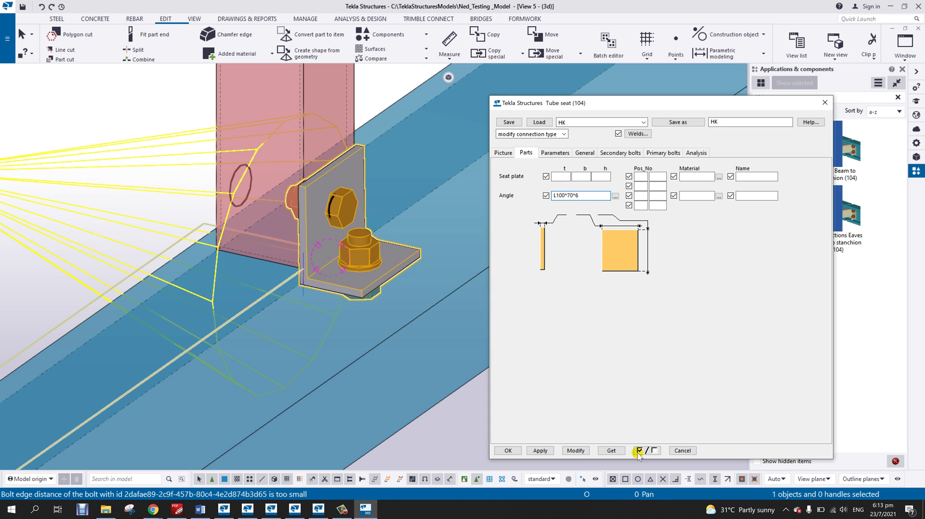
click(577, 453)
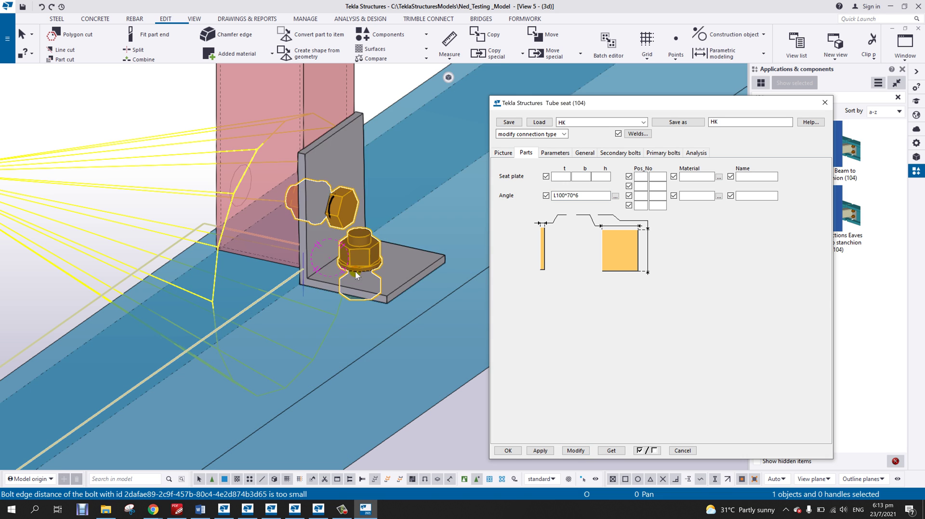
- Set the tube seat's vertical bolt distance to 35 mm and horizontal bolt distance to 60 mm, and apply them to the connection
scroll(354, 271, down, 4)
ctrl+middle_drag(361, 278, 285, 276)
scroll(377, 273, up, 4)
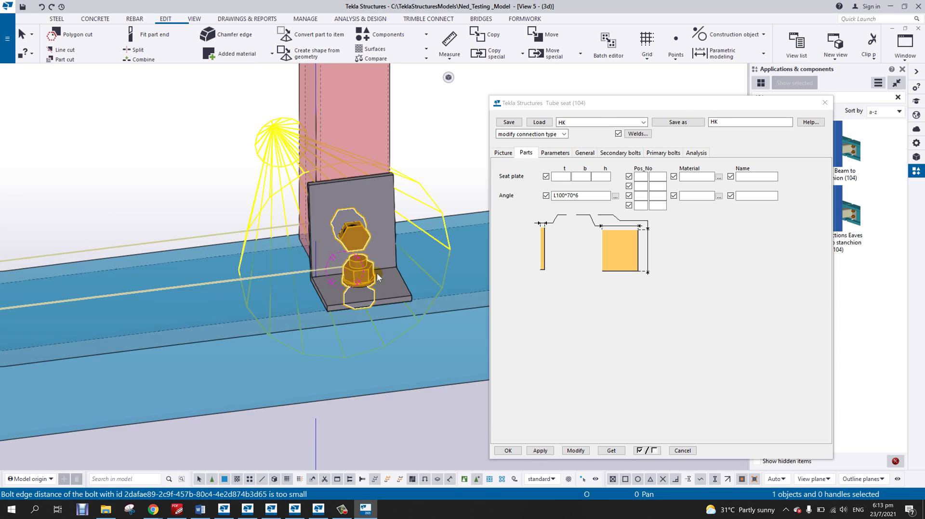
ctrl+middle_drag(402, 299, 482, 283)
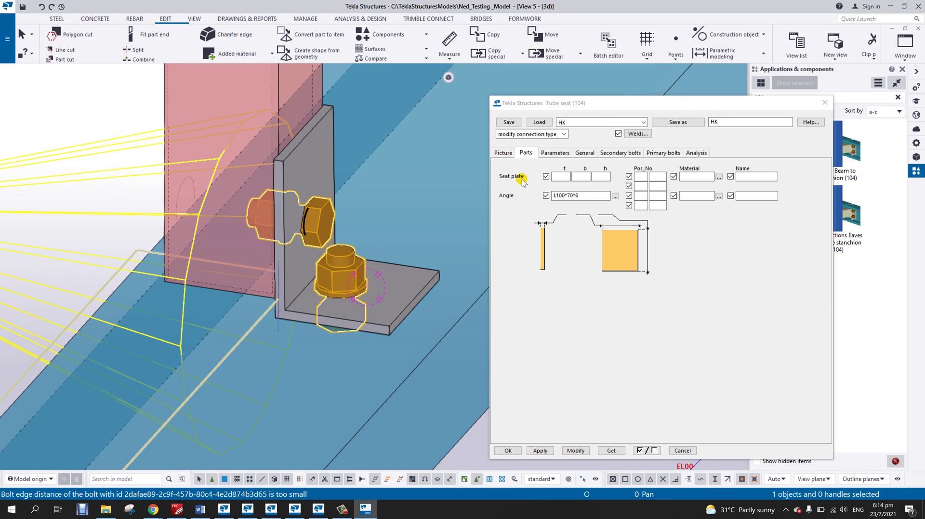
click(504, 152)
double_click(533, 307)
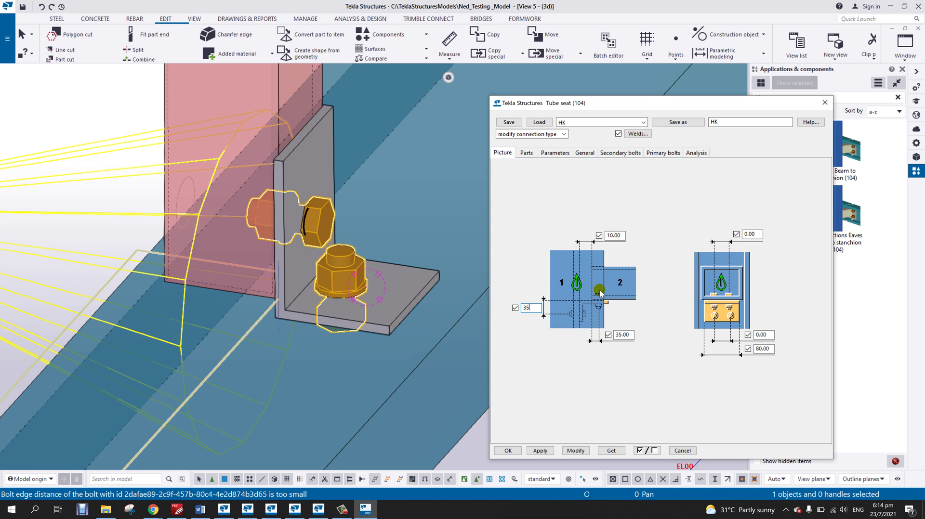
double_click(626, 335)
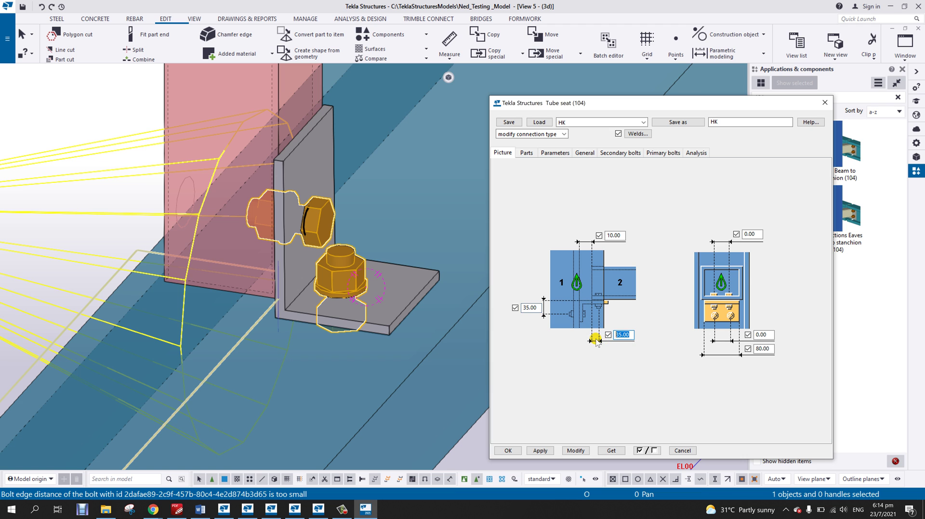
click(573, 452)
- Examine the modified seat angle and its bolts at the post's base from several sides
scroll(336, 289, down, 3)
ctrl+middle_drag(330, 287, 261, 276)
scroll(303, 246, down, 1)
scroll(303, 244, up, 2)
ctrl+middle_drag(303, 242, 481, 266)
scroll(140, 256, up, 3)
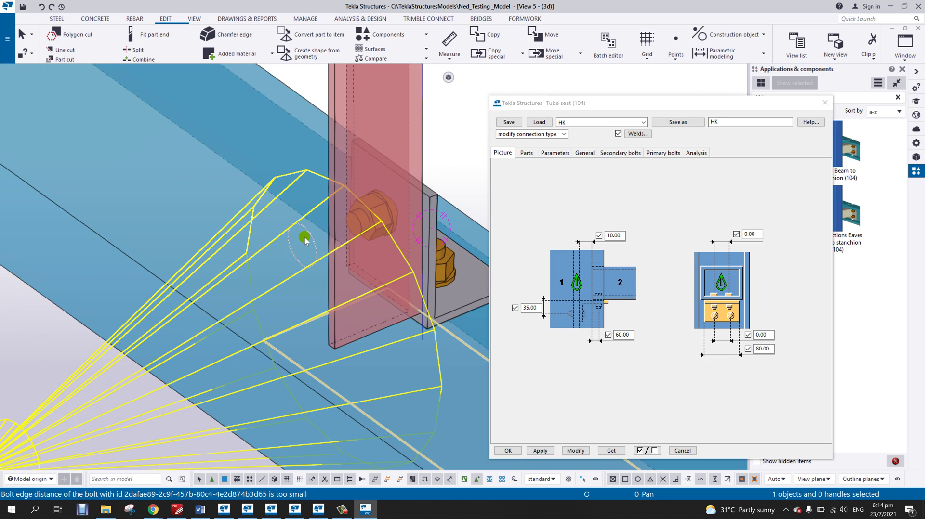
scroll(305, 234, down, 4)
ctrl+middle_drag(337, 297, 444, 438)
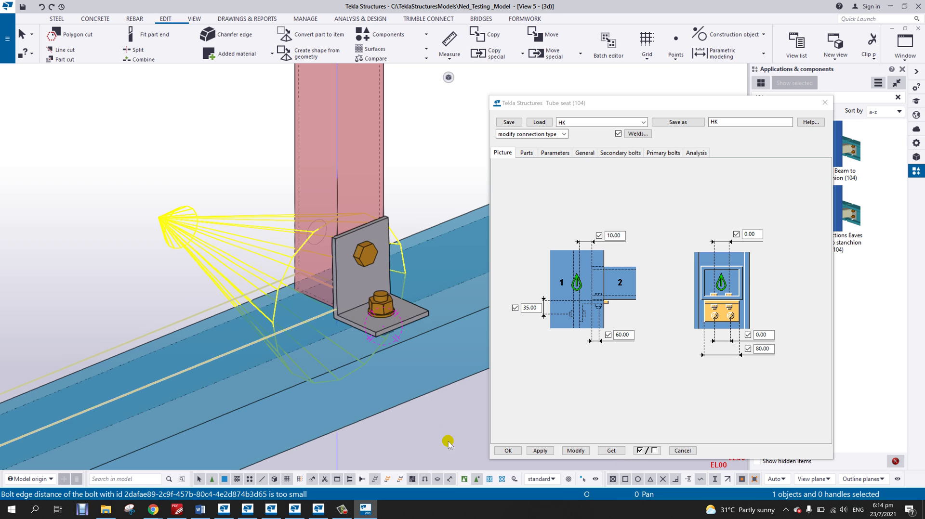
- Inspect the seat angle at the post's base once more and confirm the Tube seat (104) settings
ctrl+middle_drag(372, 288, 322, 241)
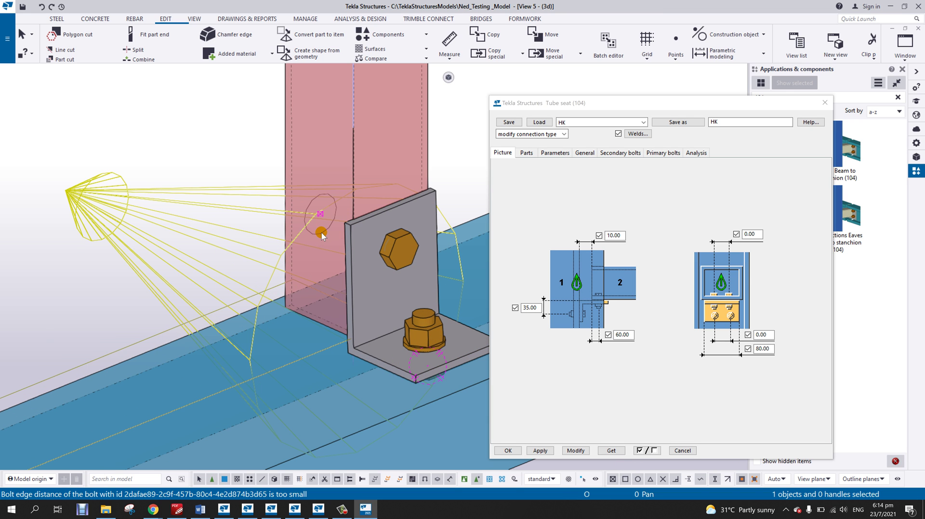
key(Escape)
scroll(322, 232, down, 5)
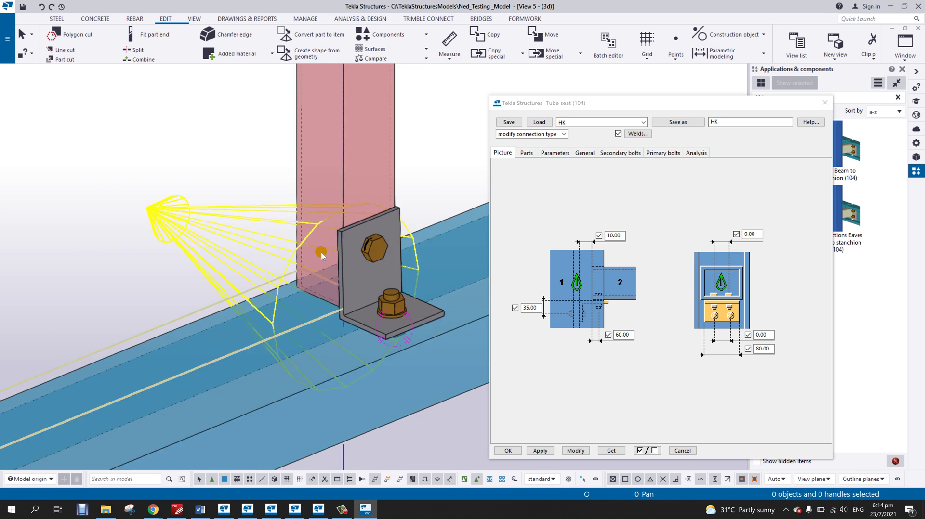
scroll(321, 278, down, 2)
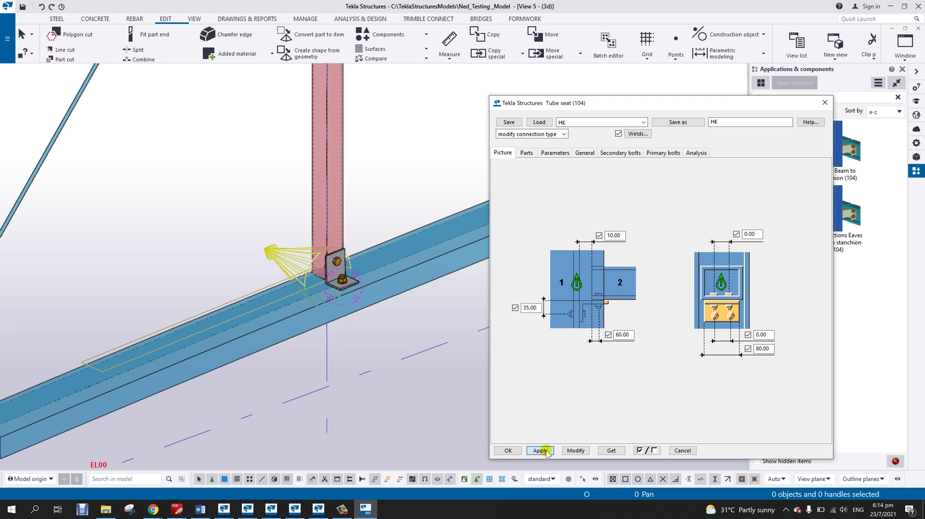
click(508, 451)
- Place a Tube seat (104) at the base of the neighbouring post, with the beam as main part and the post as secondary
click(788, 293)
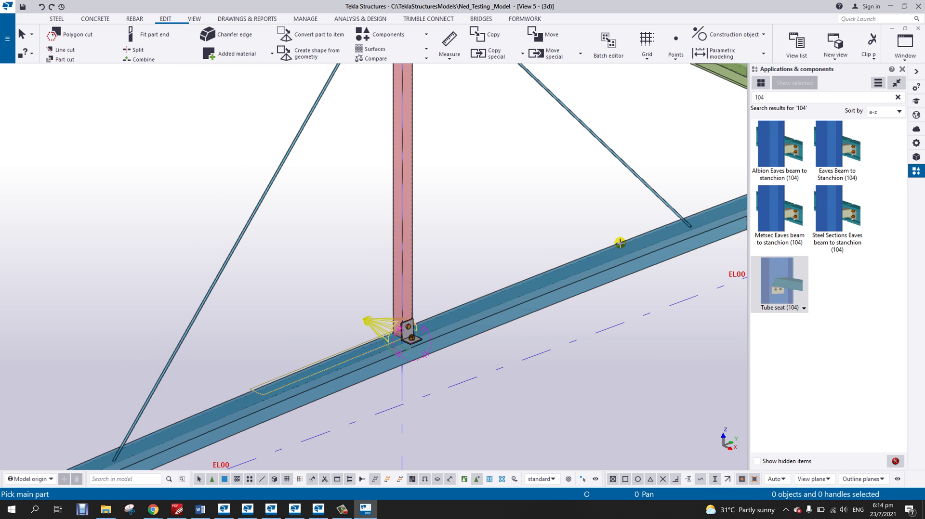
scroll(426, 205, up, 5)
scroll(414, 205, up, 5)
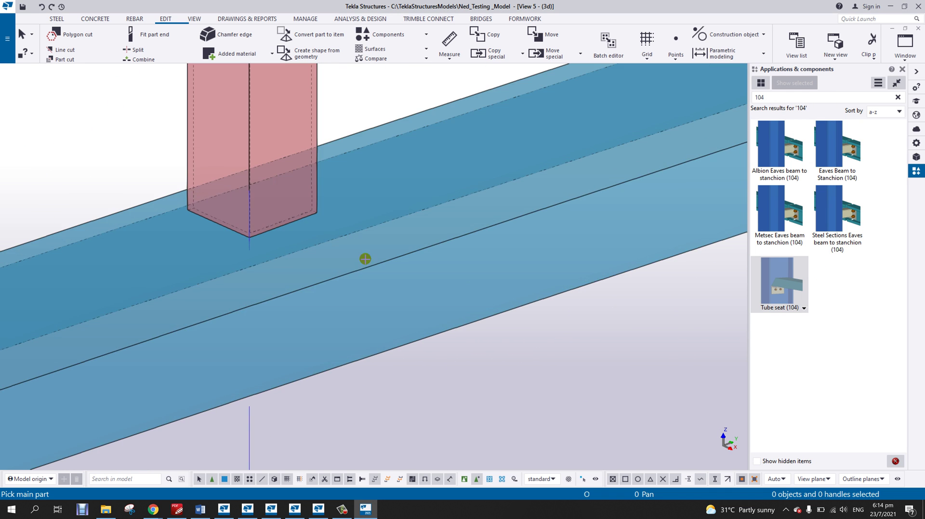
click(363, 255)
click(318, 117)
scroll(351, 119, down, 3)
right_click(372, 90)
click(373, 93)
- Examine both posts, their base seats and the diagonal braces along the curved bottom beam
scroll(392, 200, down, 4)
scroll(395, 212, down, 4)
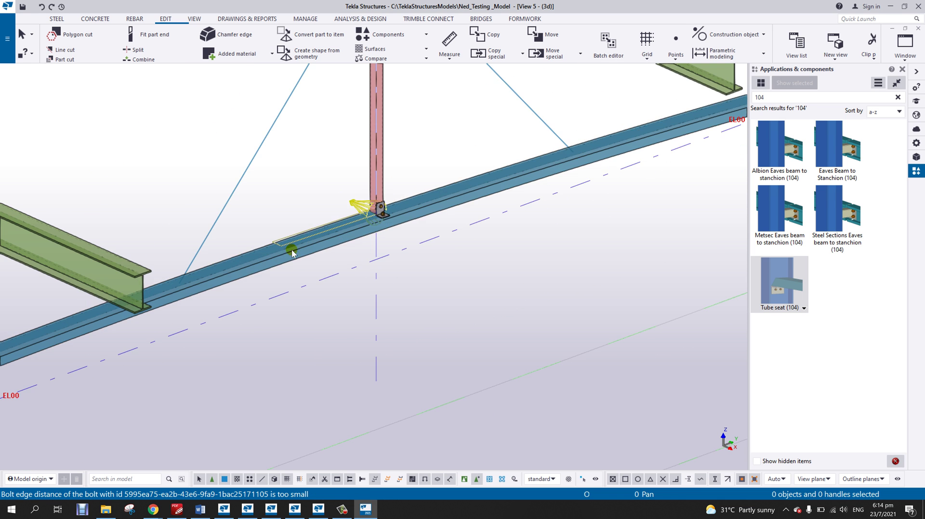
middle_drag(293, 251, 480, 288)
scroll(481, 299, down, 2)
ctrl+middle_drag(380, 307, 368, 276)
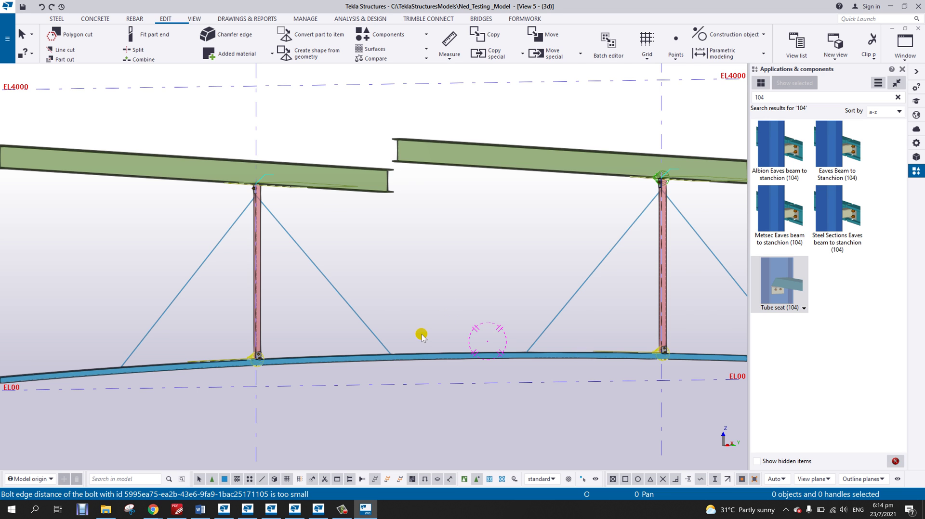
scroll(421, 333, down, 6)
scroll(421, 320, up, 8)
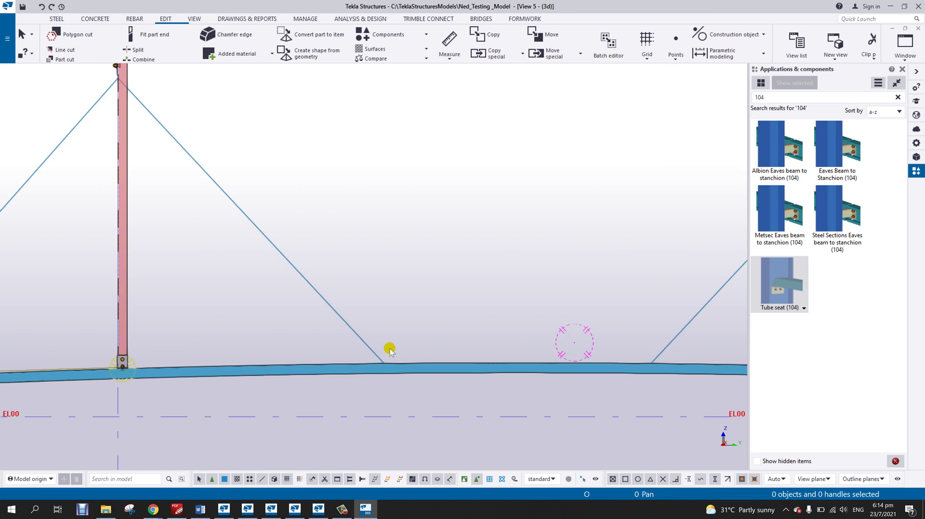
scroll(435, 279, up, 3)
scroll(501, 346, down, 6)
middle_drag(456, 310, 437, 373)
middle_drag(517, 360, 467, 349)
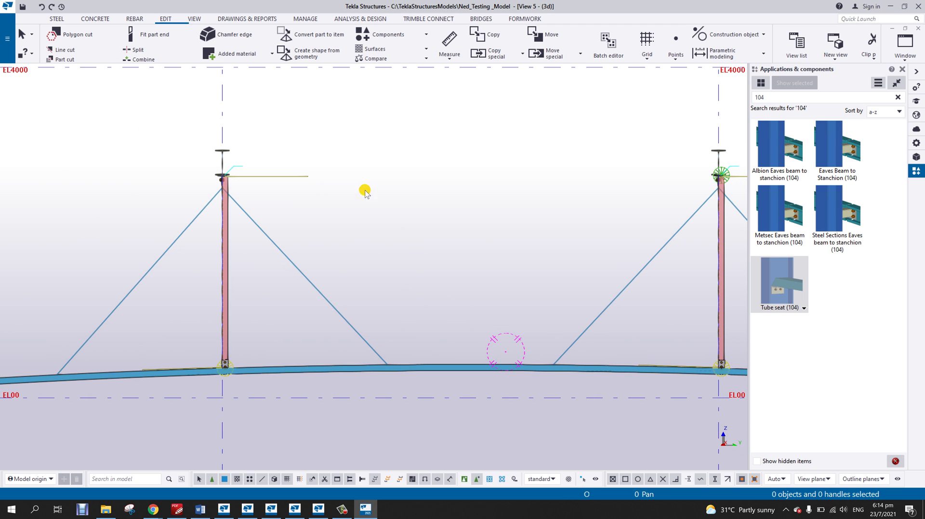
- Split the two facing diagonal braces between the posts, leaving a lower piece about 1016 mm long on the first brace
click(136, 49)
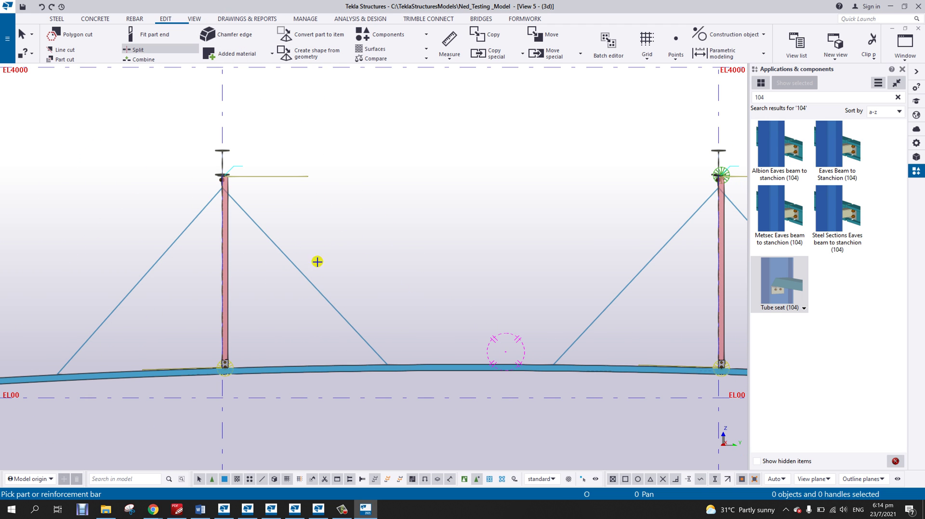
click(318, 290)
click(331, 303)
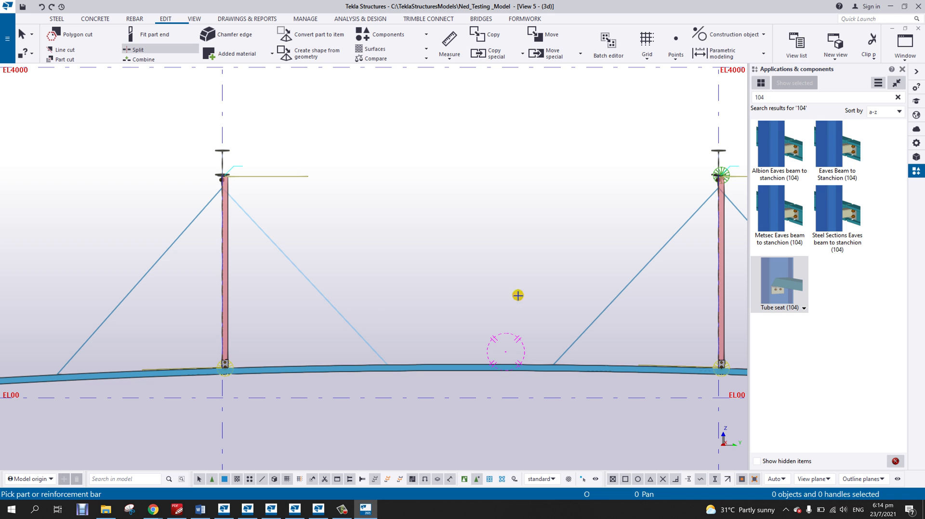
click(613, 294)
click(613, 299)
scroll(512, 270, down, 2)
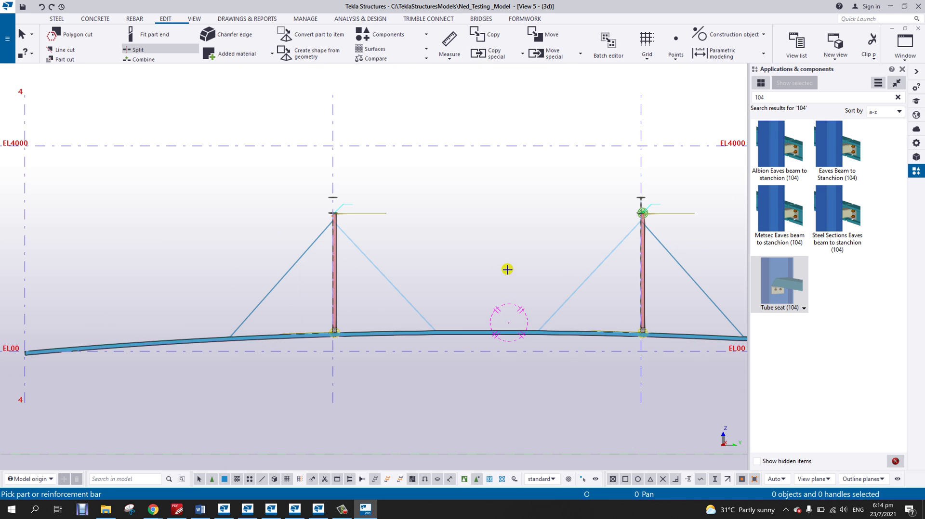
right_click(466, 240)
click(483, 249)
scroll(422, 299, up, 3)
click(408, 311)
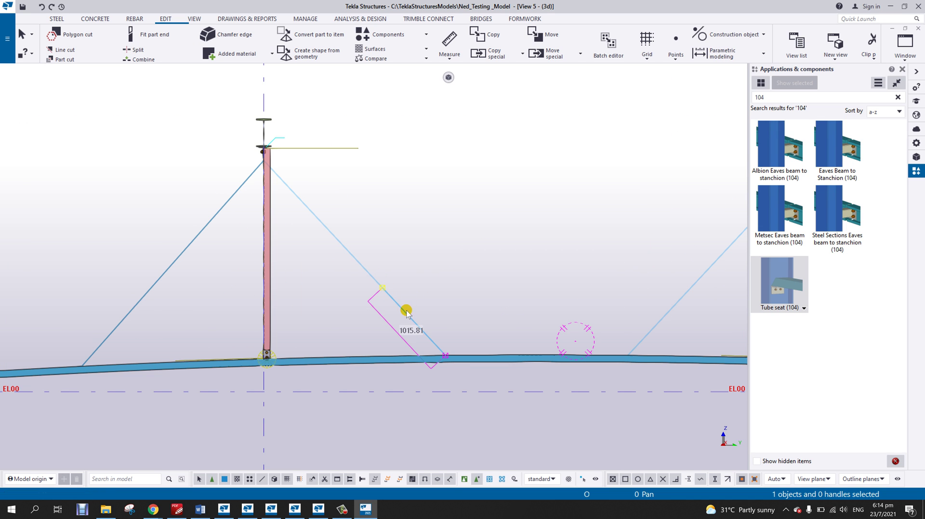
- Search the component catalog for 7 and open the settings of Tensioner (7)
scroll(453, 337, up, 8)
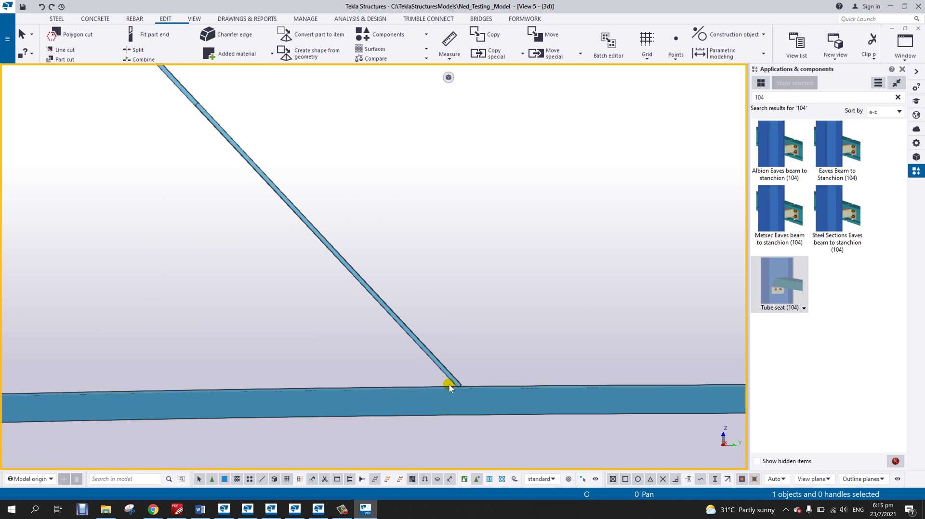
scroll(459, 413, up, 1)
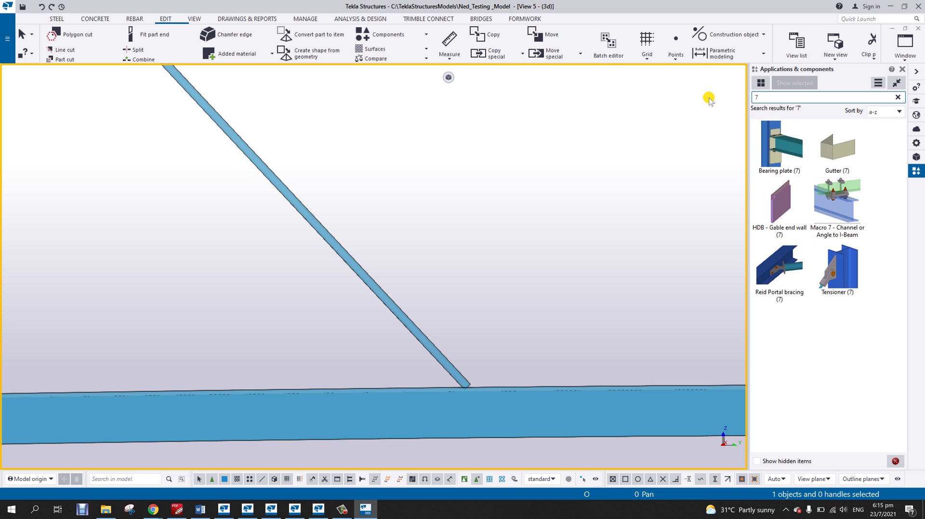
click(846, 274)
double_click(838, 268)
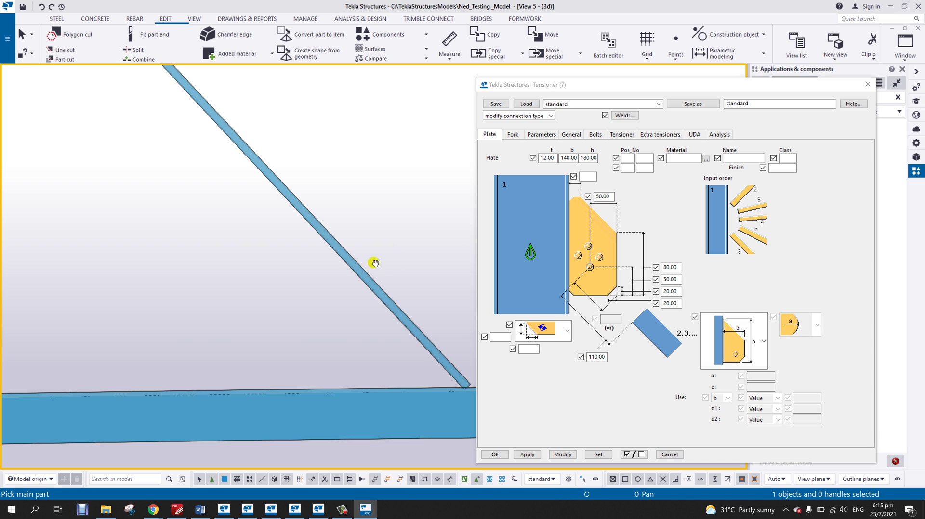
- Select Part 2 for the tensioner's fork and review the general, bolt and tensioner settings
click(511, 136)
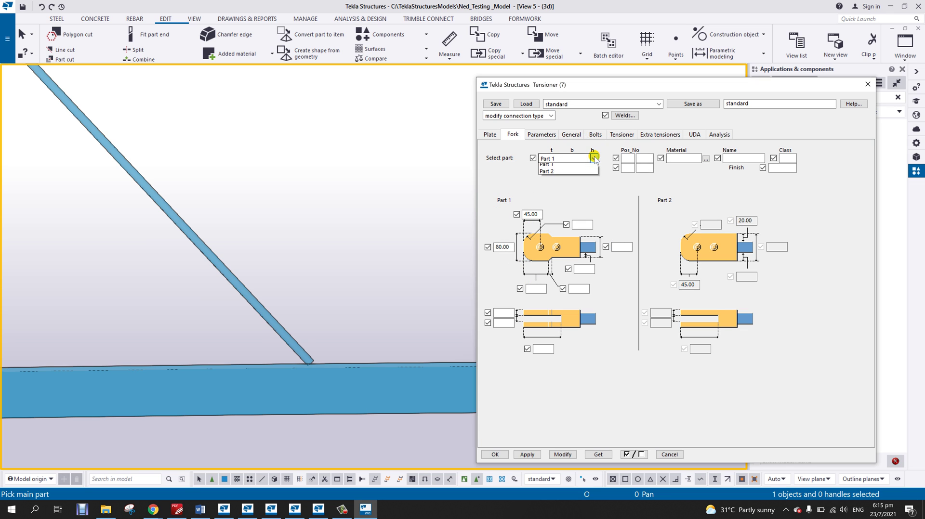
click(562, 174)
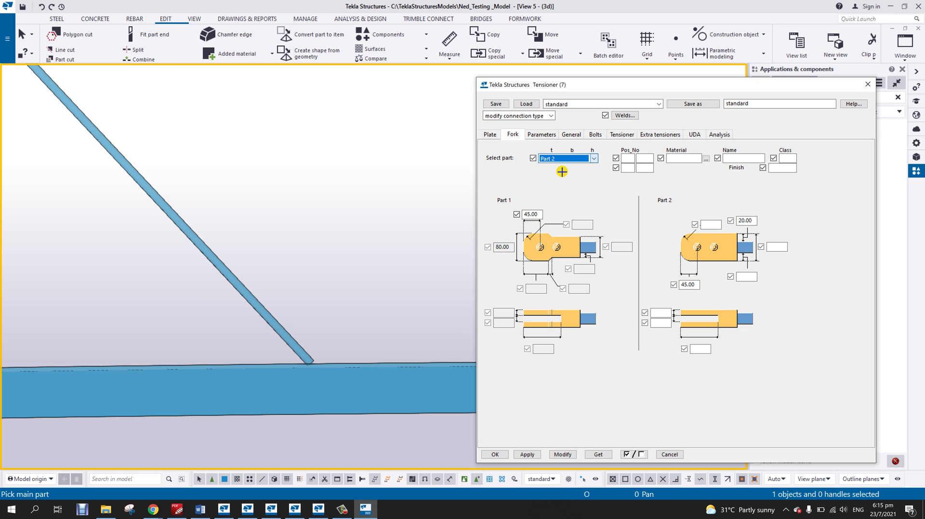
click(571, 134)
click(571, 135)
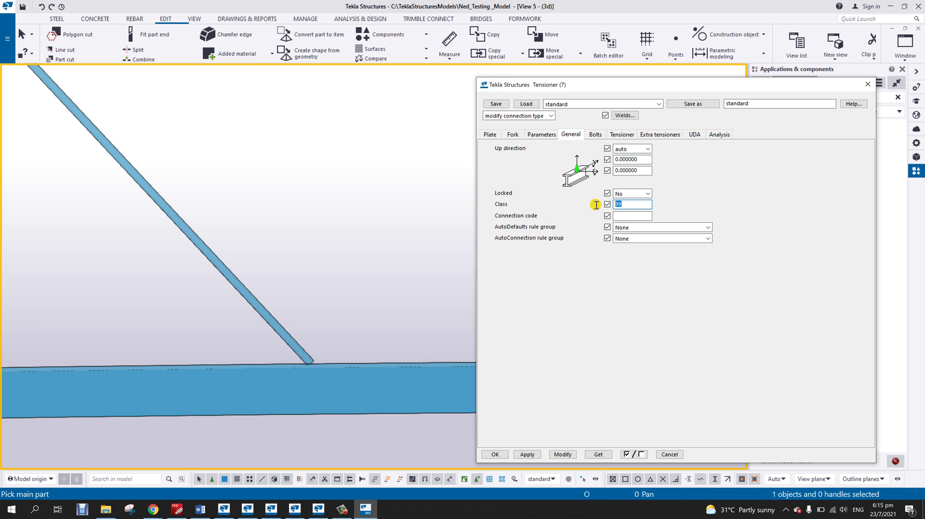
click(594, 135)
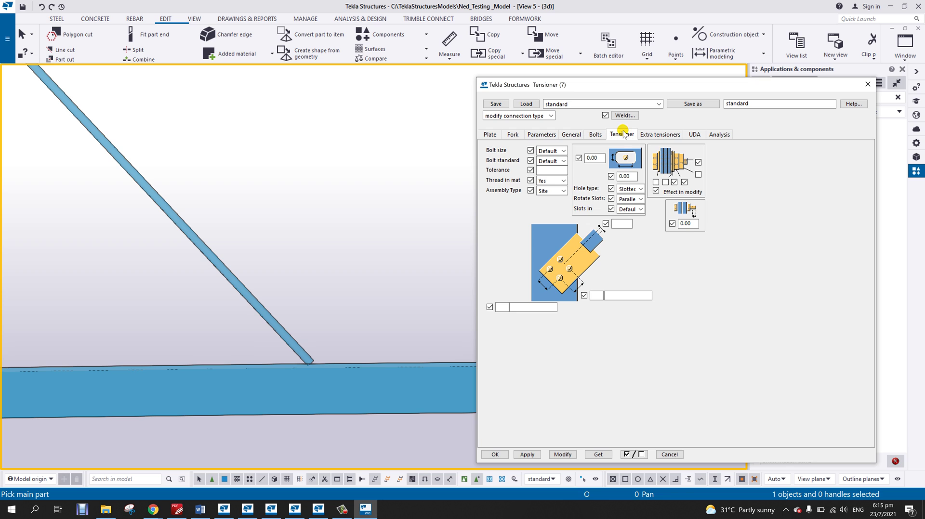
click(622, 134)
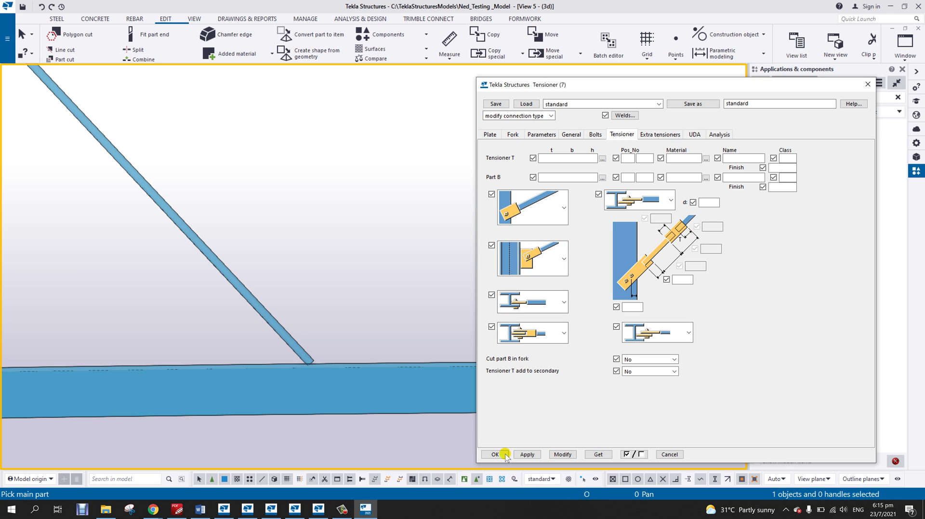
- Place a Tensioner (7) between the bottom beam and the first split brace, check it, and confirm the tensioner settings
scroll(370, 383, up, 2)
click(348, 363)
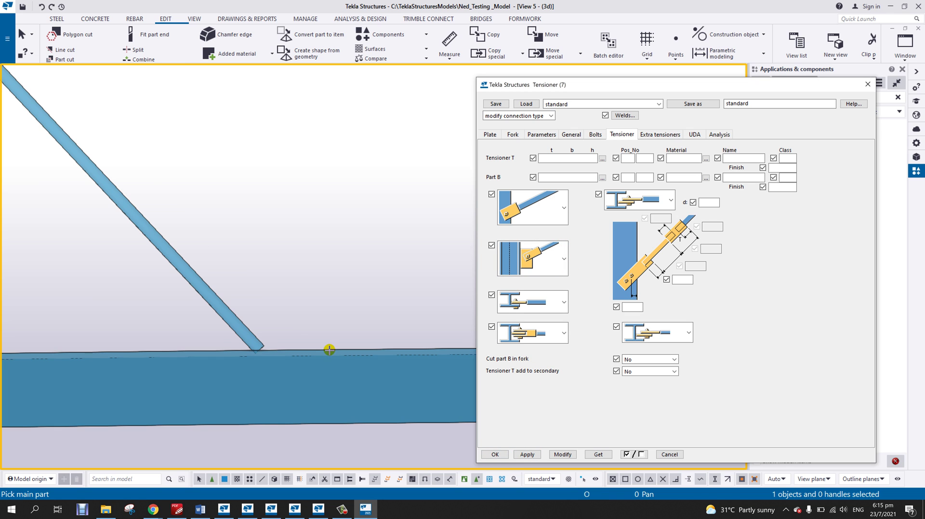
click(252, 333)
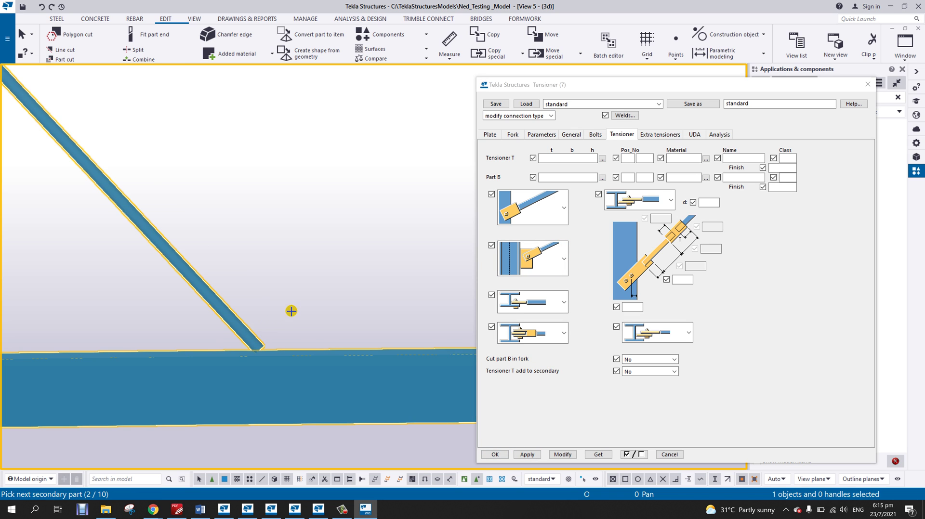
middle_click(292, 311)
scroll(295, 306, up, 6)
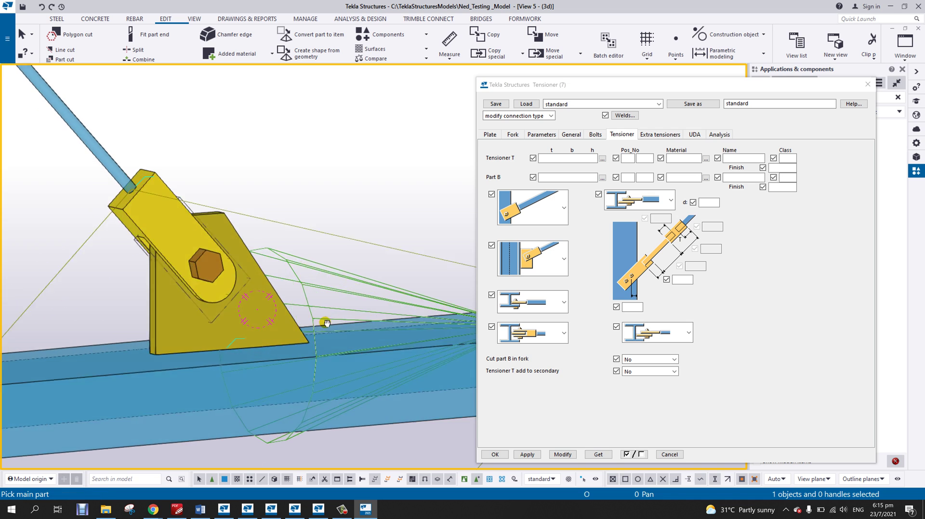
ctrl+middle_drag(436, 309, 271, 344)
scroll(271, 344, down, 5)
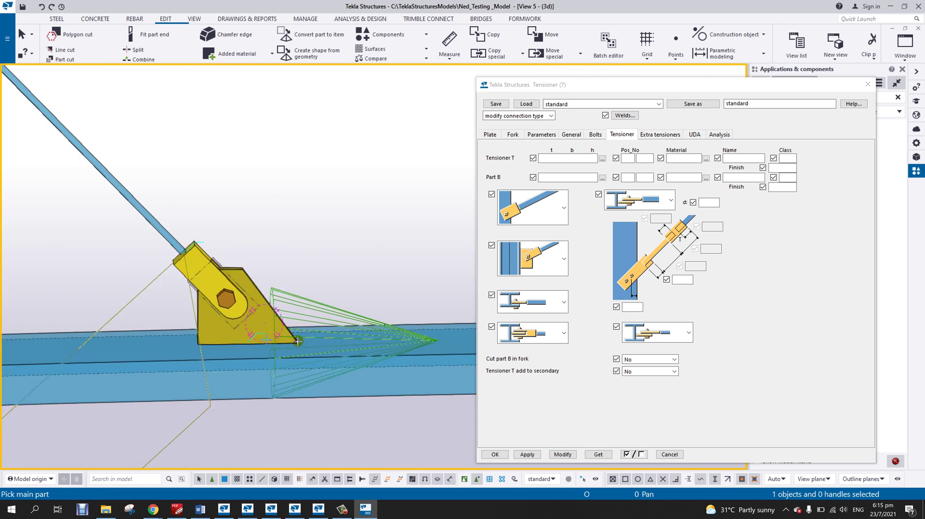
click(528, 455)
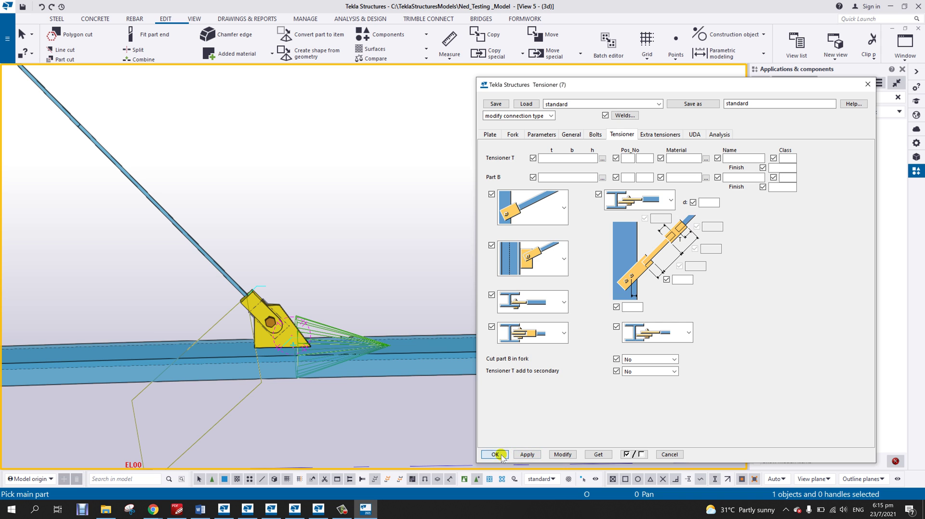
click(501, 456)
- Place a second Tensioner (7) connecting the bottom beam to the lower end of the opposite split brace
scroll(244, 321, up, 4)
scroll(311, 331, down, 6)
middle_drag(481, 311, 34, 289)
scroll(320, 330, up, 4)
click(313, 313)
click(278, 264)
middle_click(326, 265)
scroll(335, 275, down, 4)
middle_drag(285, 304, 543, 341)
scroll(544, 341, down, 5)
scroll(476, 334, up, 2)
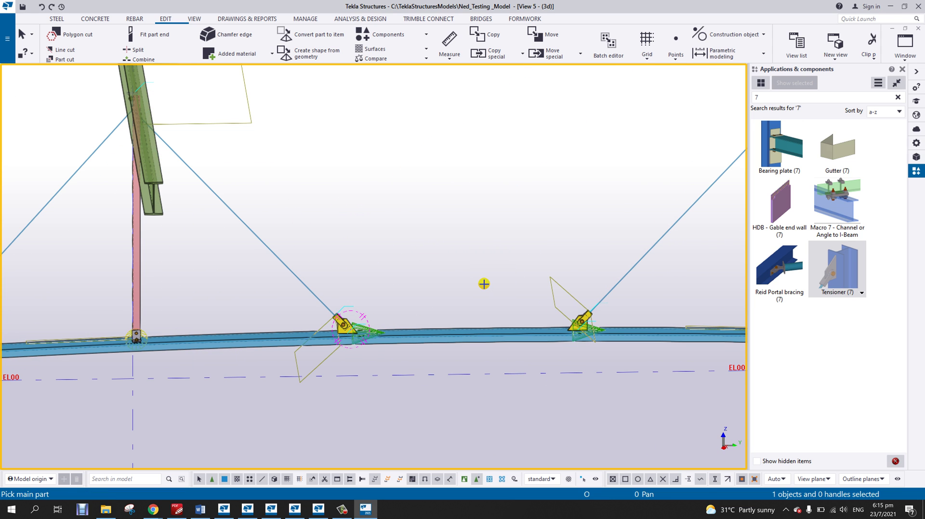
- Place a Tensioner (7) near the top of the first post, connecting the outer diagonal brace's upper end to the post
middle_drag(356, 276, 570, 366)
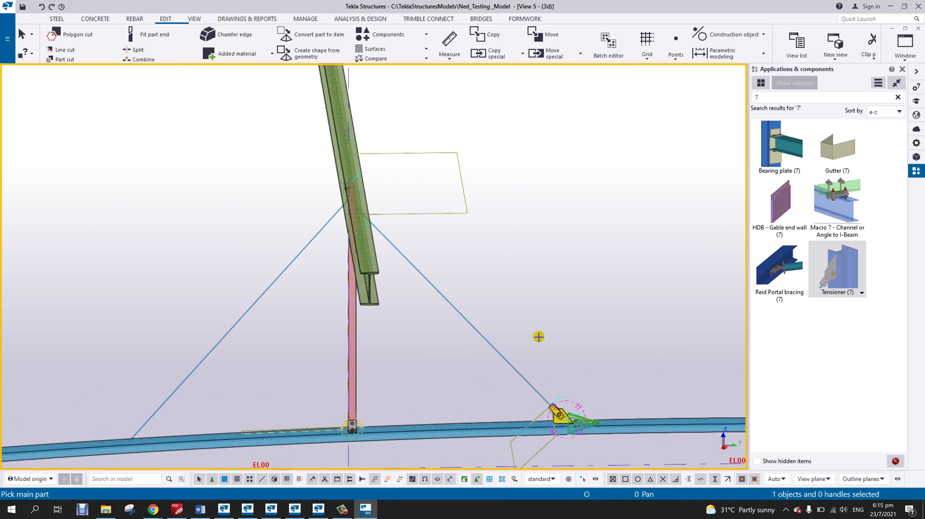
scroll(378, 235, up, 2)
ctrl+middle_drag(374, 204, 379, 168)
scroll(322, 165, up, 2)
scroll(359, 215, up, 3)
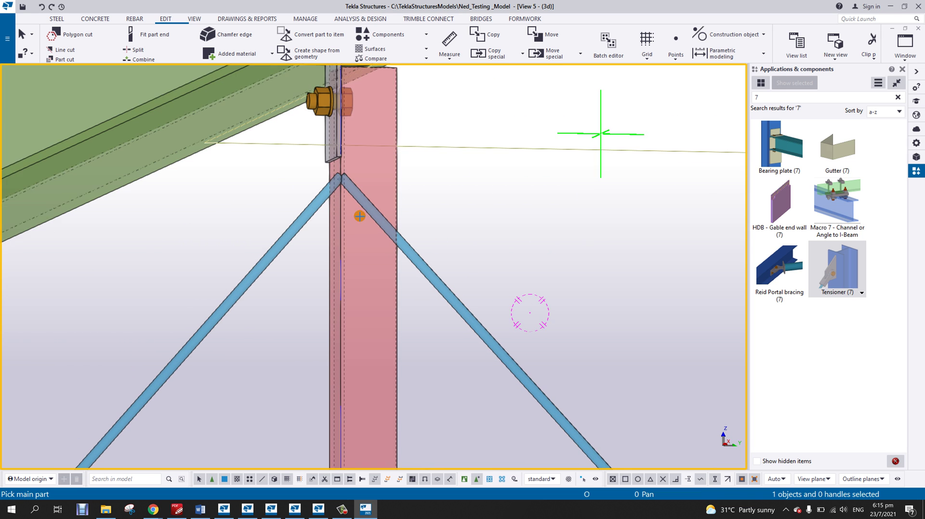
scroll(344, 233, up, 2)
click(335, 233)
click(266, 219)
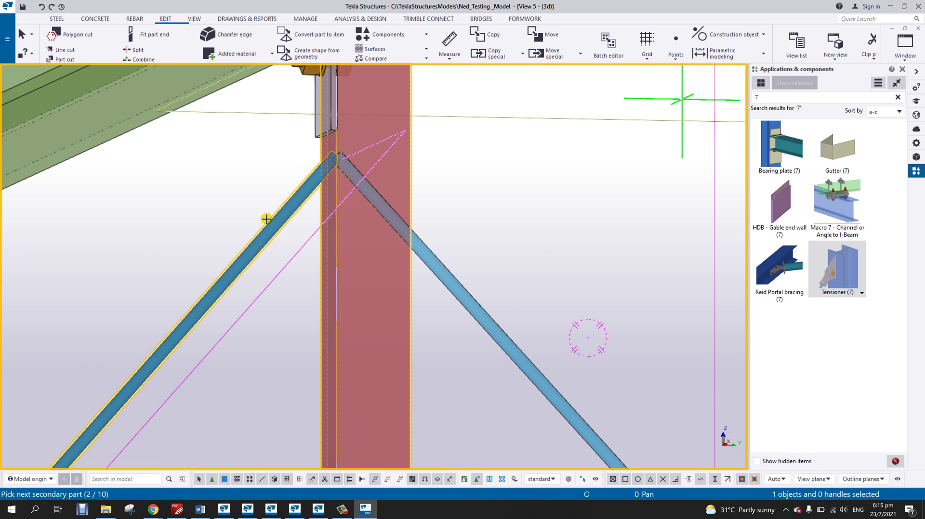
middle_click(237, 185)
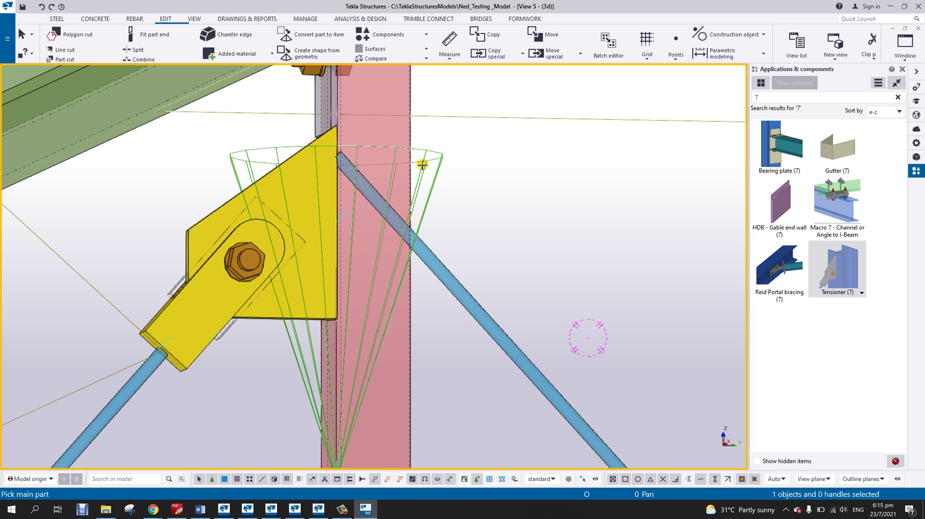
- Place a Tensioner (7) between the same post and the upper end of its inner diagonal brace, and end the command
click(457, 267)
middle_click(512, 250)
scroll(520, 232, down, 3)
right_click(532, 212)
click(542, 217)
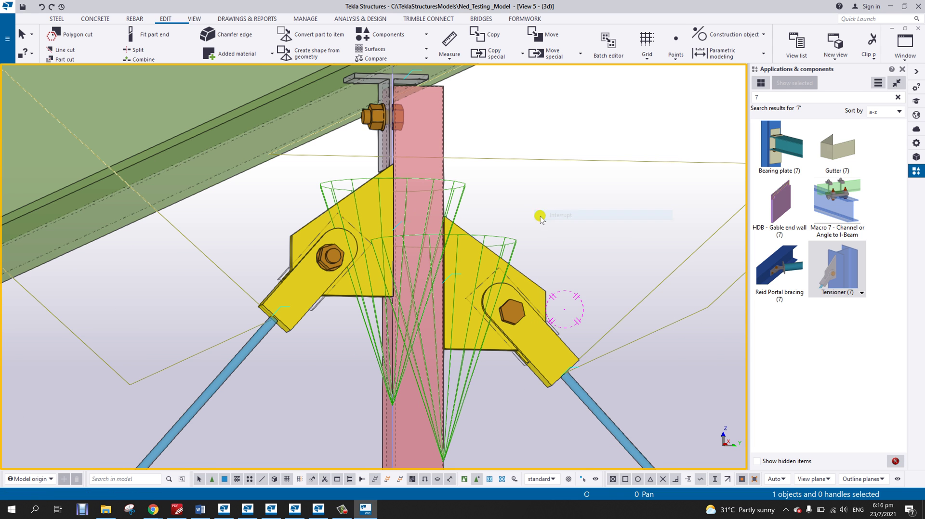
- Delete both Tensioner (7) connections joining the two diagonal braces to the upper end of the first post
scroll(517, 256, down, 2)
mouse_move(483, 262)
ctrl+middle_down()
mouse_move(357, 234)
mouse_move(495, 269)
mouse_move(471, 274)
mouse_move(487, 265)
ctrl+middle_up()
scroll(487, 264, down, 2)
middle_drag(557, 295, 451, 266)
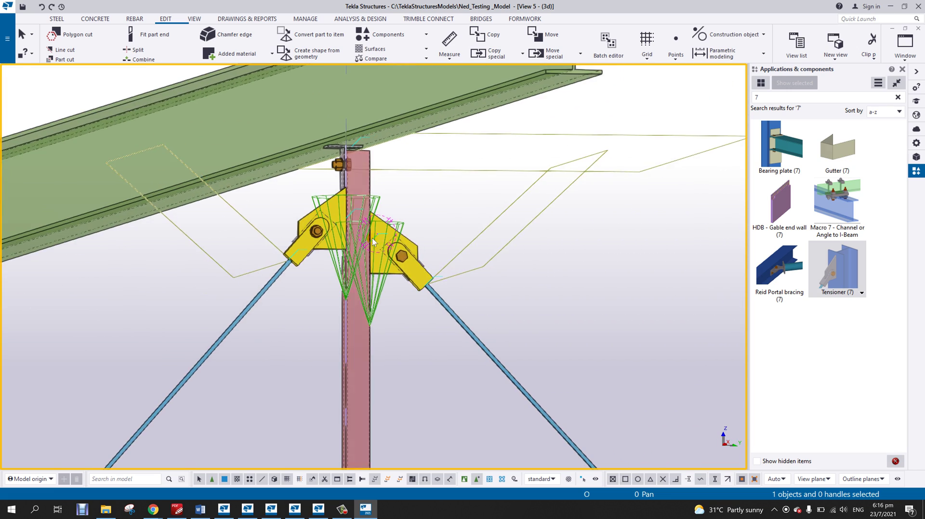
scroll(392, 243, up, 2)
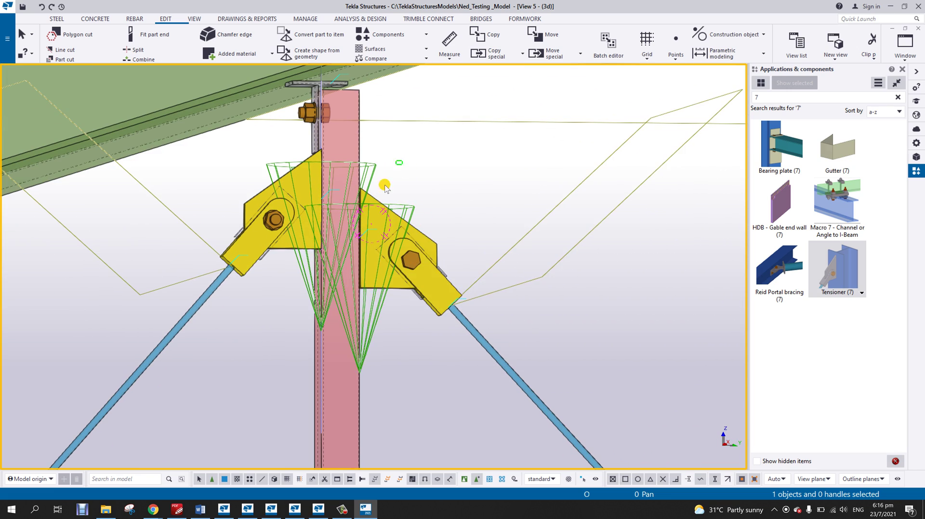
click(371, 235)
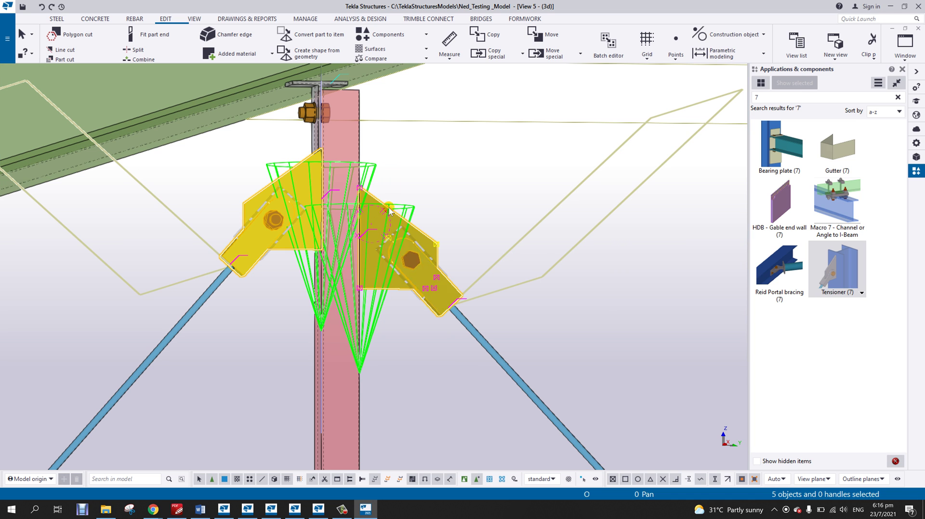
key(Delete)
scroll(399, 212, down, 2)
middle_drag(397, 223, 378, 222)
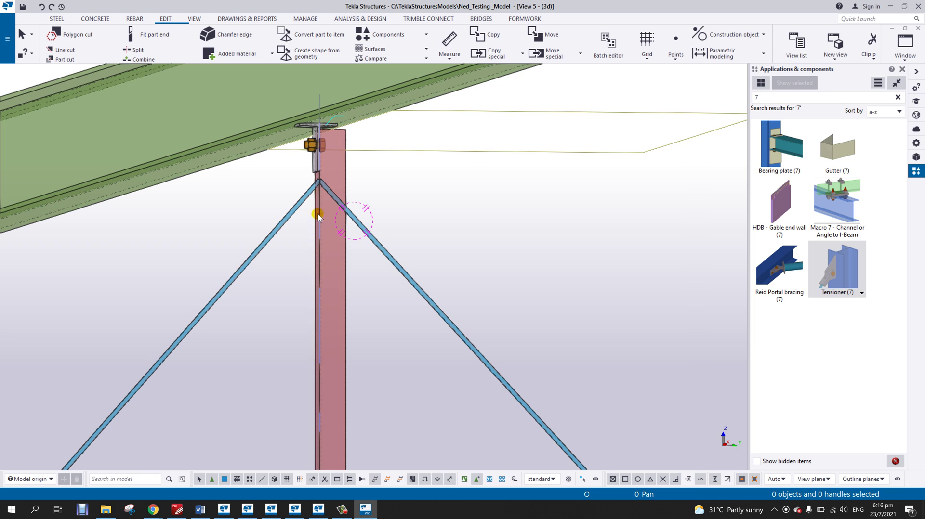
- Search the component catalog for 67 and open Std bracing connection (67) for placement
scroll(328, 210, up, 2)
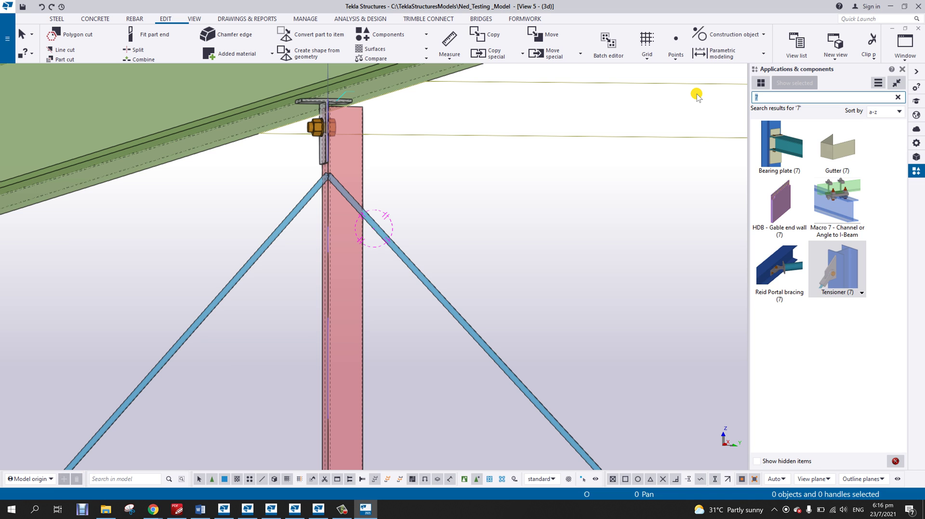
text(67)
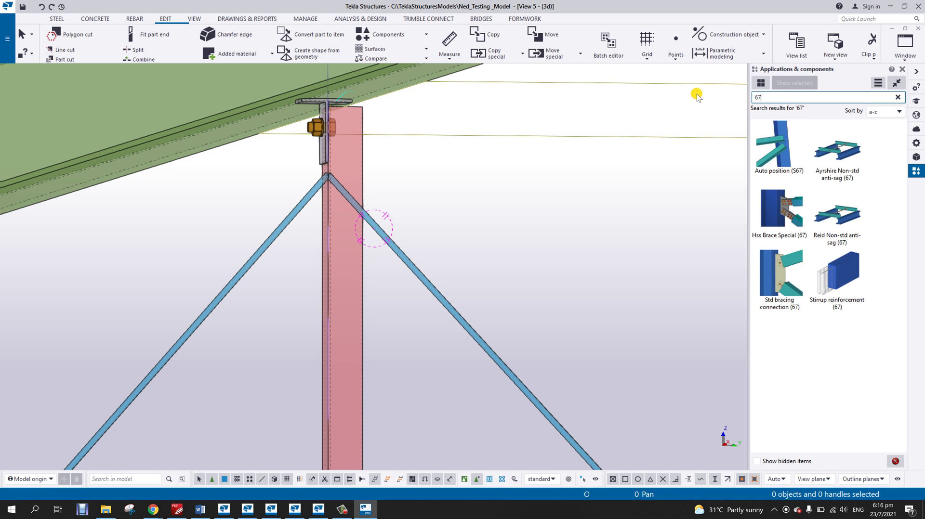
click(776, 272)
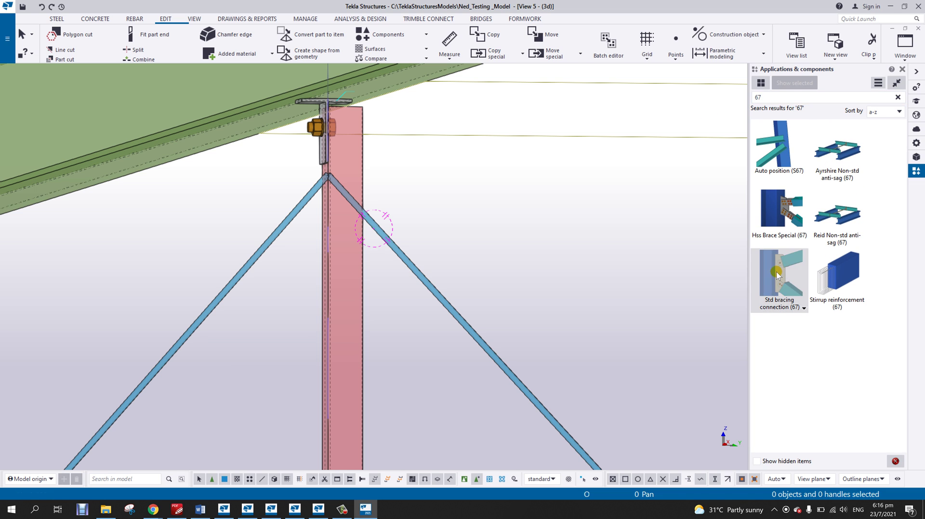
double_click(776, 269)
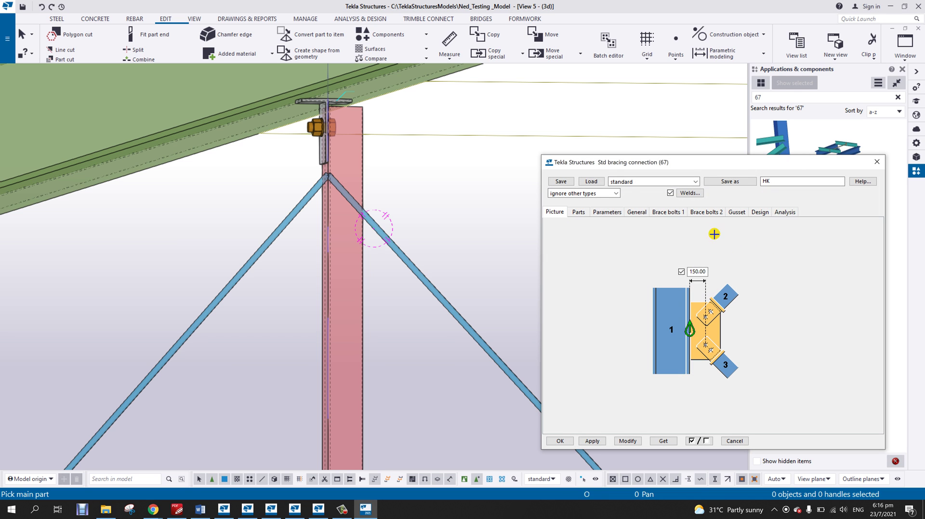
- Try Std bracing connection (67) with the post as main part and its two diagonal braces as secondary parts
click(327, 248)
click(303, 210)
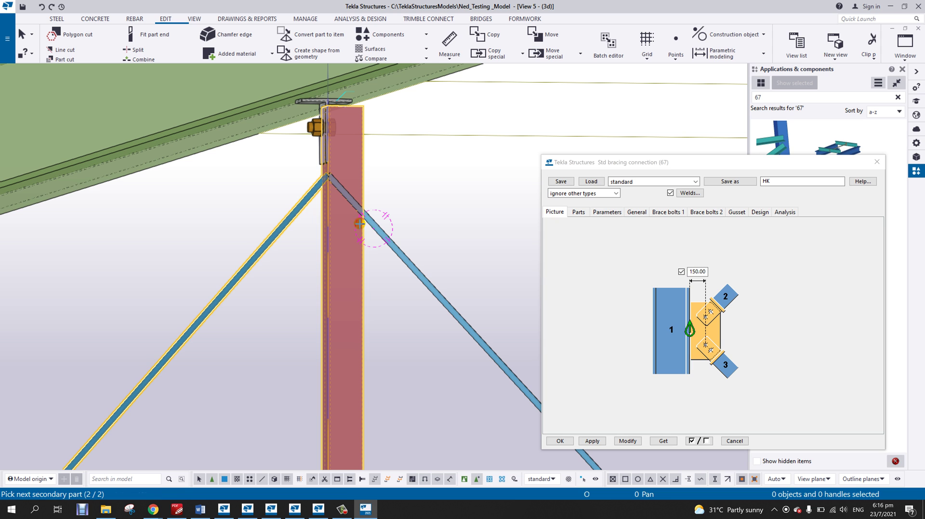
click(385, 233)
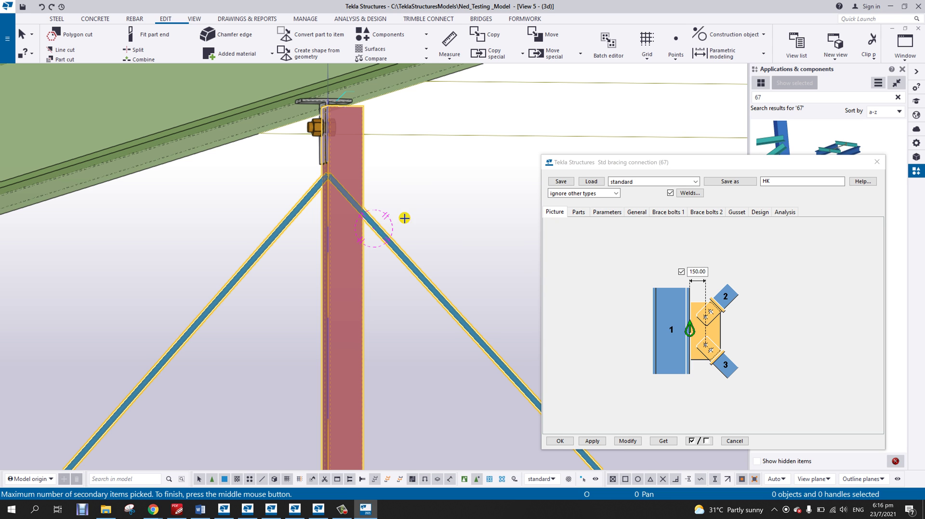
middle_click(413, 182)
scroll(337, 217, up, 2)
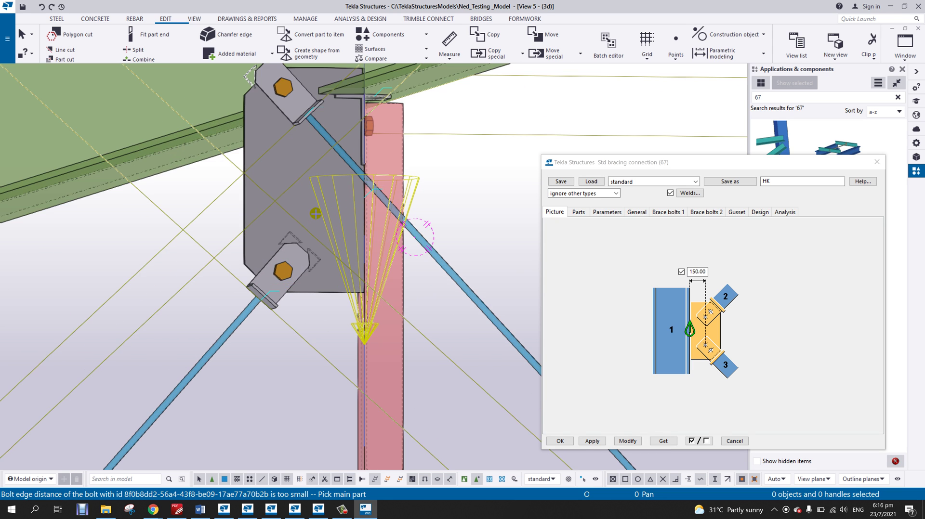
- End the command, check the new gusset at the post's upper end, and delete that bracing connection
scroll(316, 214, down, 3)
right_click(281, 188)
click(290, 192)
ctrl+middle_drag(298, 203, 318, 201)
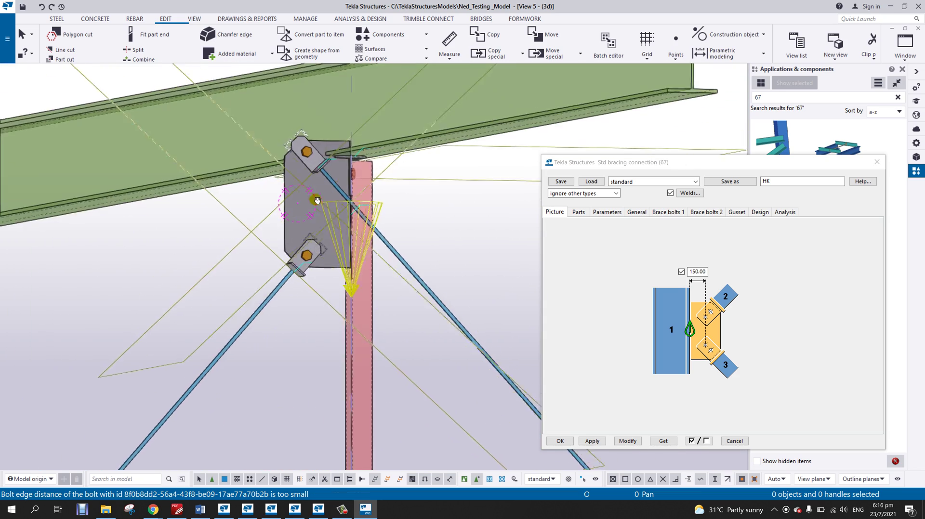
scroll(310, 260, up, 5)
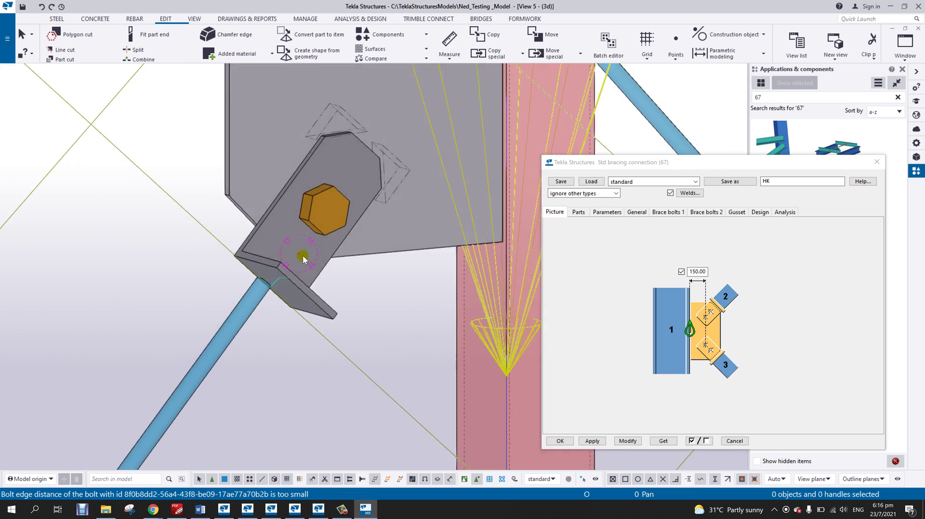
scroll(303, 259, down, 3)
ctrl+middle_drag(303, 259, 181, 215)
click(212, 221)
key(Delete)
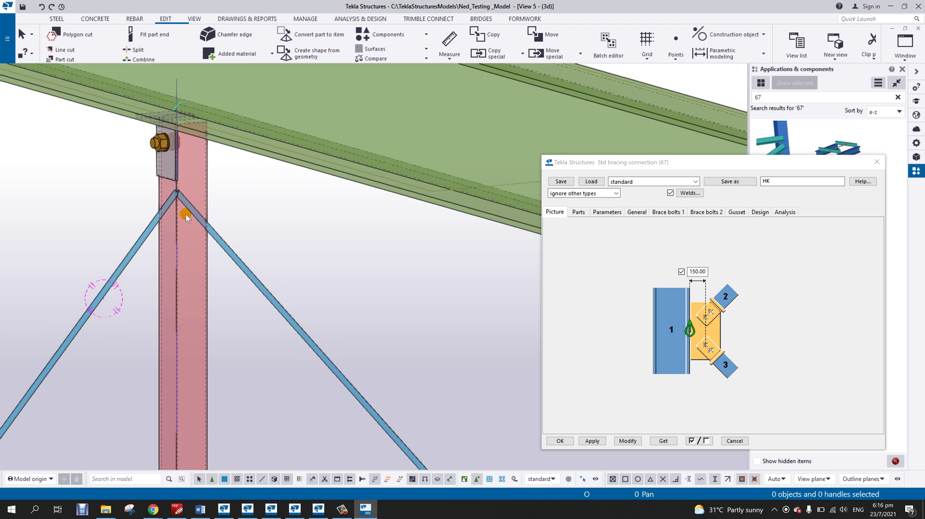
- In the plane view, create a horizontal steel beam through the braces' meeting point, extending about 600 mm to either side of the post
key(ctrl+p)
scroll(399, 307, up, 5)
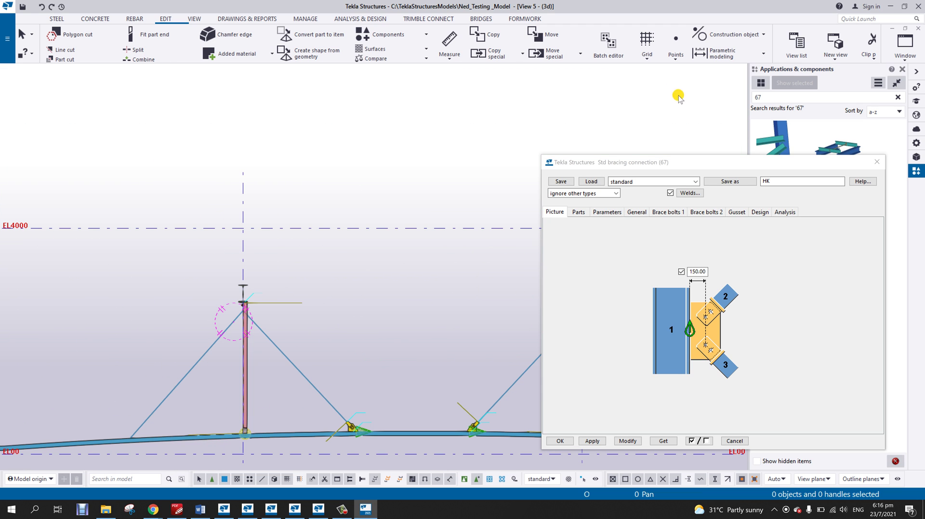
drag(673, 161, 758, 198)
scroll(194, 364, up, 2)
middle_drag(322, 276, 242, 185)
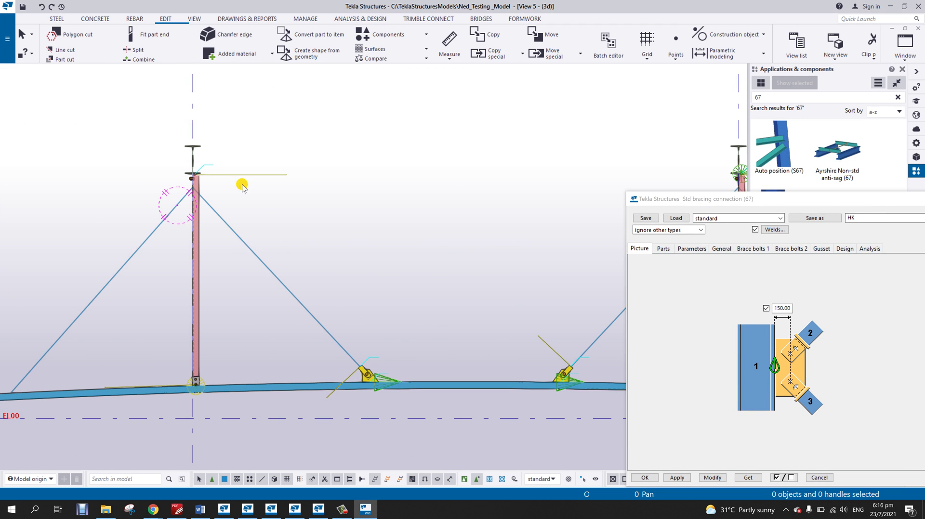
click(56, 19)
click(88, 44)
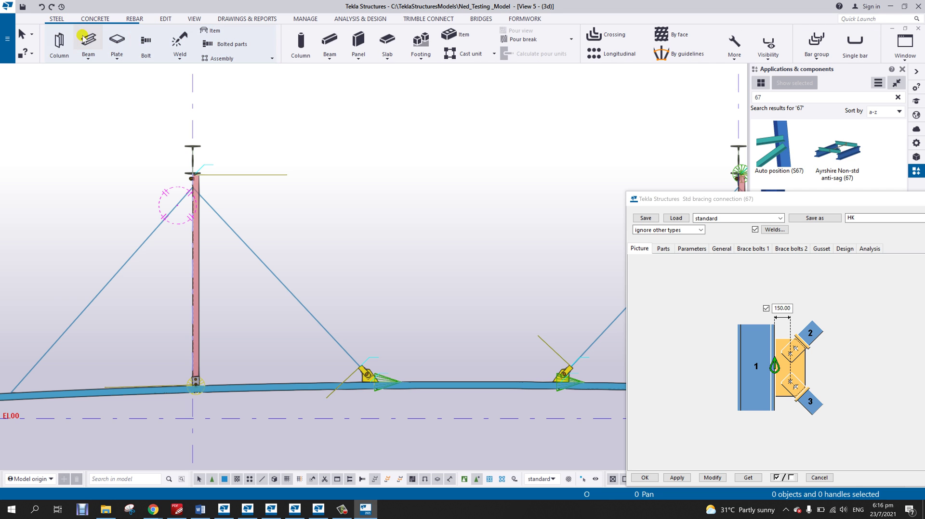
scroll(207, 222, up, 3)
scroll(173, 156, up, 2)
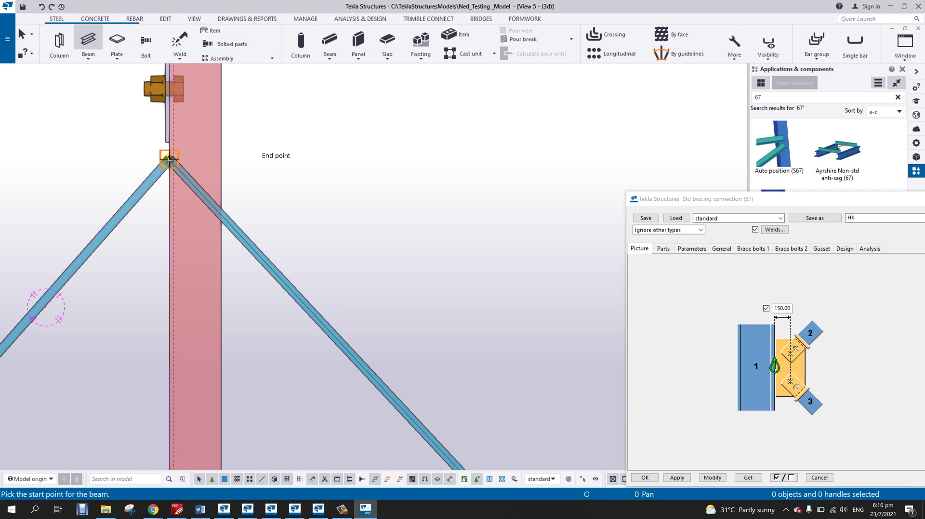
click(168, 162)
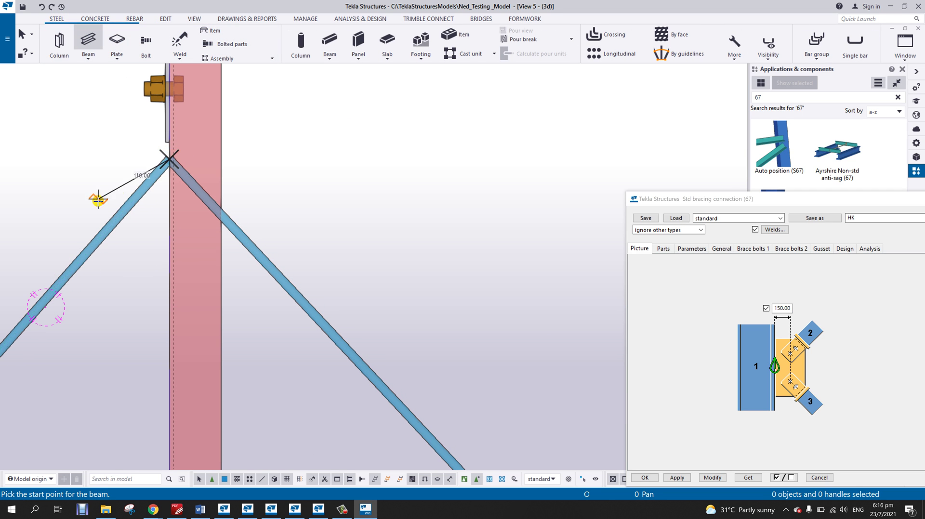
scroll(140, 201, down, 3)
click(114, 204)
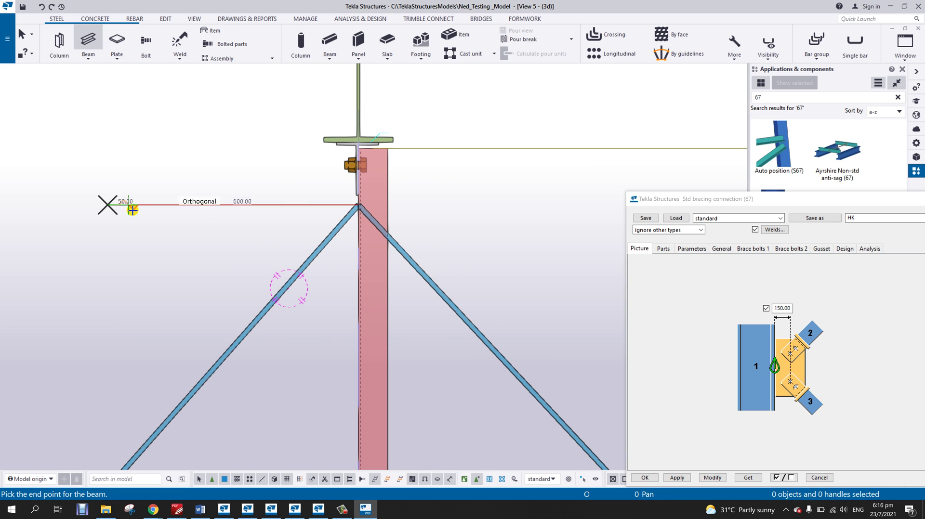
middle_drag(603, 202, 416, 196)
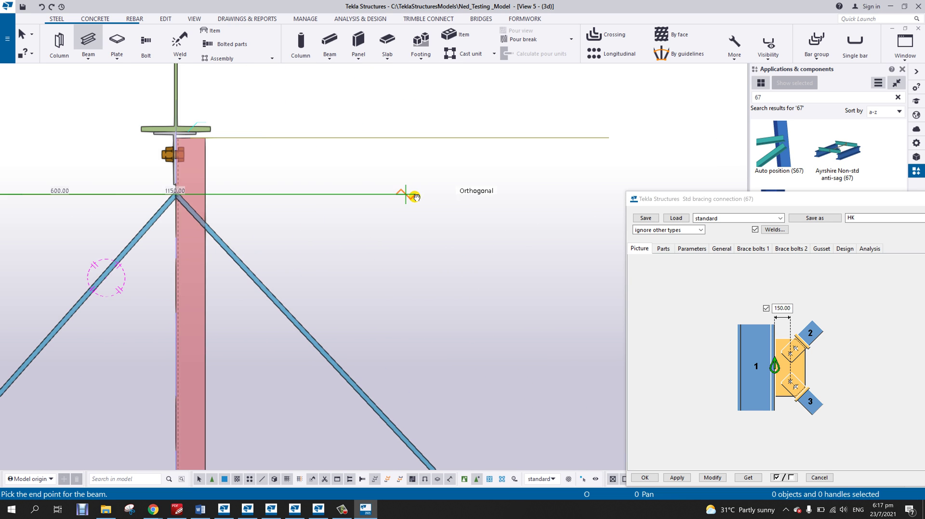
click(441, 198)
scroll(441, 203, up, 5)
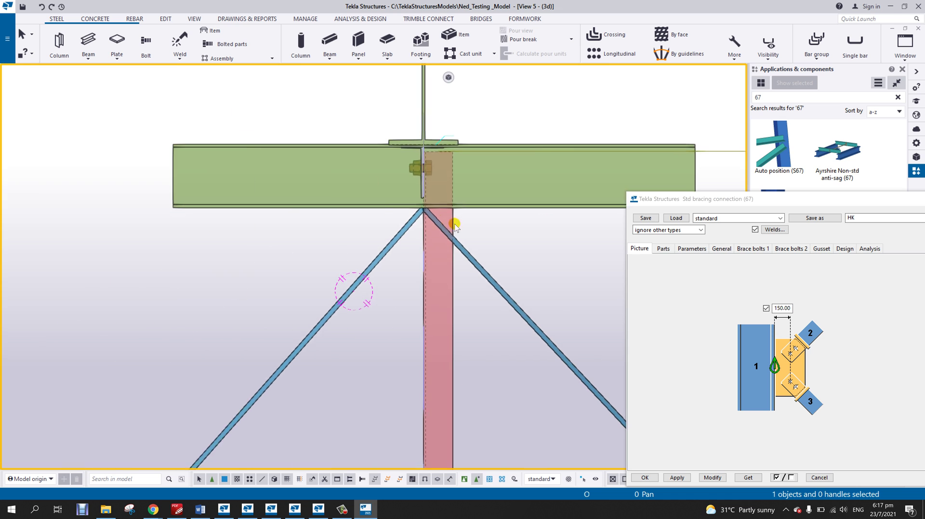
- Apply Std bracing connection (67) with the horizontal beam as main part and both diagonal braces as secondary parts, and end the command
middle_drag(440, 203, 372, 188)
drag(784, 200, 595, 170)
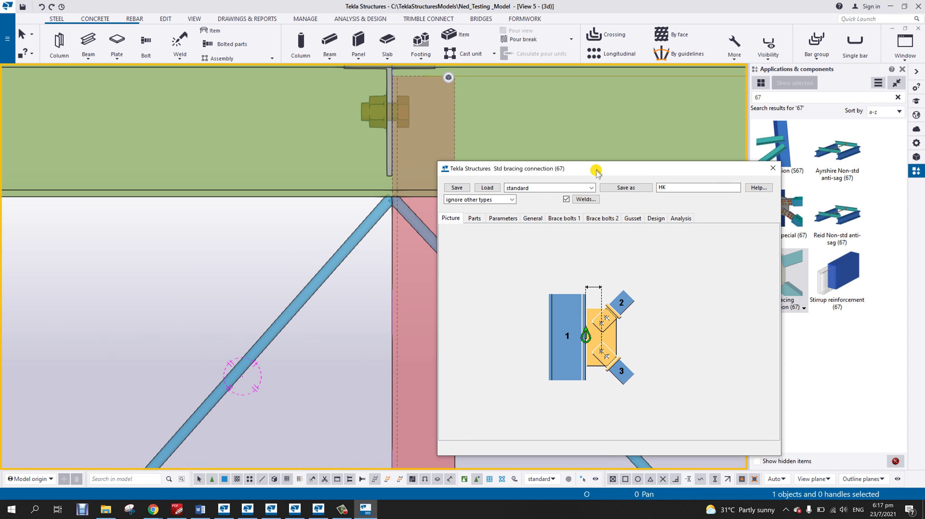
click(787, 267)
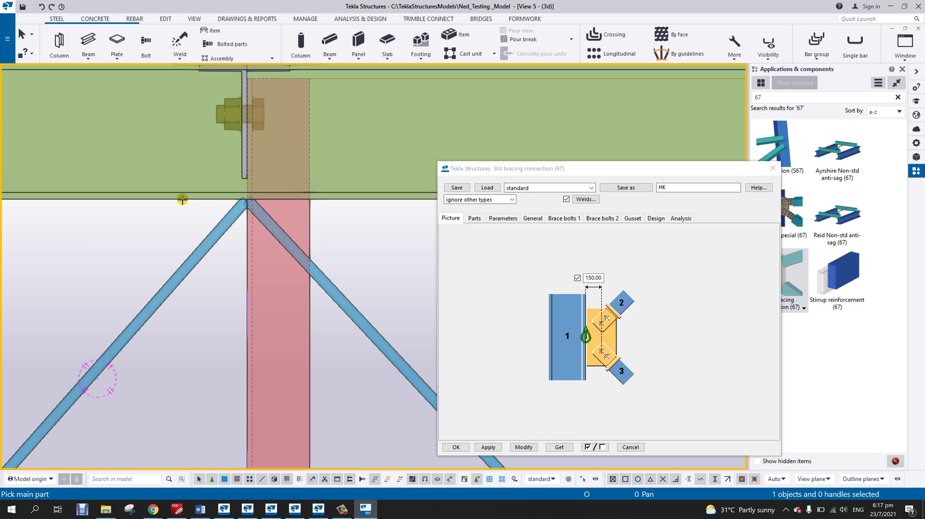
click(182, 200)
click(196, 240)
click(326, 273)
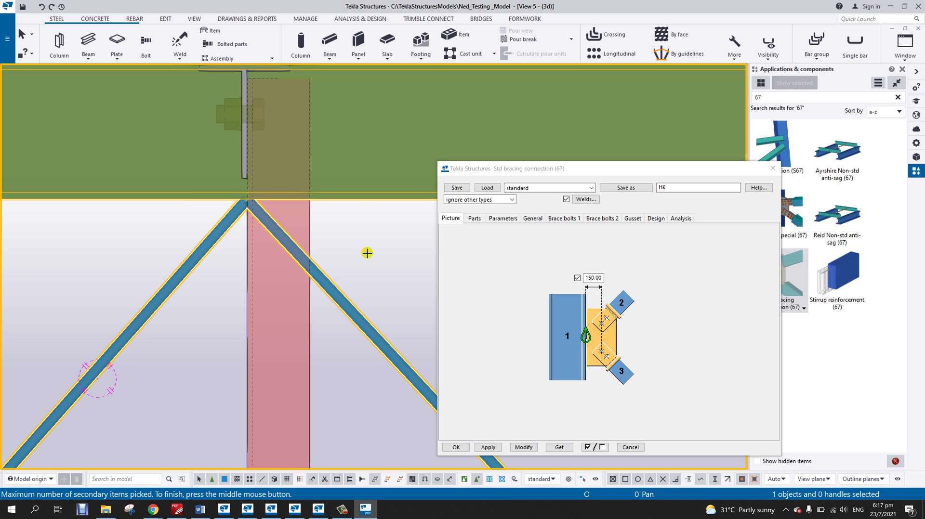
middle_click(368, 250)
right_click(341, 226)
click(357, 230)
- Examine the gusset plate and bolted brace ends from several angles in 3D and return to the plane view
scroll(335, 292, down, 3)
scroll(328, 328, up, 2)
ctrl+middle_drag(307, 332, 339, 342)
scroll(338, 341, down, 5)
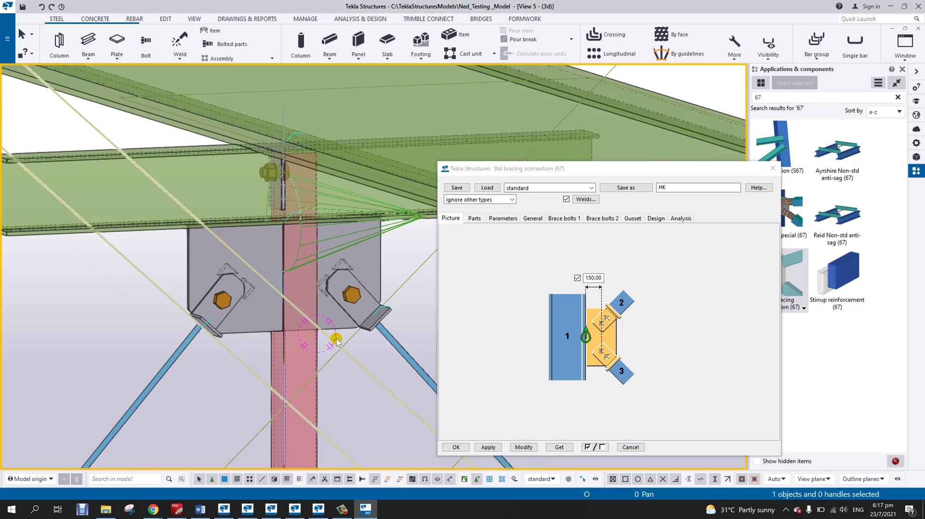
scroll(320, 309, up, 5)
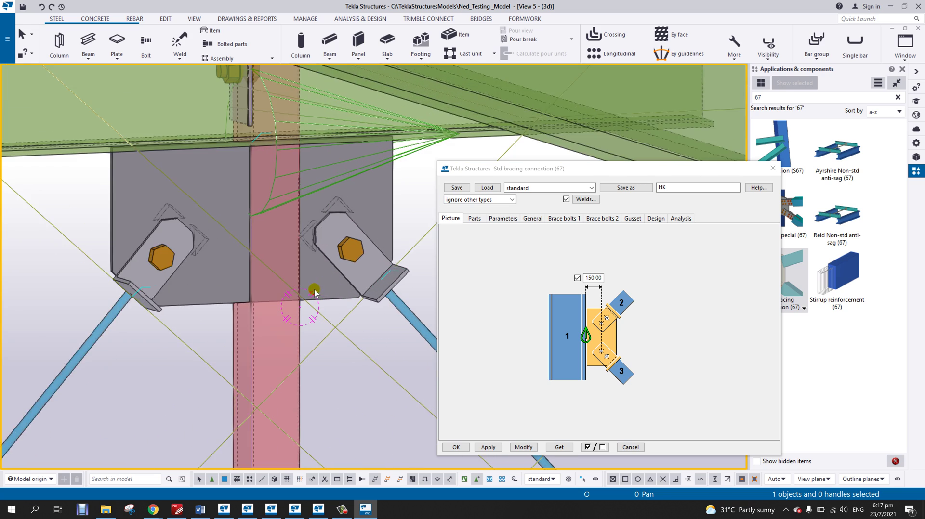
ctrl+middle_drag(342, 284, 263, 266)
scroll(289, 289, down, 2)
key(ctrl+p)
scroll(357, 299, up, 8)
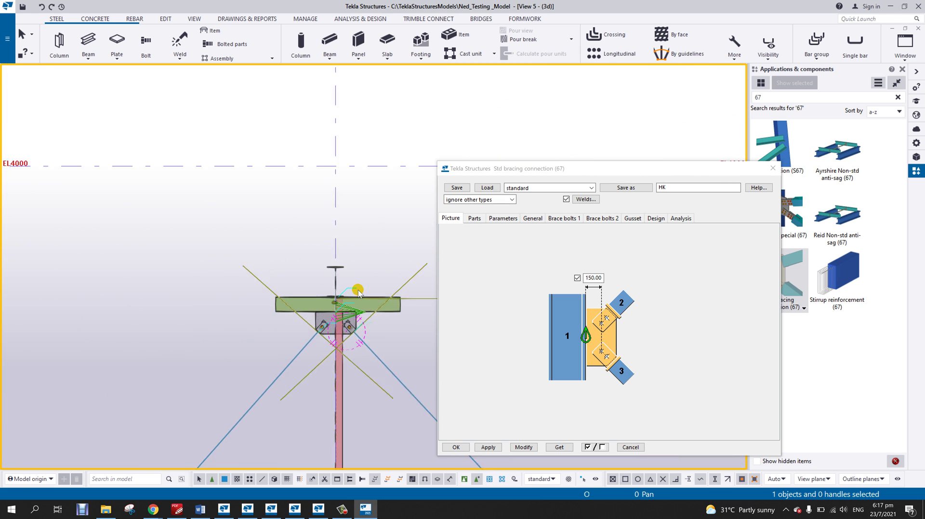
- Close the connection settings, explode the bracing connection component, and delete the horizontal beam above the gusset plate
click(773, 168)
scroll(380, 332, up, 6)
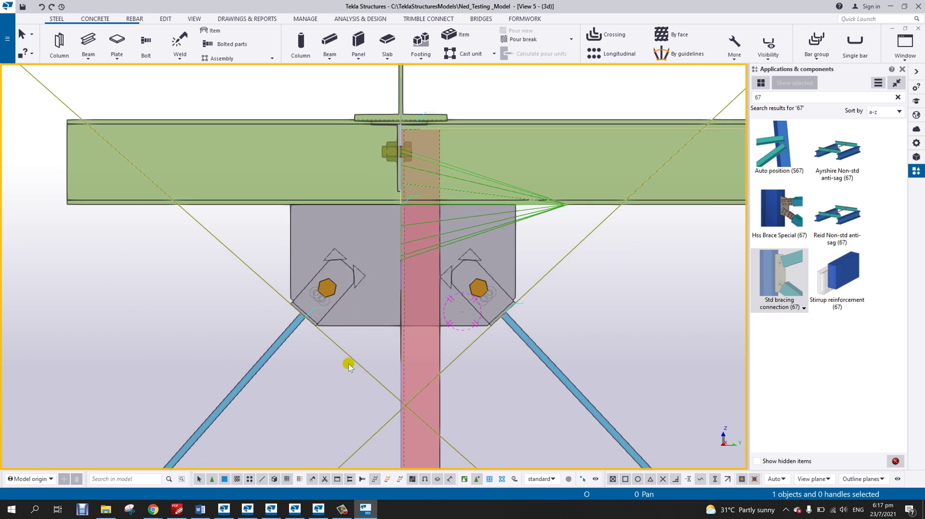
right_click(459, 225)
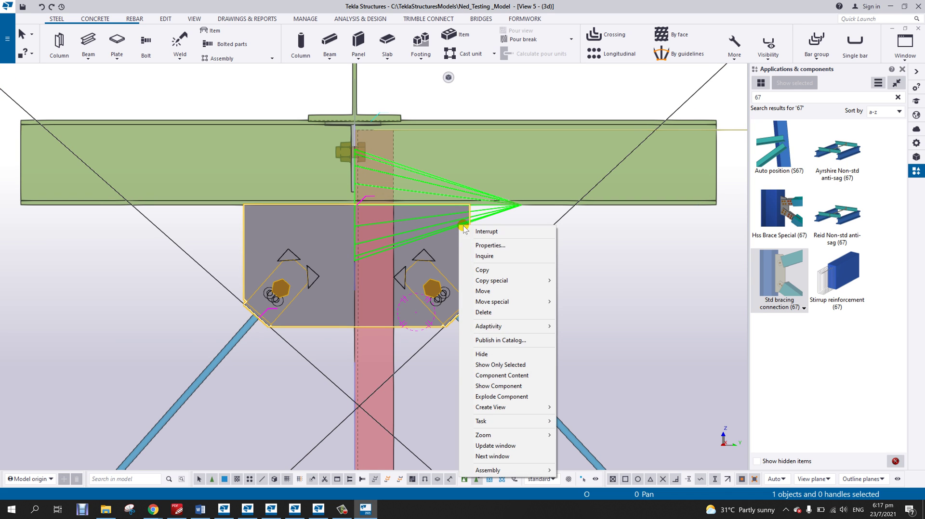
click(506, 386)
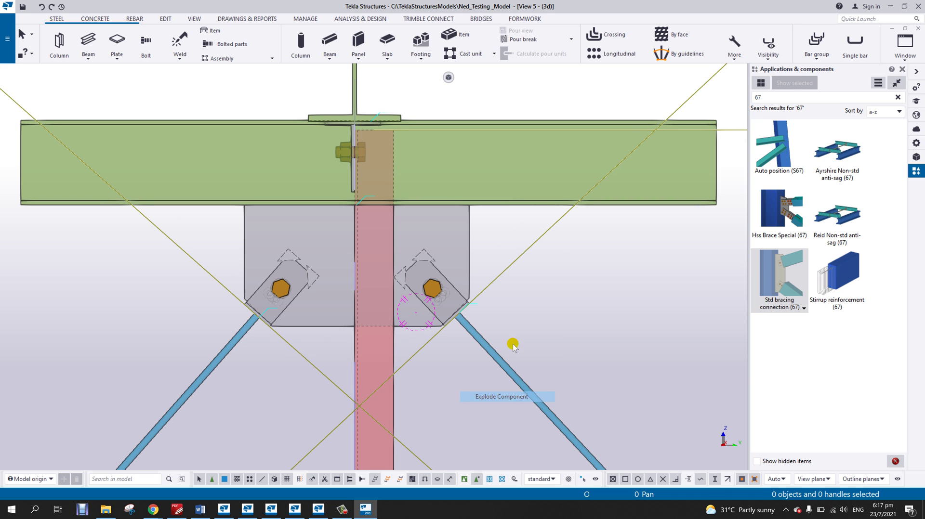
click(510, 201)
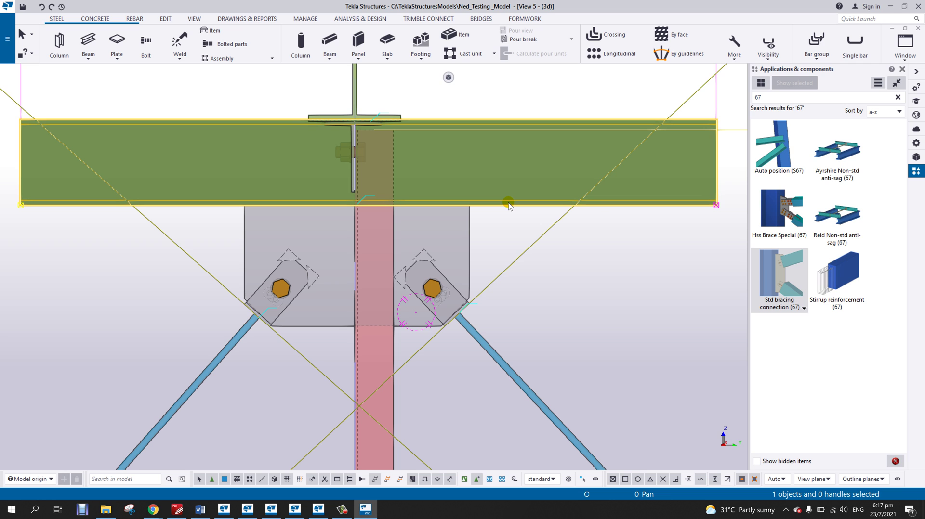
key(Delete)
- Move the gusset plate's two upper corner points straight down, level with the tops of the brace end plates
click(435, 208)
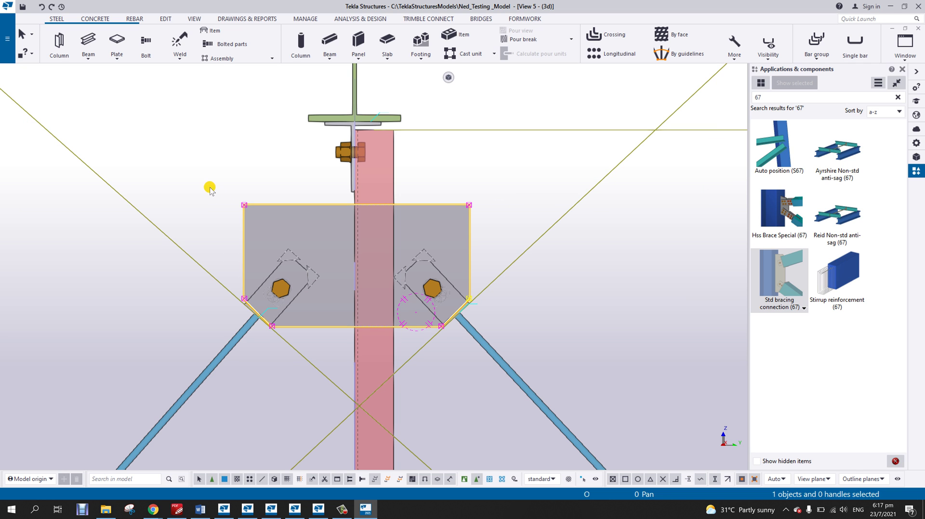
drag(308, 216, 550, 241)
right_click(487, 165)
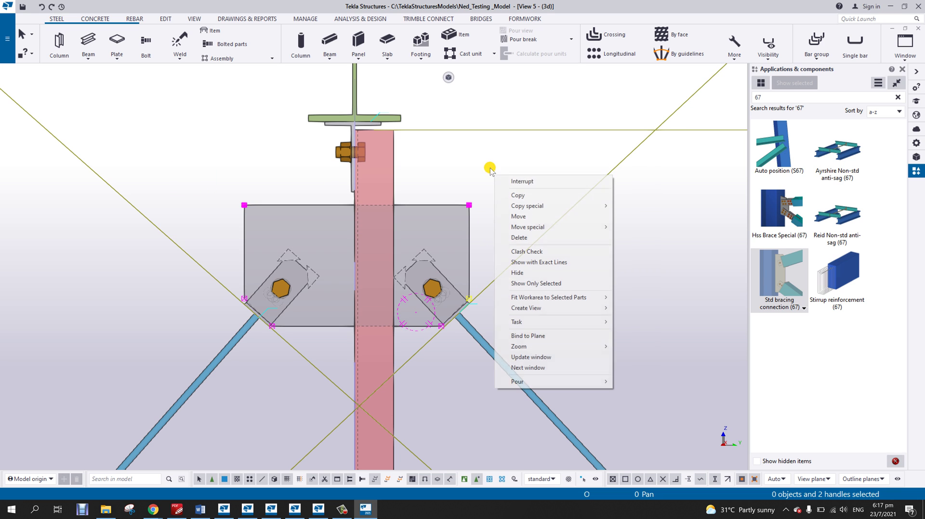
click(516, 216)
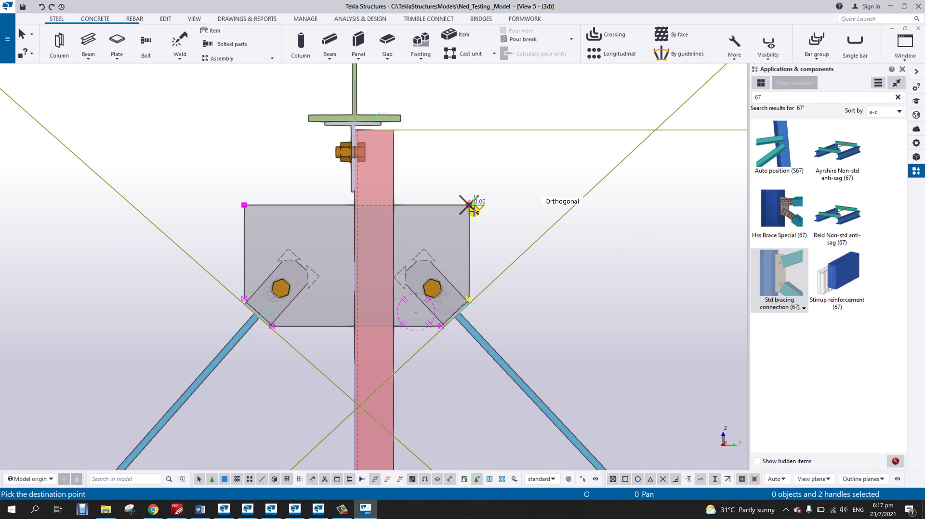
click(470, 249)
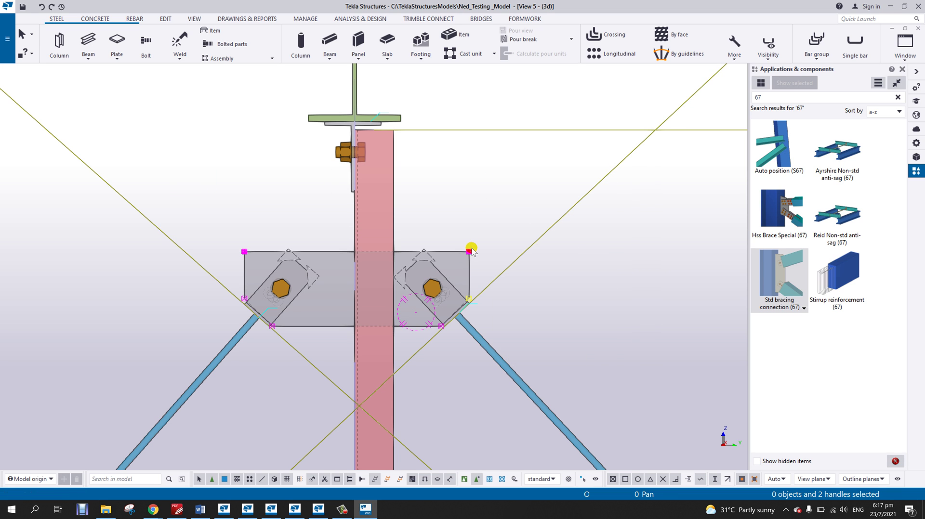
- Move the gusset plate with its brace end plates and bolts sideways from the plate's upper edge to the post's vertical reference line
scroll(390, 268, up, 4)
ctrl+middle_drag(422, 209, 542, 274)
drag(215, 140, 552, 361)
scroll(355, 276, up, 3)
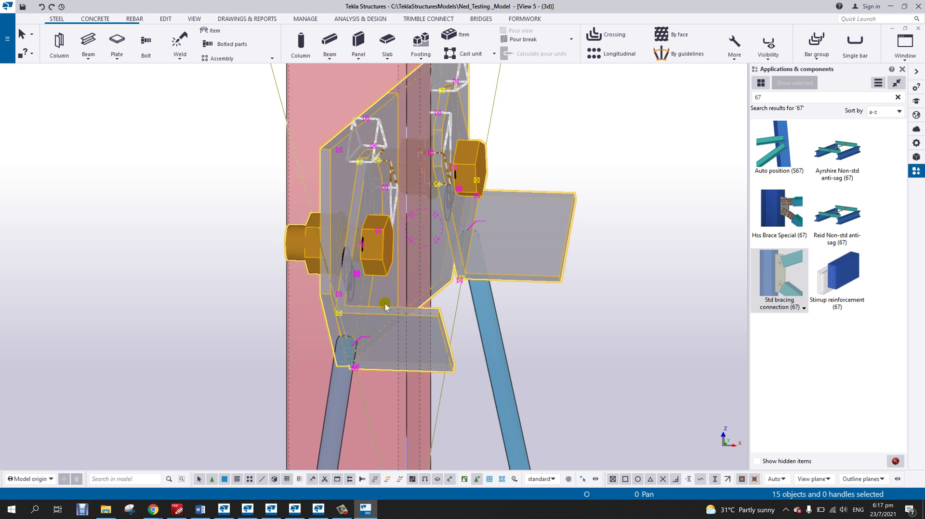
scroll(386, 305, down, 2)
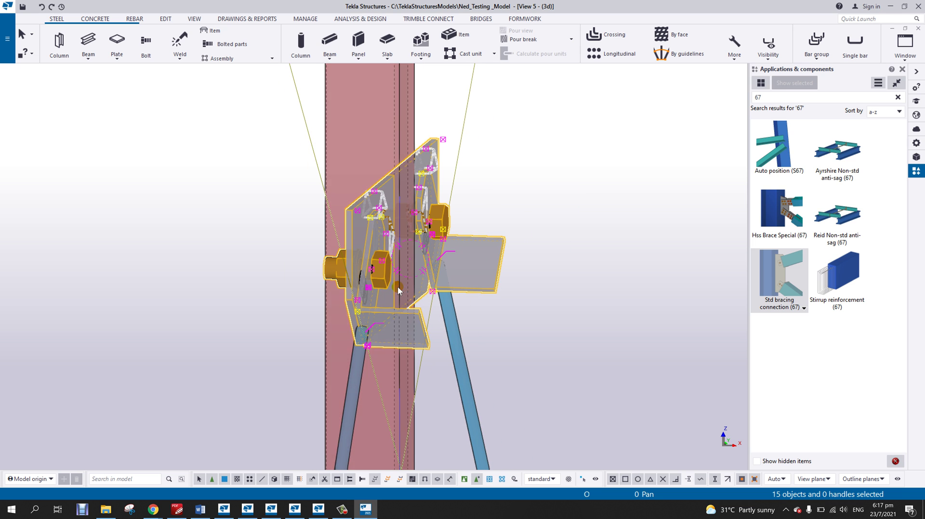
middle_drag(366, 334, 389, 302)
scroll(389, 301, up, 2)
ctrl+middle_drag(444, 248, 427, 271)
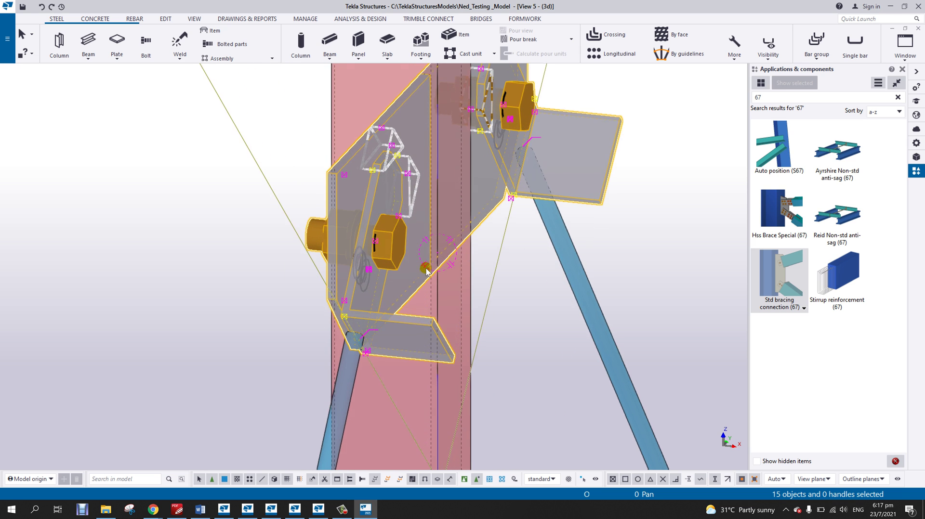
middle_drag(446, 181, 442, 291)
scroll(405, 179, up, 2)
right_click(396, 178)
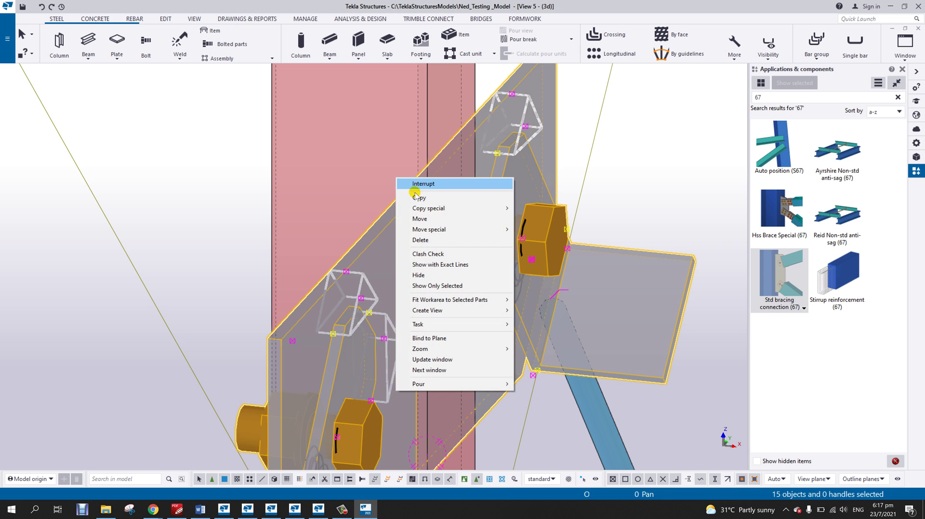
click(420, 219)
scroll(402, 195, up, 4)
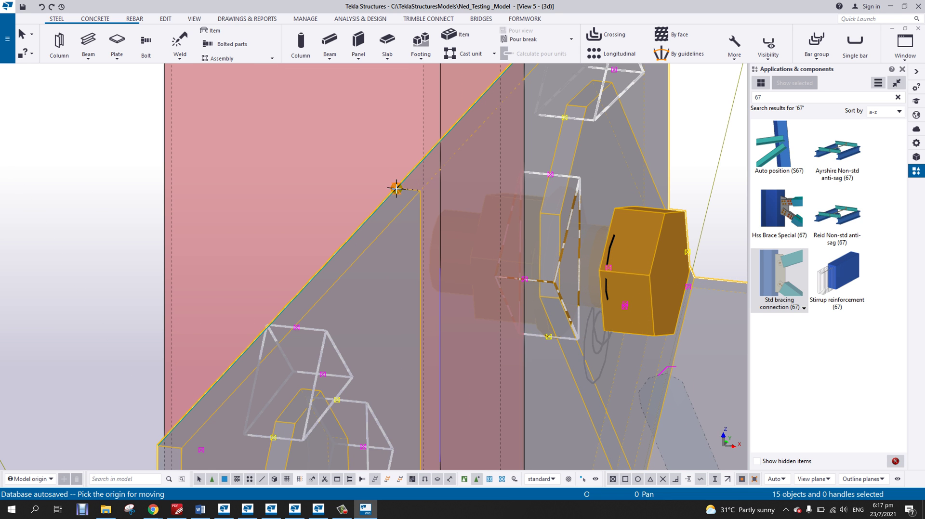
click(401, 187)
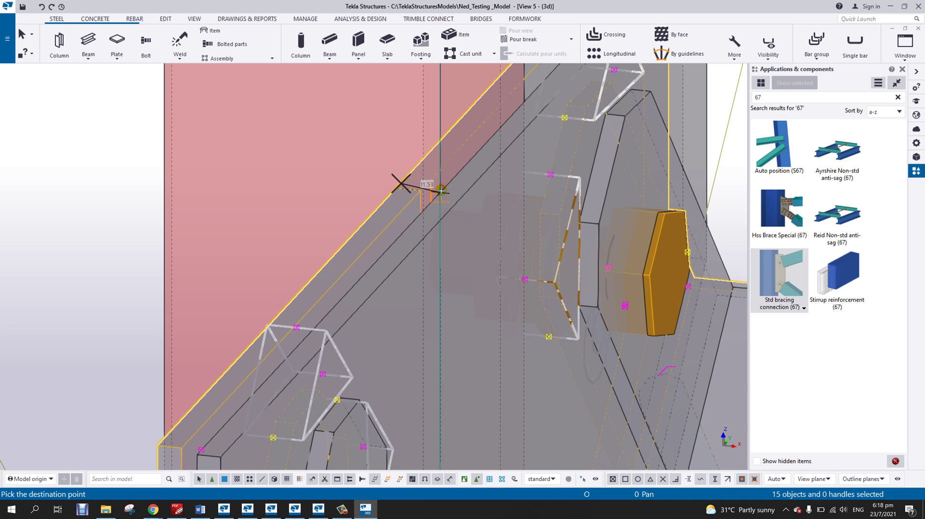
scroll(458, 205, down, 6)
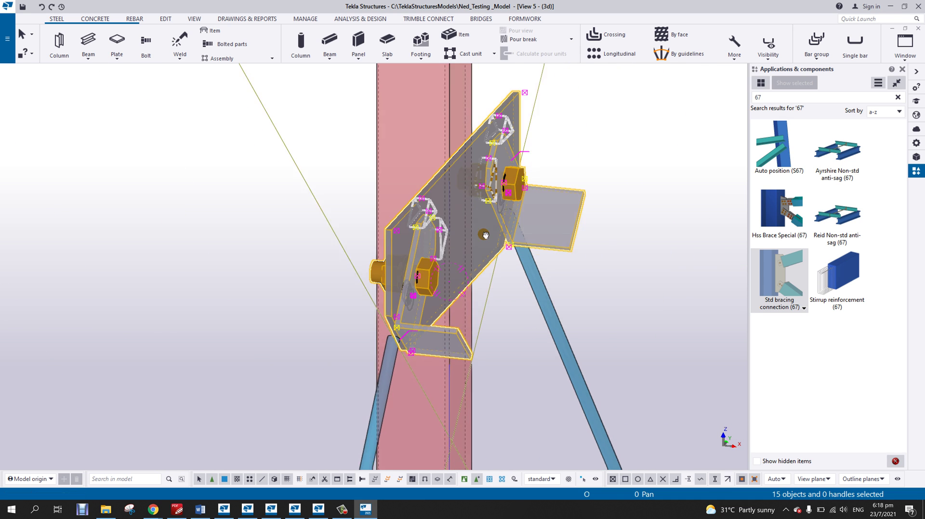
click(590, 249)
- Select both diagonal braces and move them 30 mm sideways onto the bent end plates
ctrl+middle_drag(427, 274, 394, 283)
scroll(394, 282, up, 2)
scroll(401, 289, down, 5)
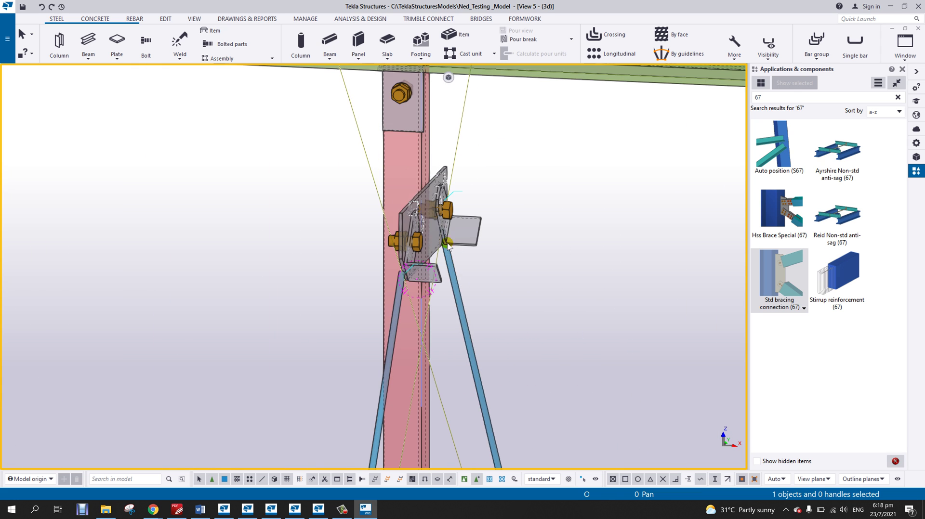
middle_drag(427, 314, 471, 232)
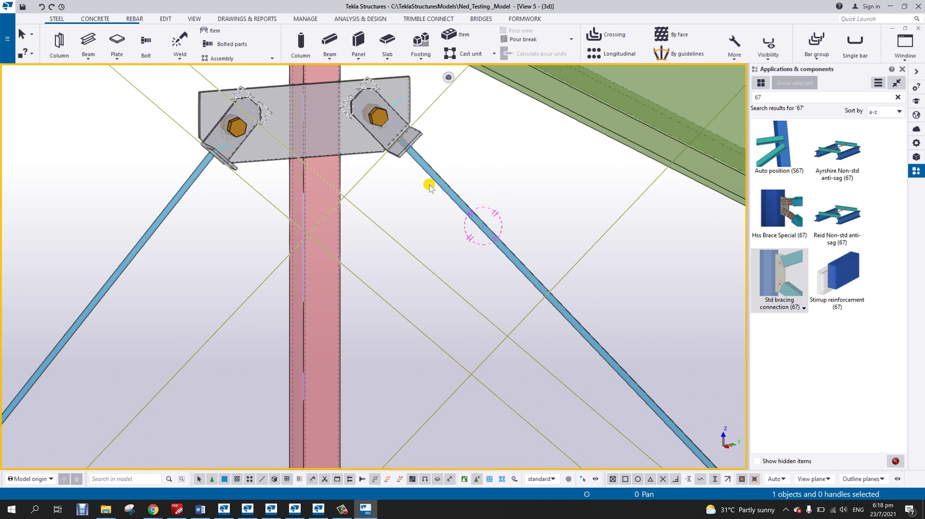
scroll(424, 192, down, 2)
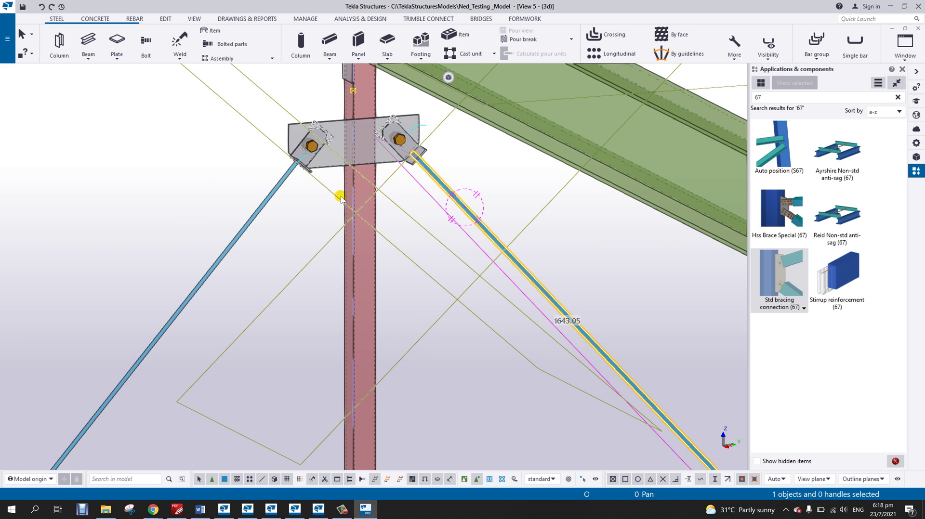
click(282, 181)
click(441, 185)
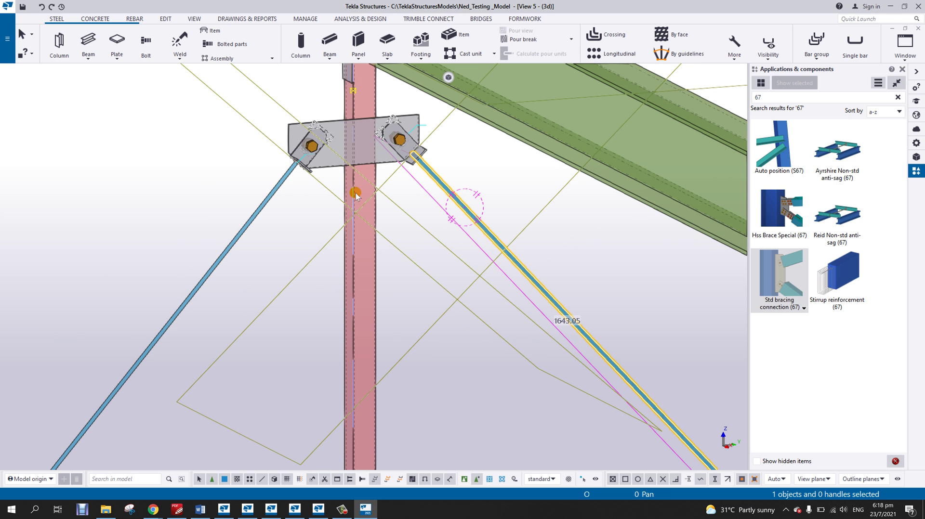
ctrl+click(274, 191)
scroll(424, 204, up, 6)
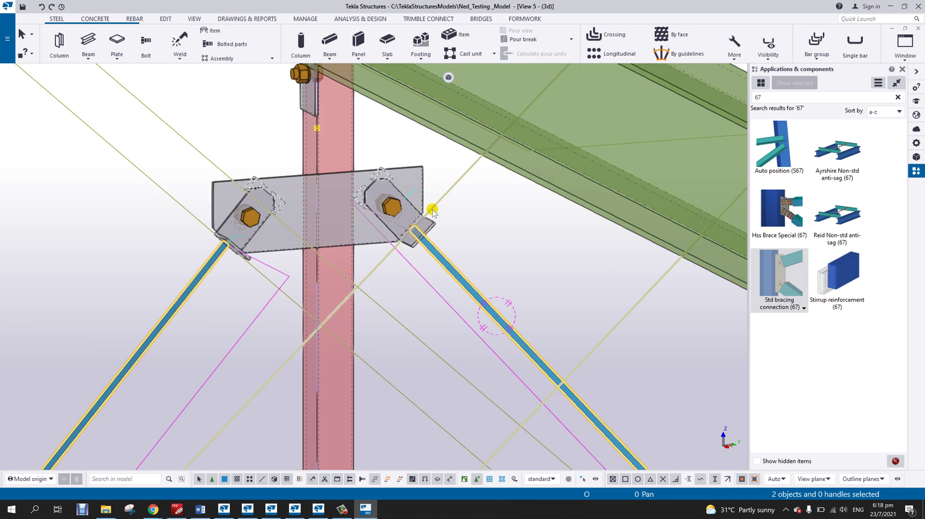
ctrl+middle_drag(411, 233, 477, 209)
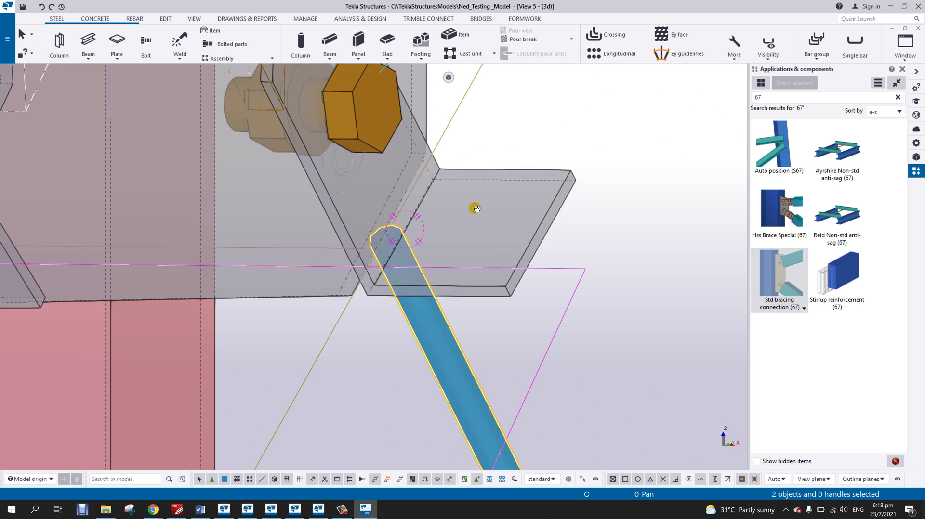
right_click(448, 190)
click(472, 231)
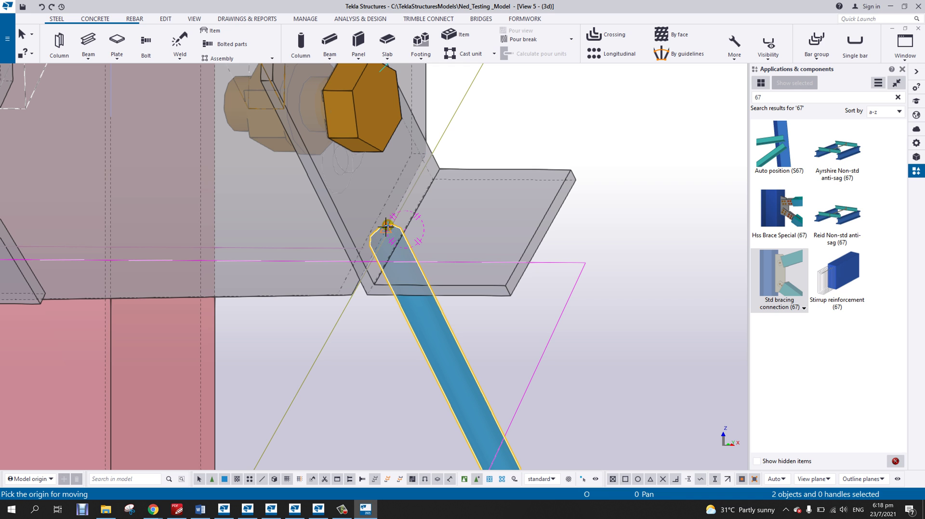
click(388, 223)
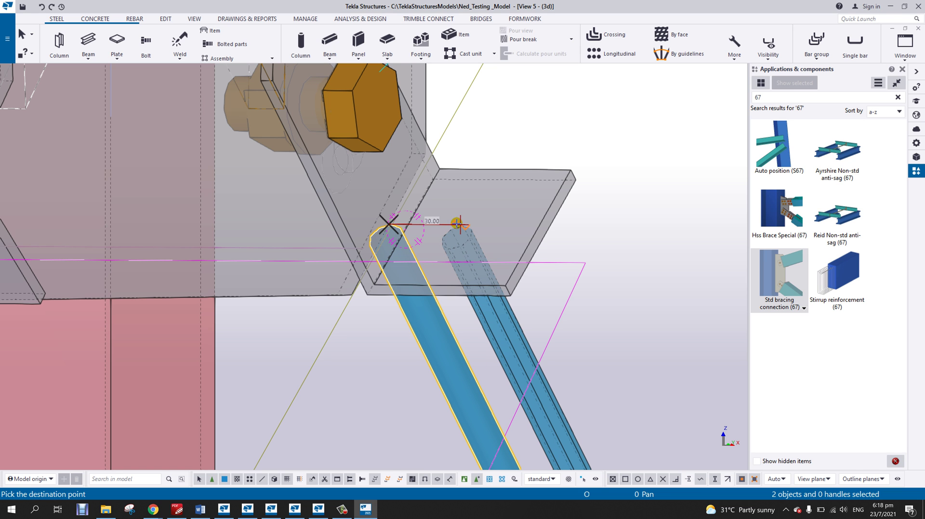
click(457, 226)
scroll(501, 270, down, 6)
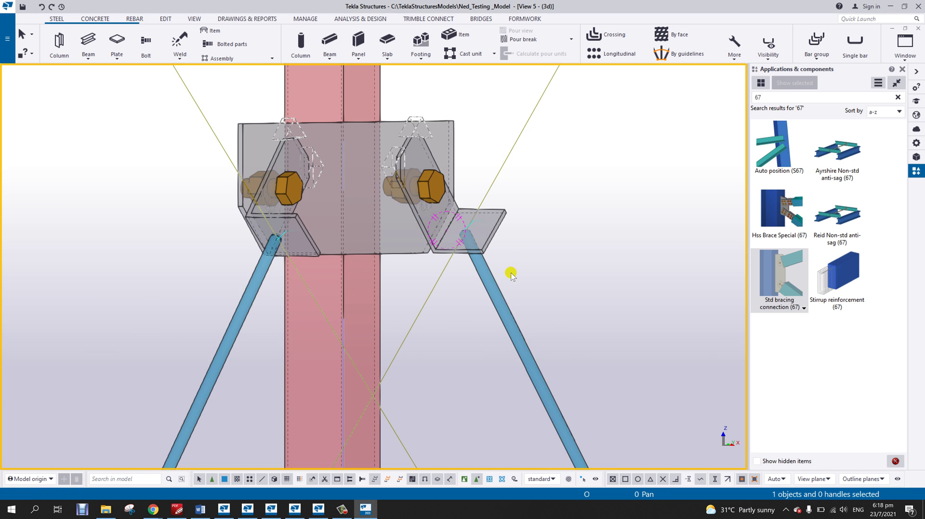
- Move the fitting line at the right-hand brace's upper end about 39 mm along the brace, past its end plate, and end the command
scroll(498, 272, up, 5)
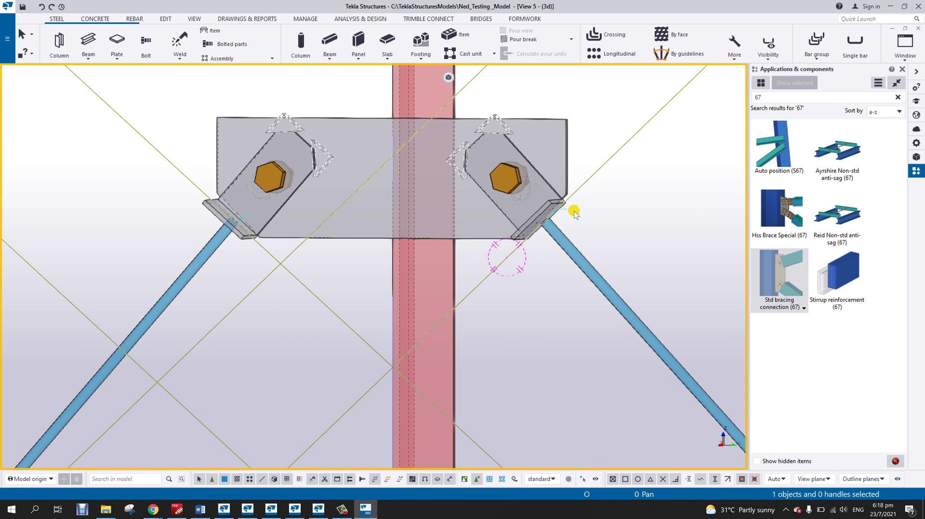
right_click(578, 186)
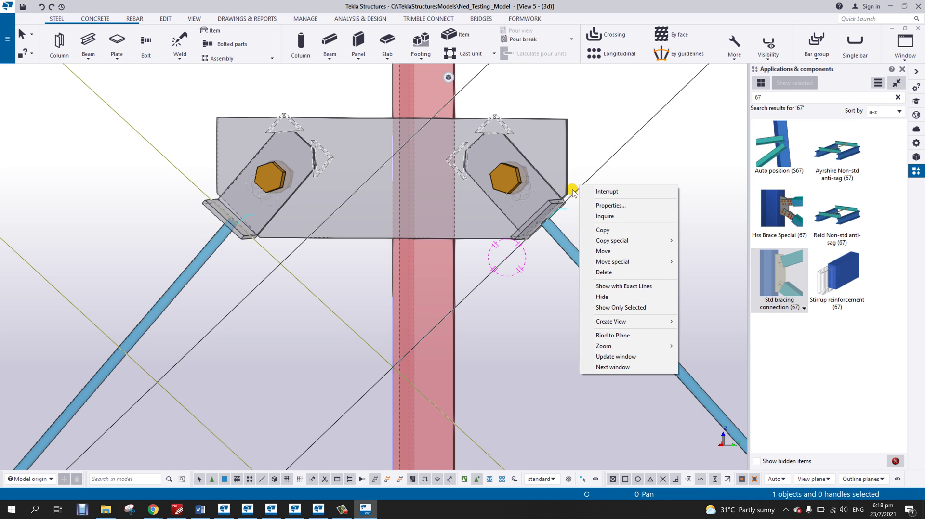
click(609, 250)
scroll(533, 204, up, 2)
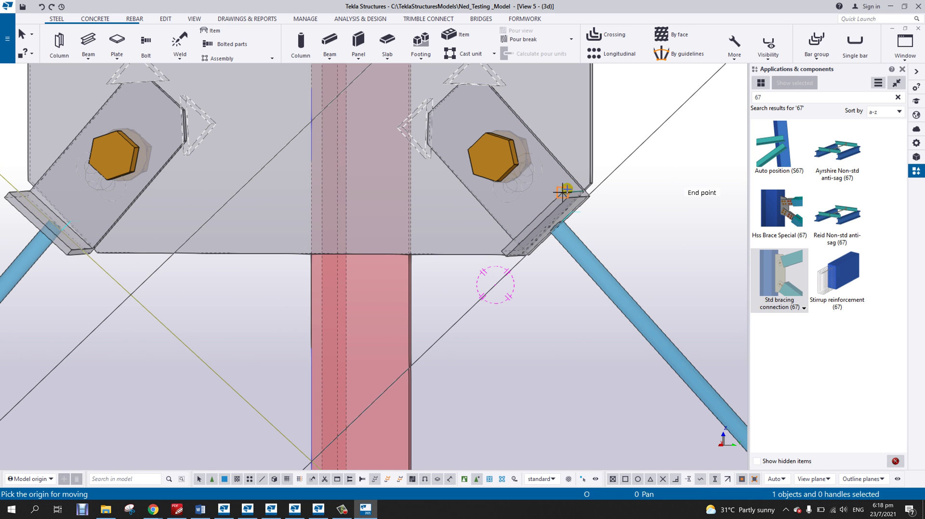
click(553, 155)
click(483, 277)
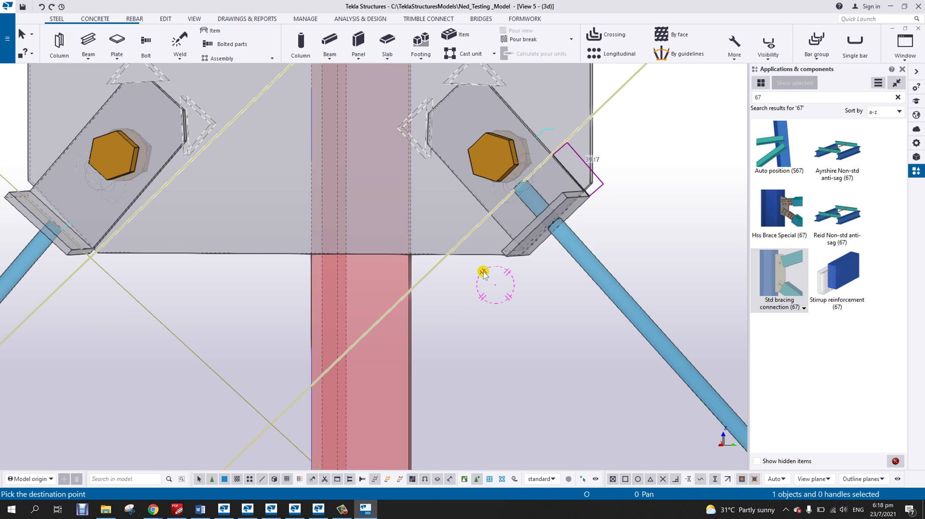
right_click(593, 155)
click(608, 162)
- Examine the extended right-hand brace and the gusset connection on the post from different distances and angles
scroll(602, 222, down, 3)
scroll(588, 225, up, 2)
ctrl+middle_drag(558, 224, 522, 236)
scroll(536, 223, down, 3)
middle_drag(583, 248, 480, 183)
scroll(411, 198, up, 2)
scroll(481, 184, down, 2)
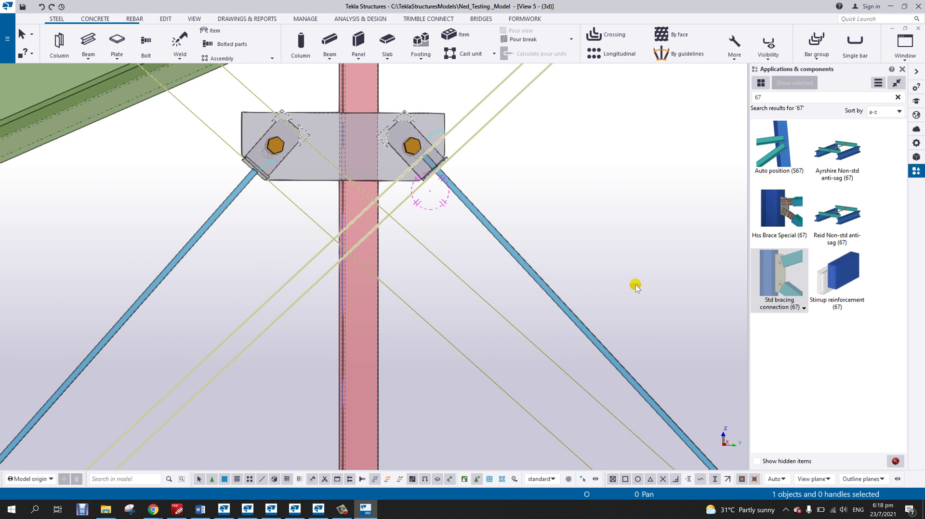
scroll(529, 257, down, 2)
mouse_move(503, 282)
middle_down()
mouse_move(421, 235)
mouse_move(516, 296)
middle_up()
scroll(490, 227, up, 2)
middle_drag(515, 249, 466, 240)
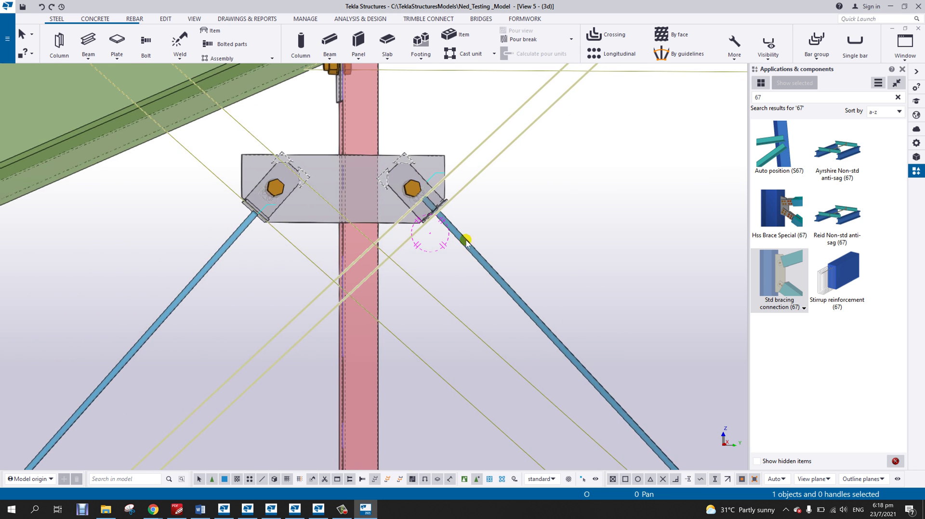
scroll(593, 265, down, 1)
middle_drag(654, 263, 545, 233)
scroll(382, 207, up, 1)
scroll(375, 212, down, 2)
scroll(311, 240, up, 1)
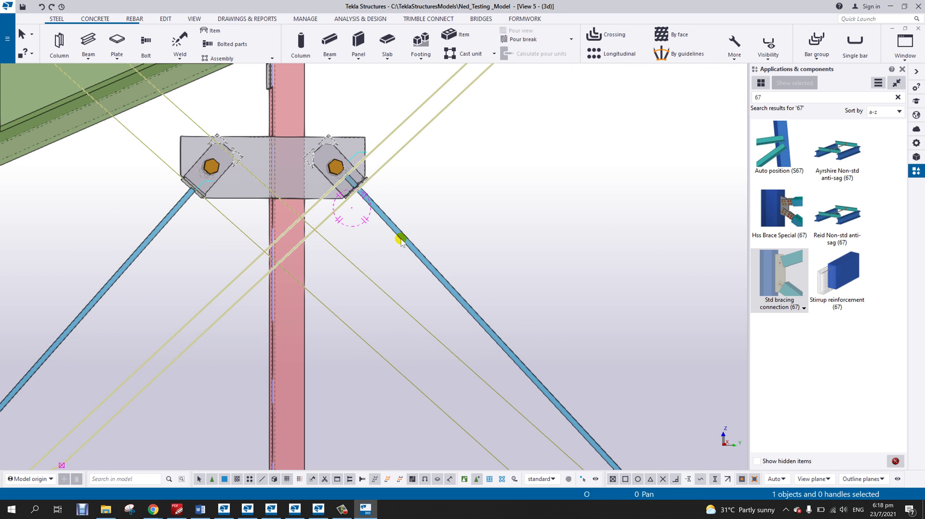